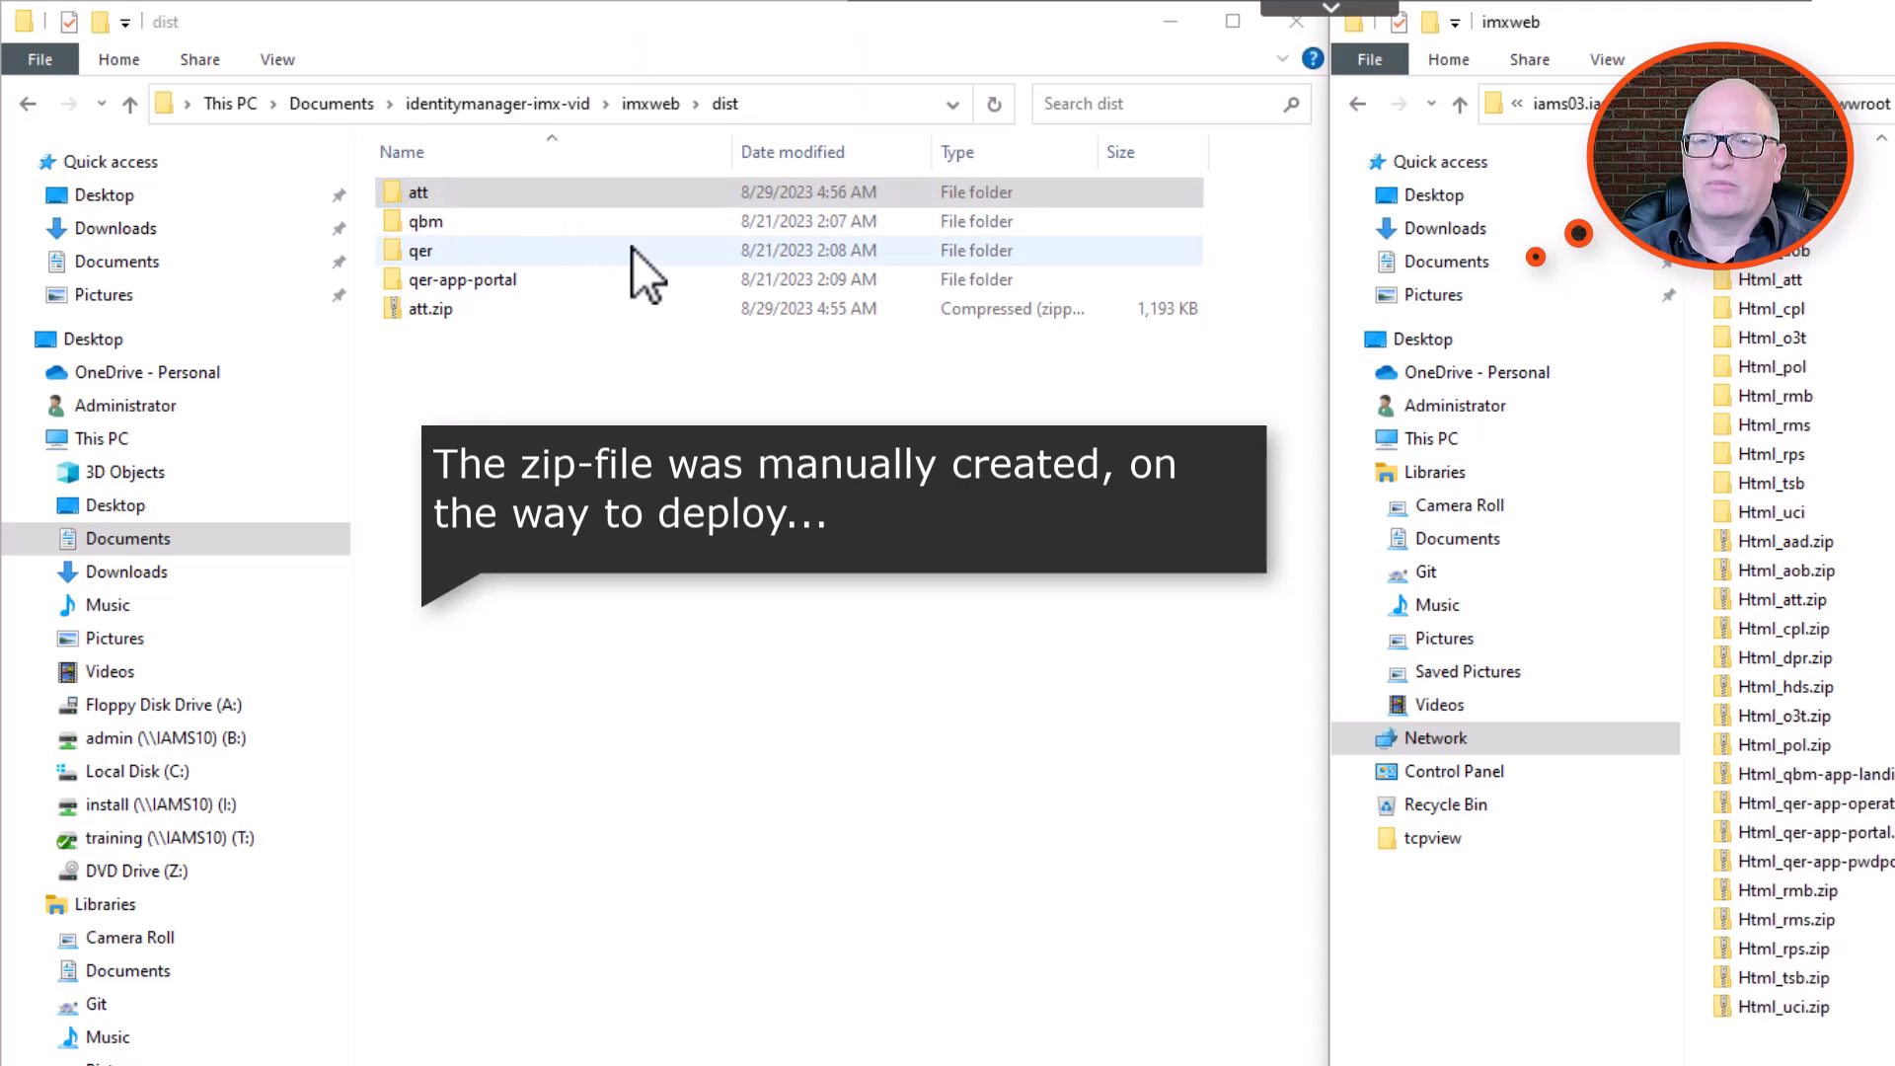
# Compress all contents of the qer-app-portal folder in dist into a zip archive named qer-app-portal.zip.
pyautogui.click(506, 195)
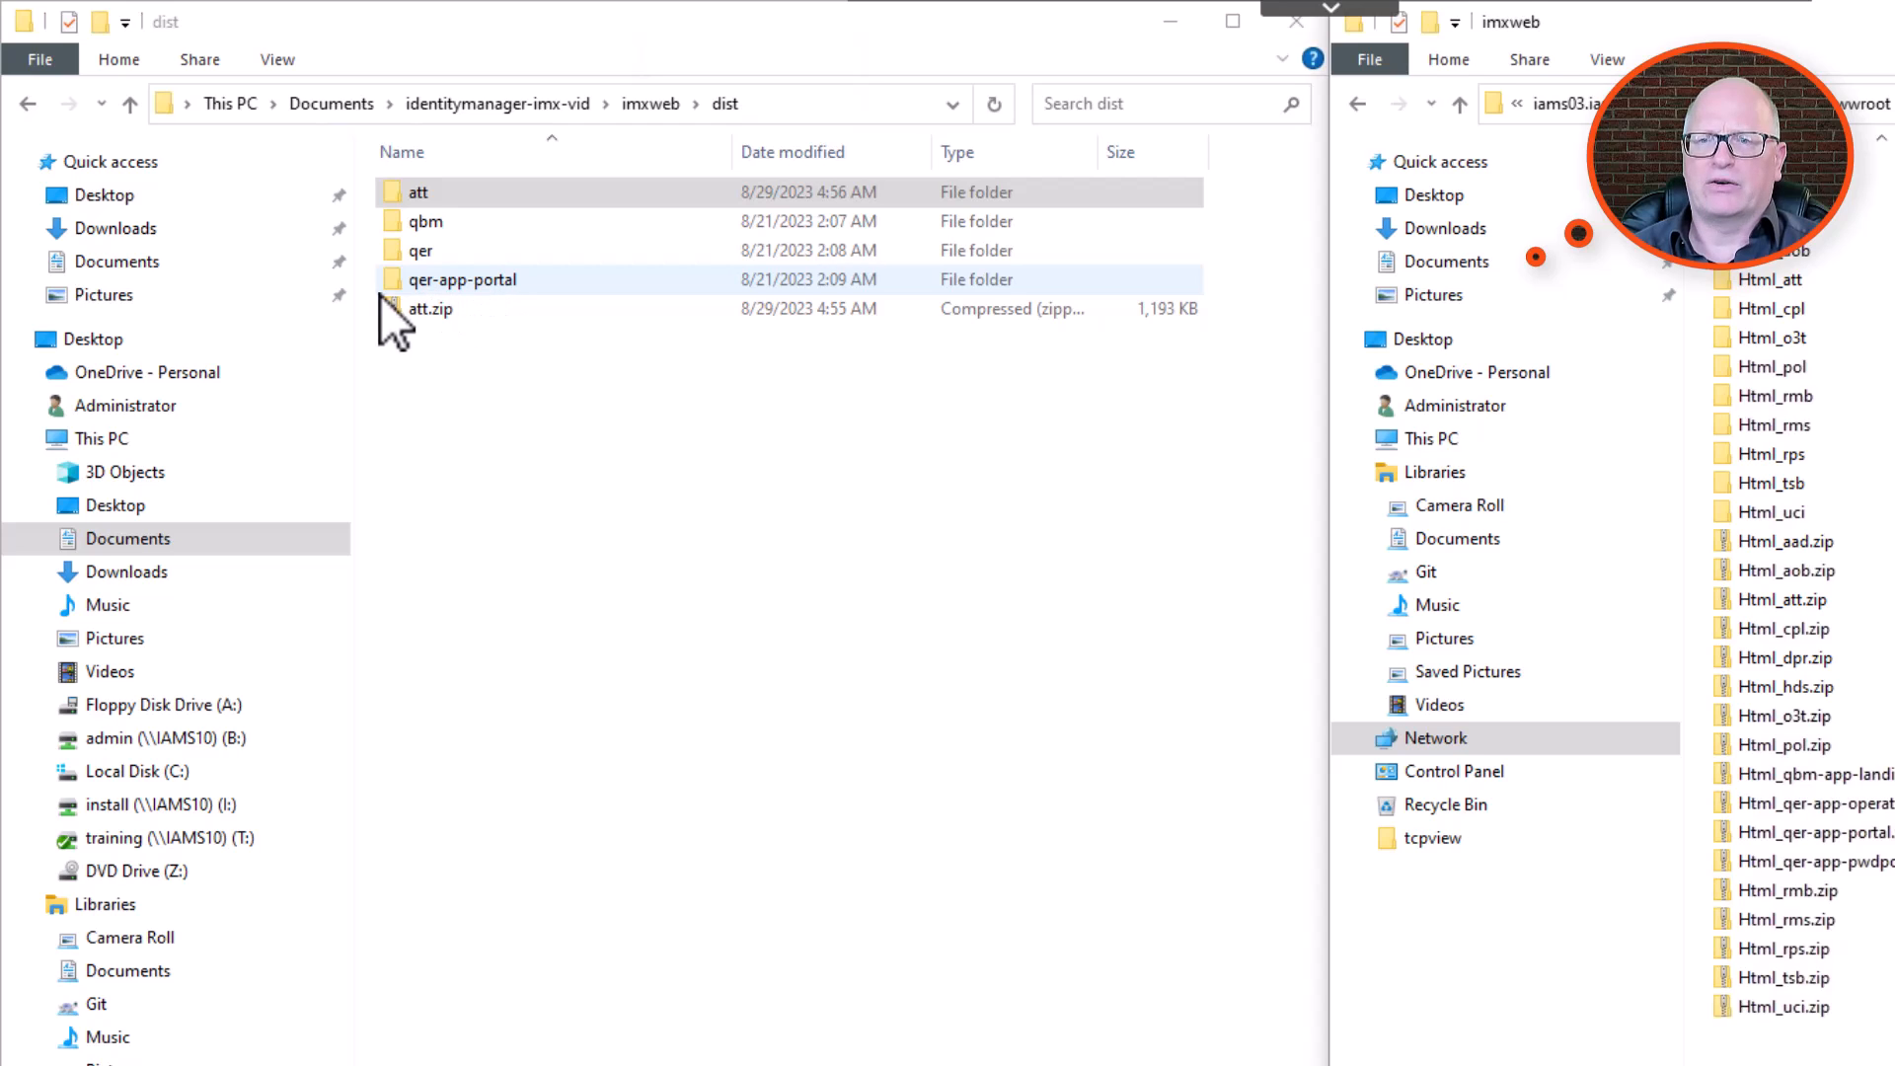
pyautogui.doubleClick(488, 280)
pyautogui.moveTo(656, 1051); pyautogui.dragTo(397, 189)
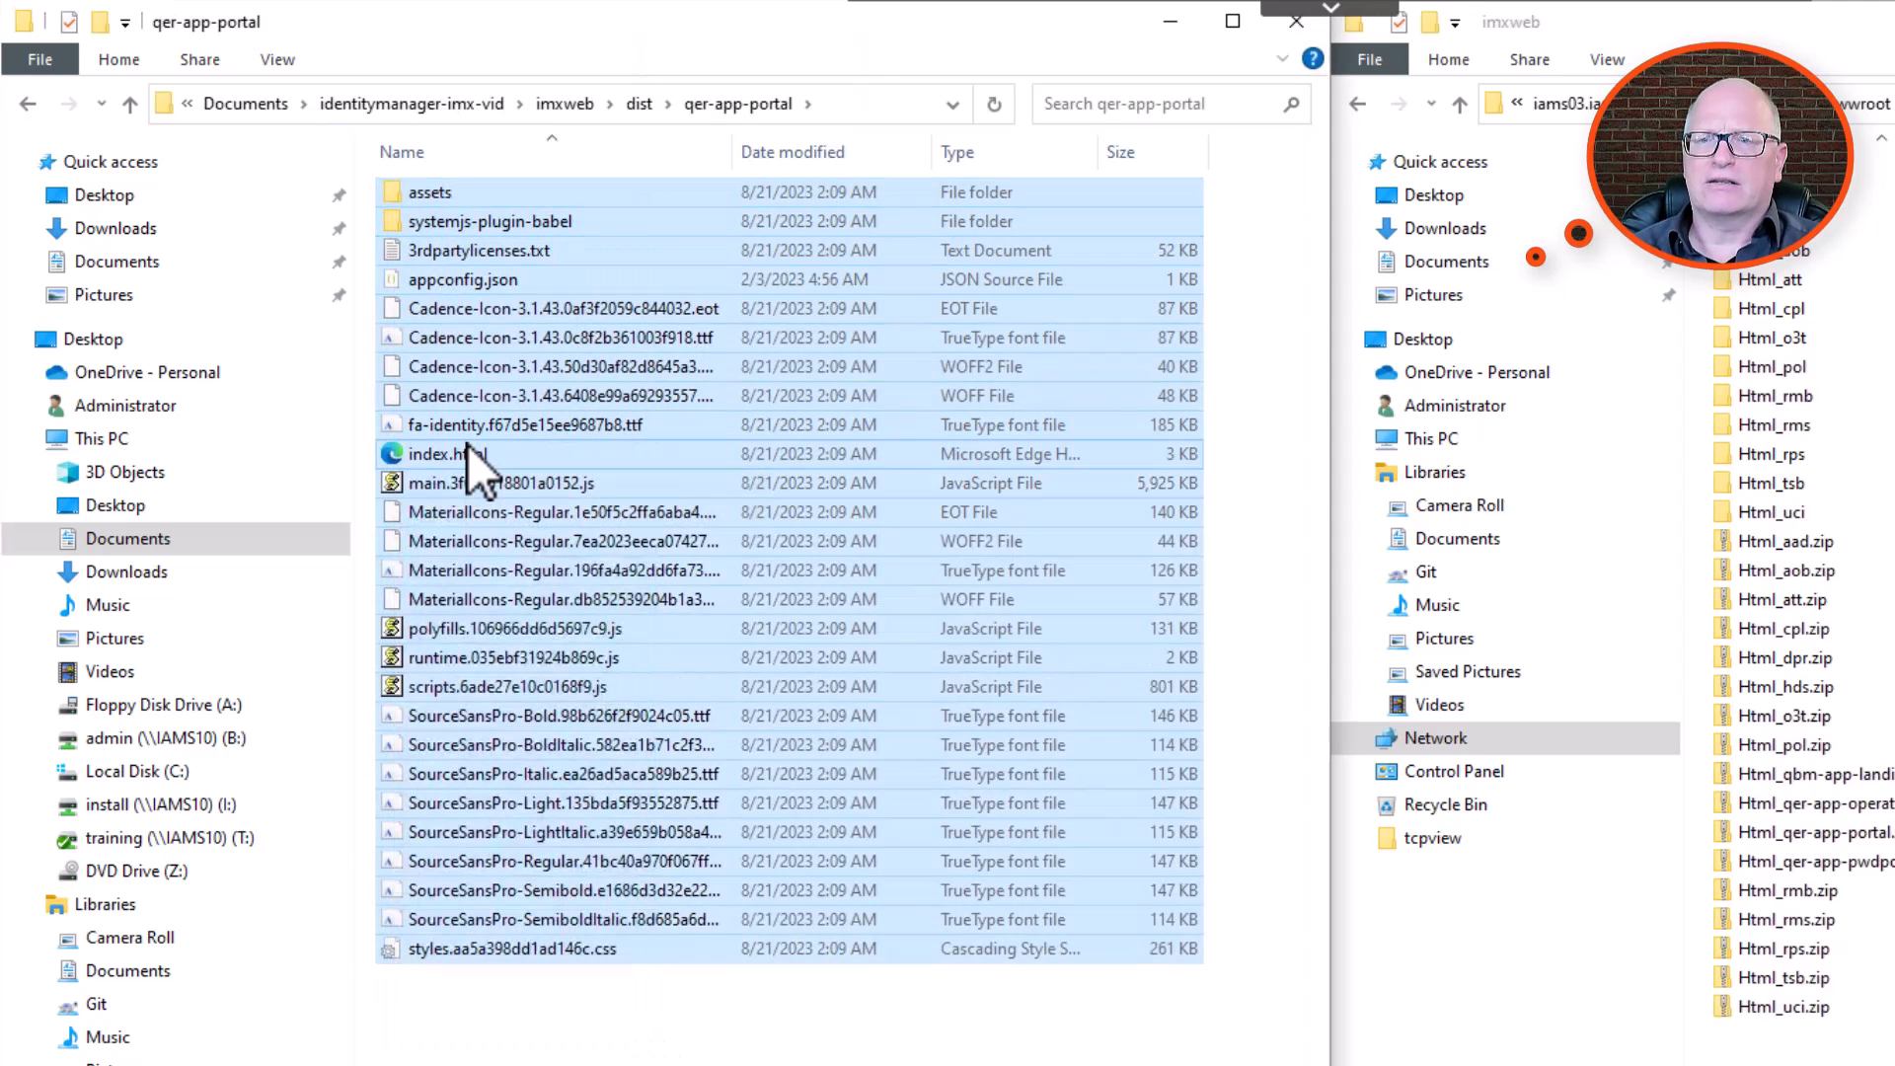
pyautogui.rightClick(468, 446)
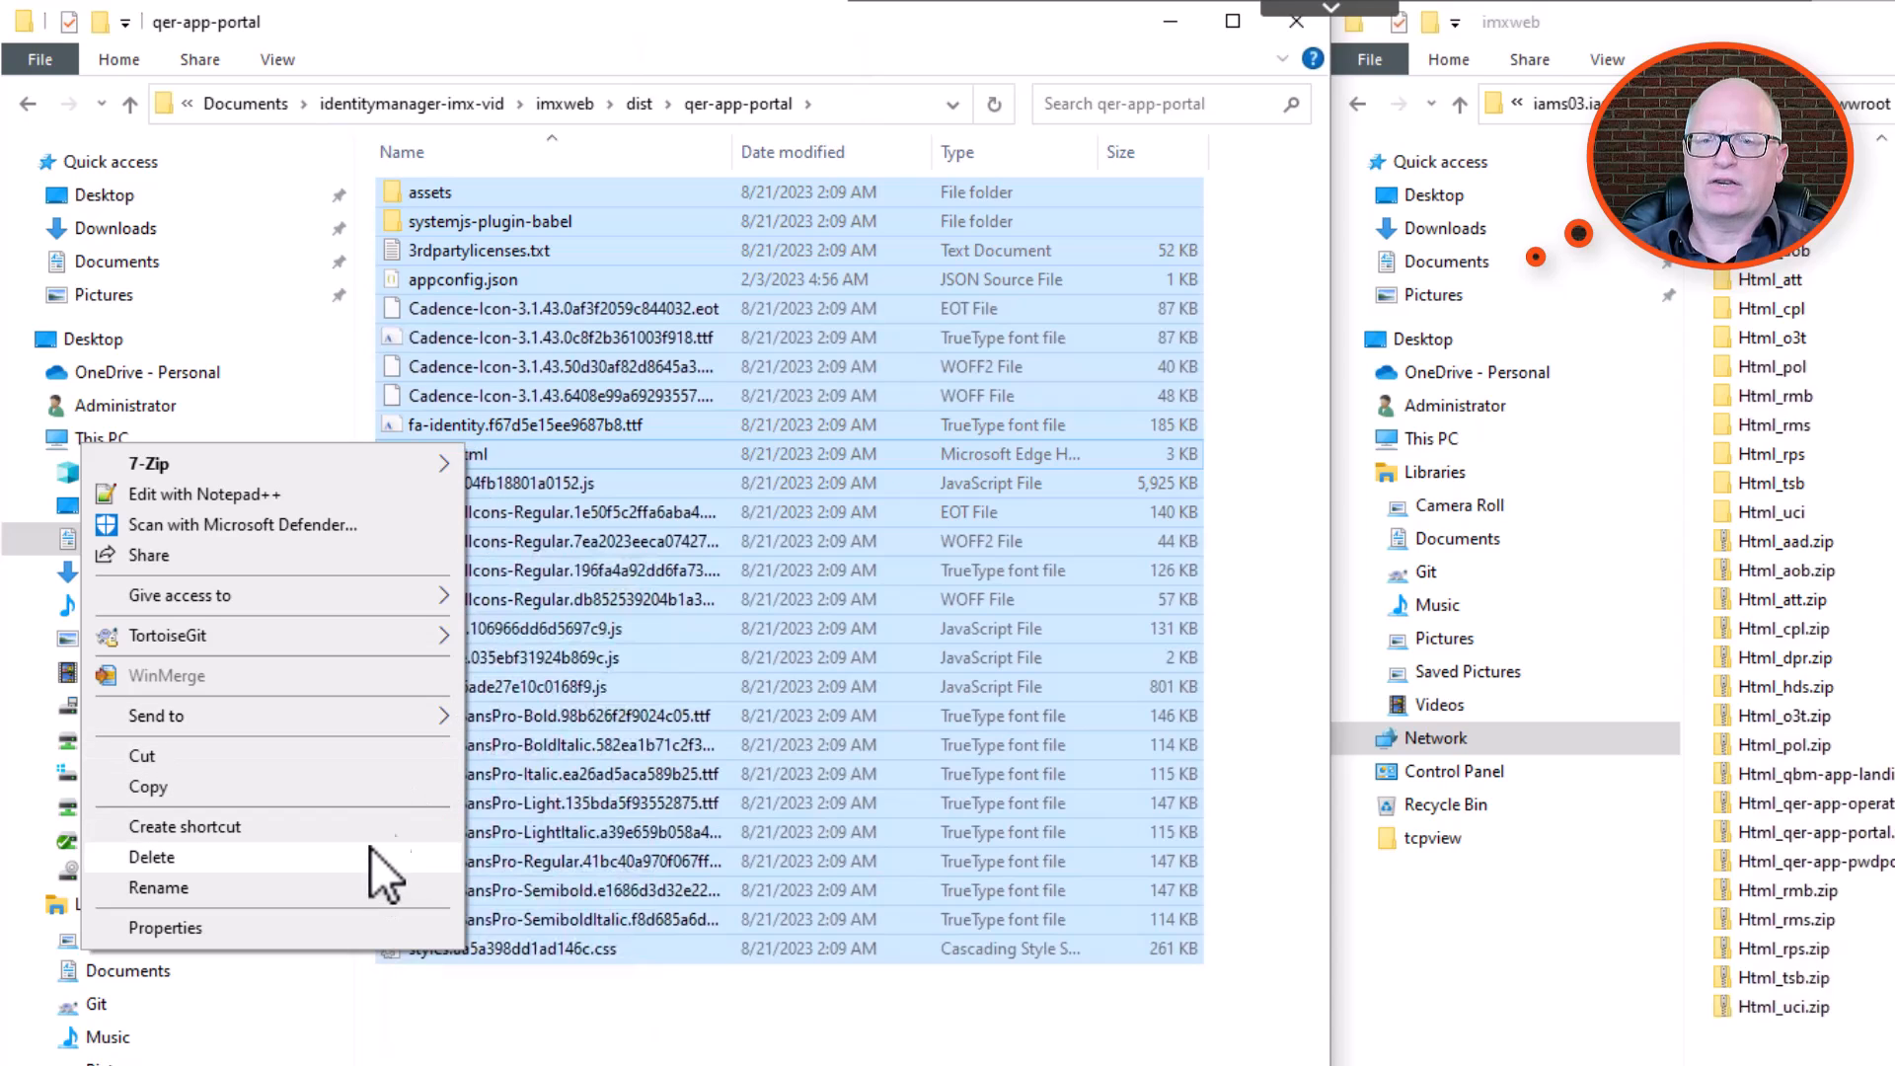
pyautogui.moveTo(430, 459)
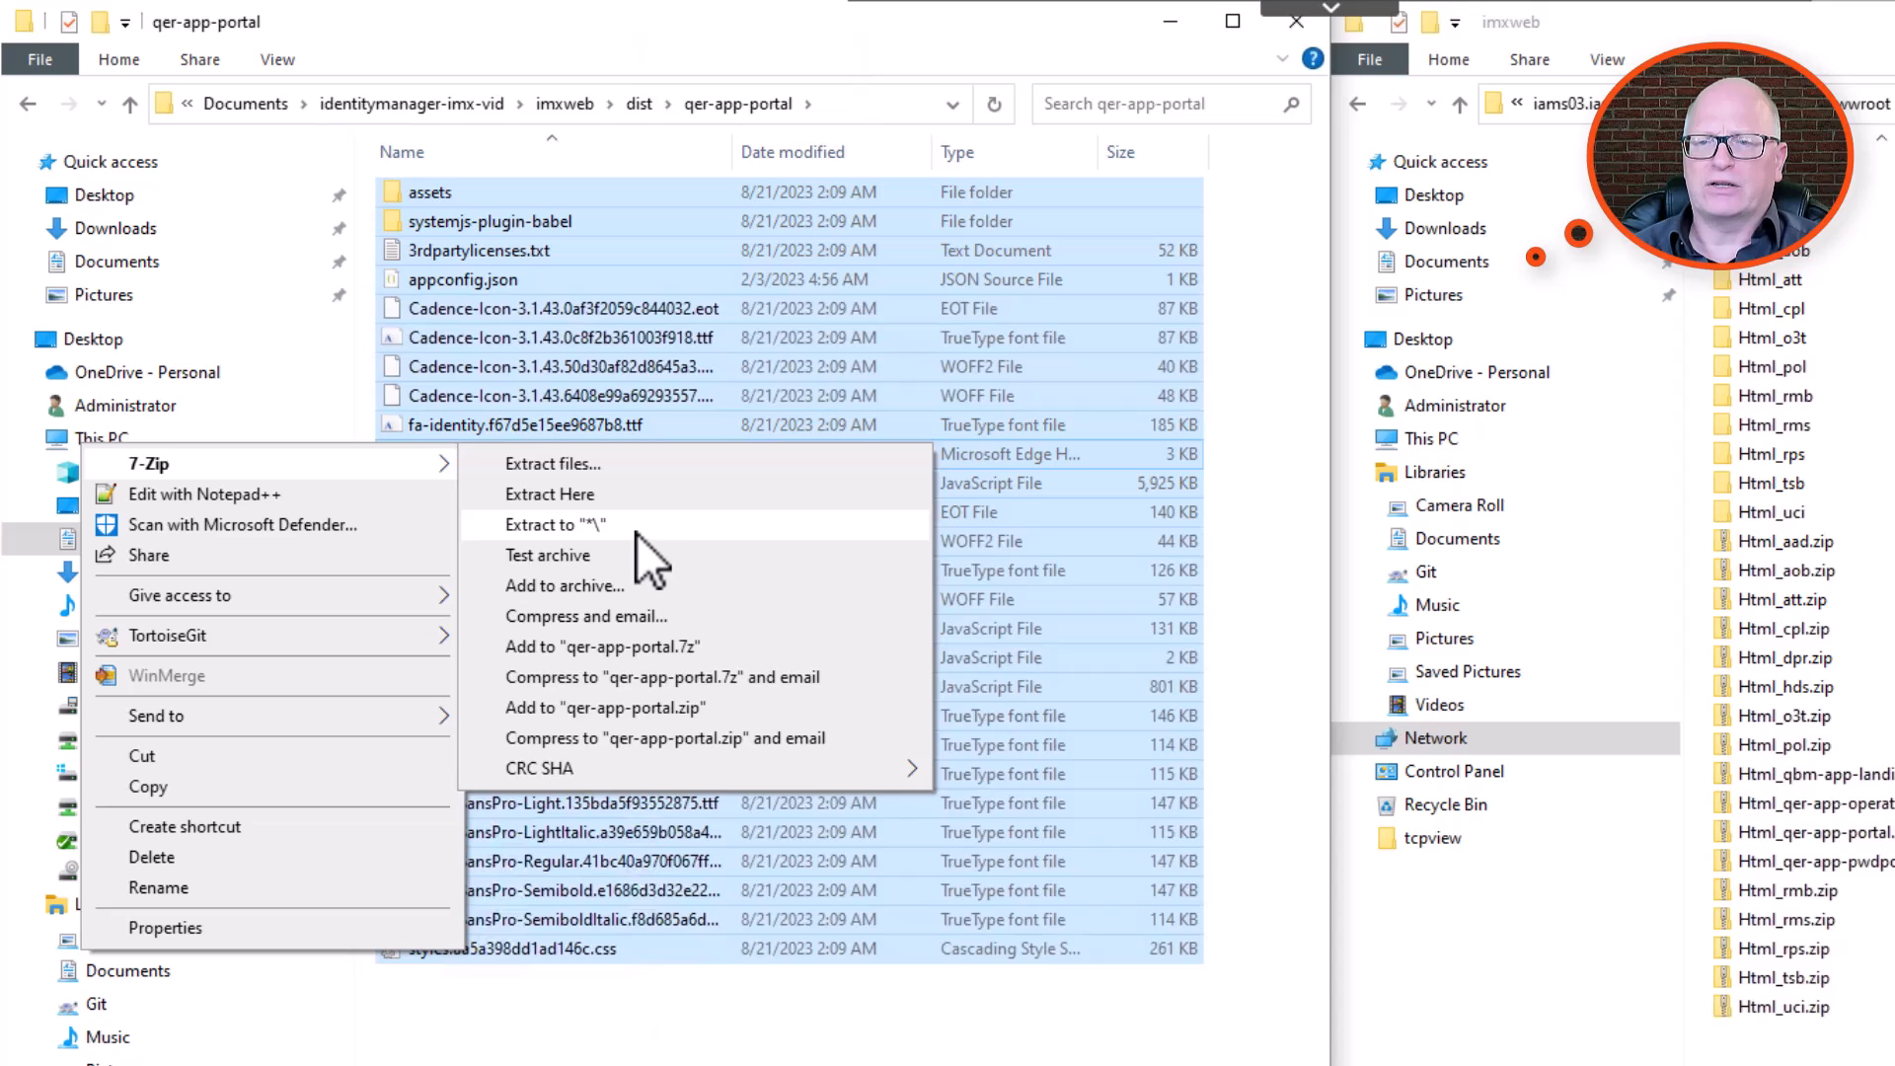
pyautogui.click(679, 719)
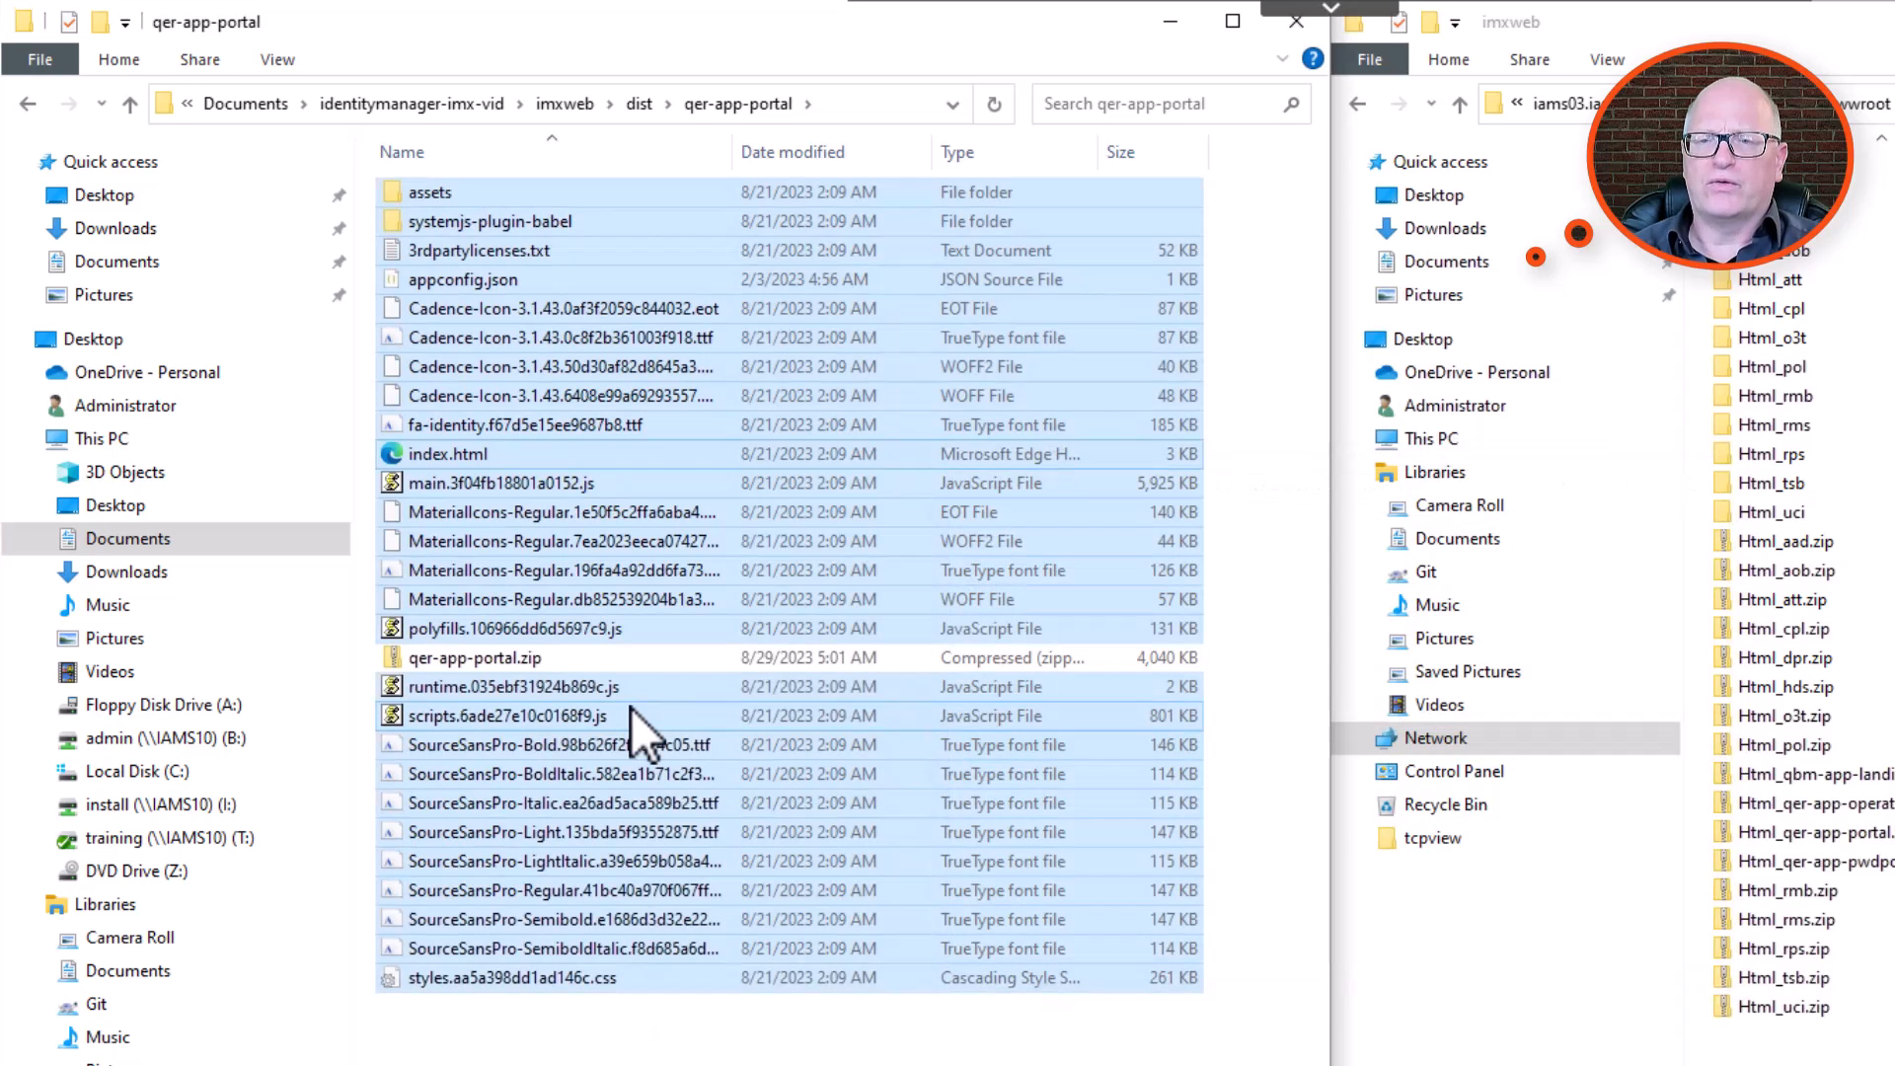
# Move qer-app-portal.zip up into the parent dist folder and go to that folder.
pyautogui.click(465, 660)
pyautogui.moveTo(465, 660); pyautogui.dragTo(647, 112)
pyautogui.click(647, 113)
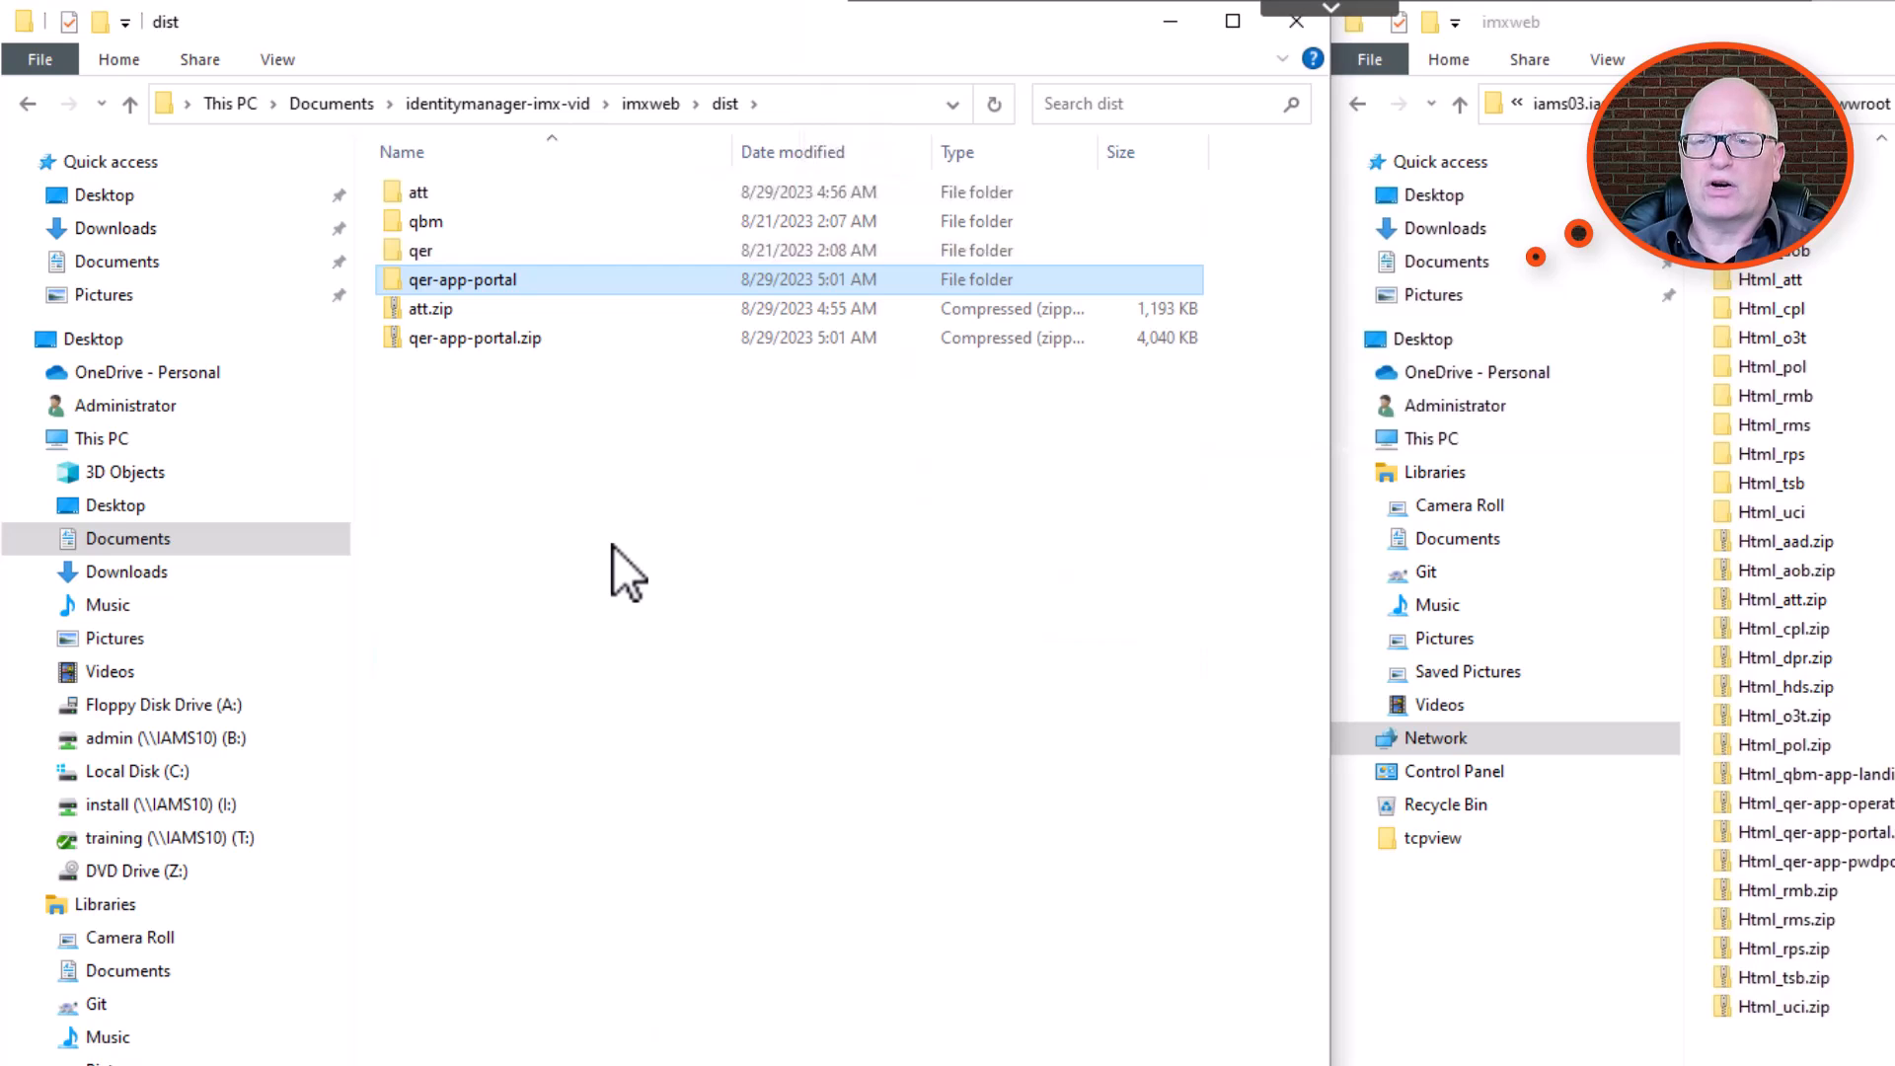
# Inspect the custom folder inside the API server's imxweb directory, and return to imxweb.
pyautogui.click(431, 310)
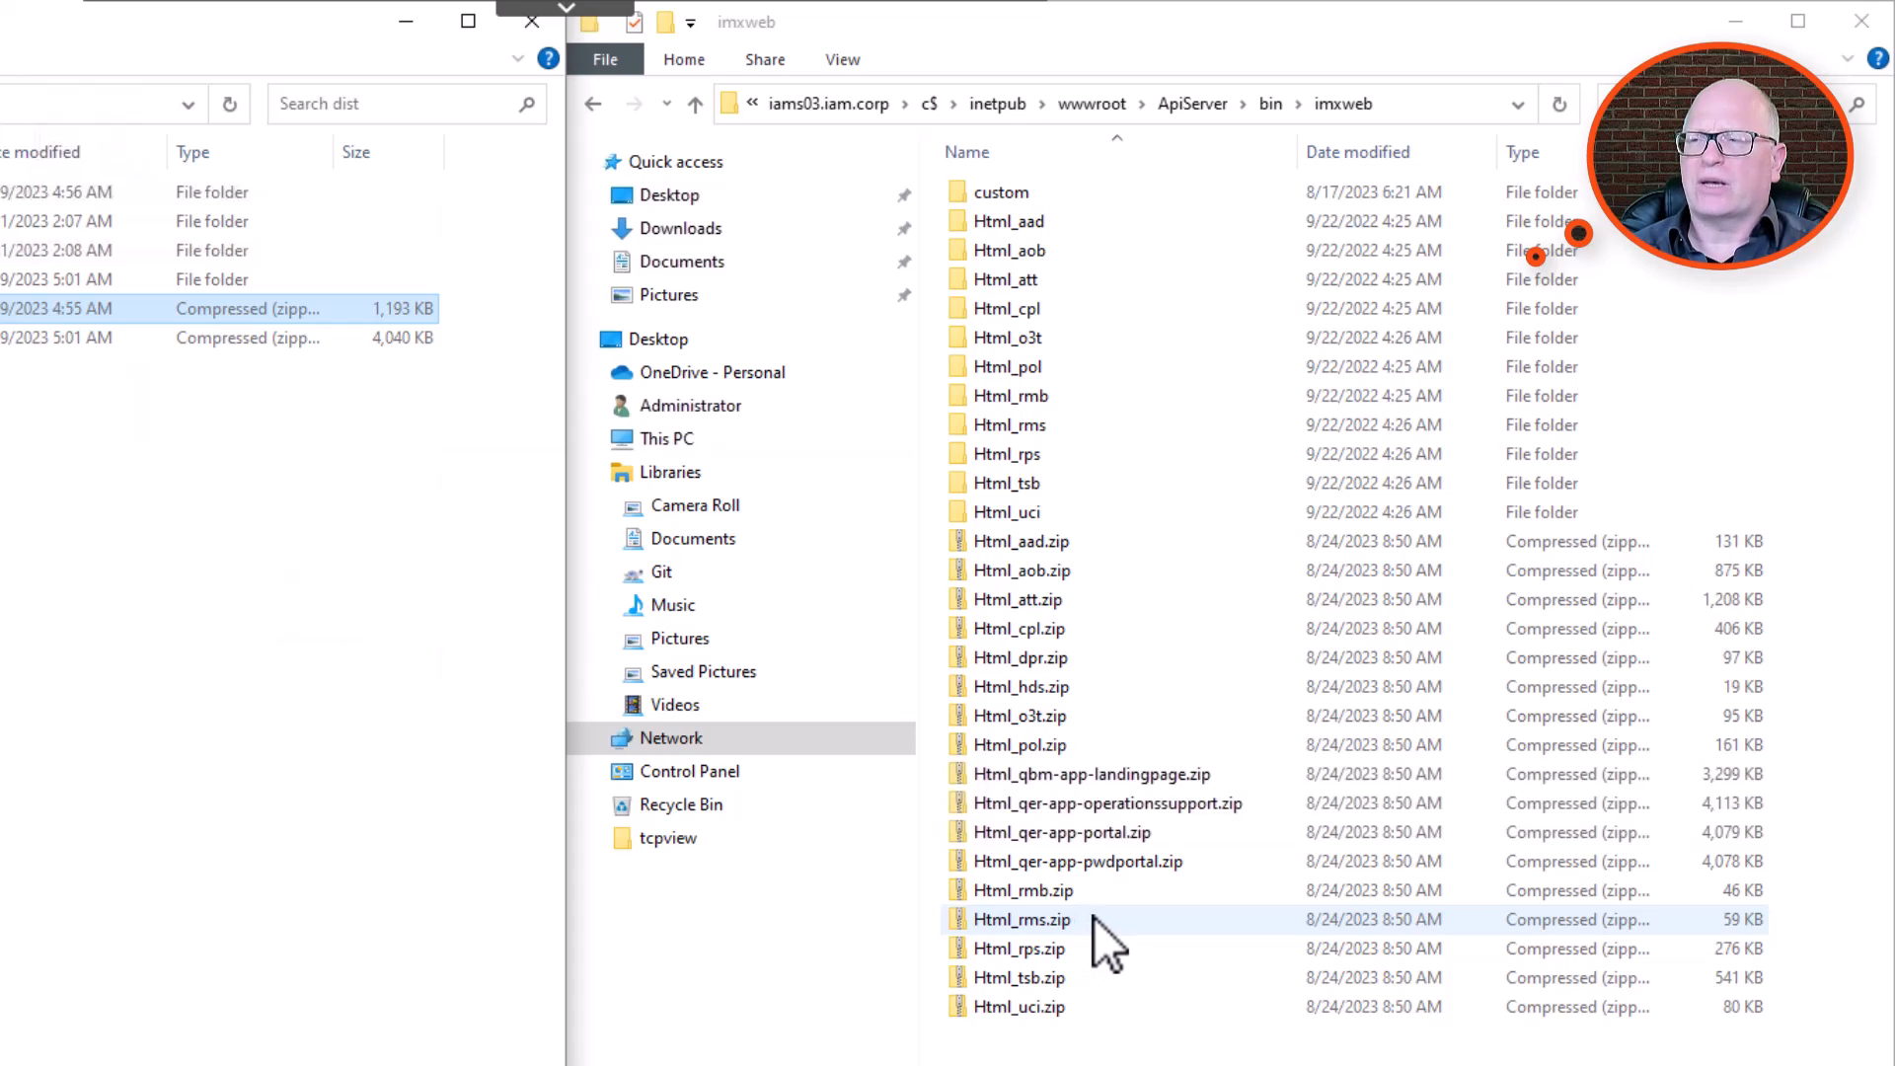
pyautogui.doubleClick(1017, 194)
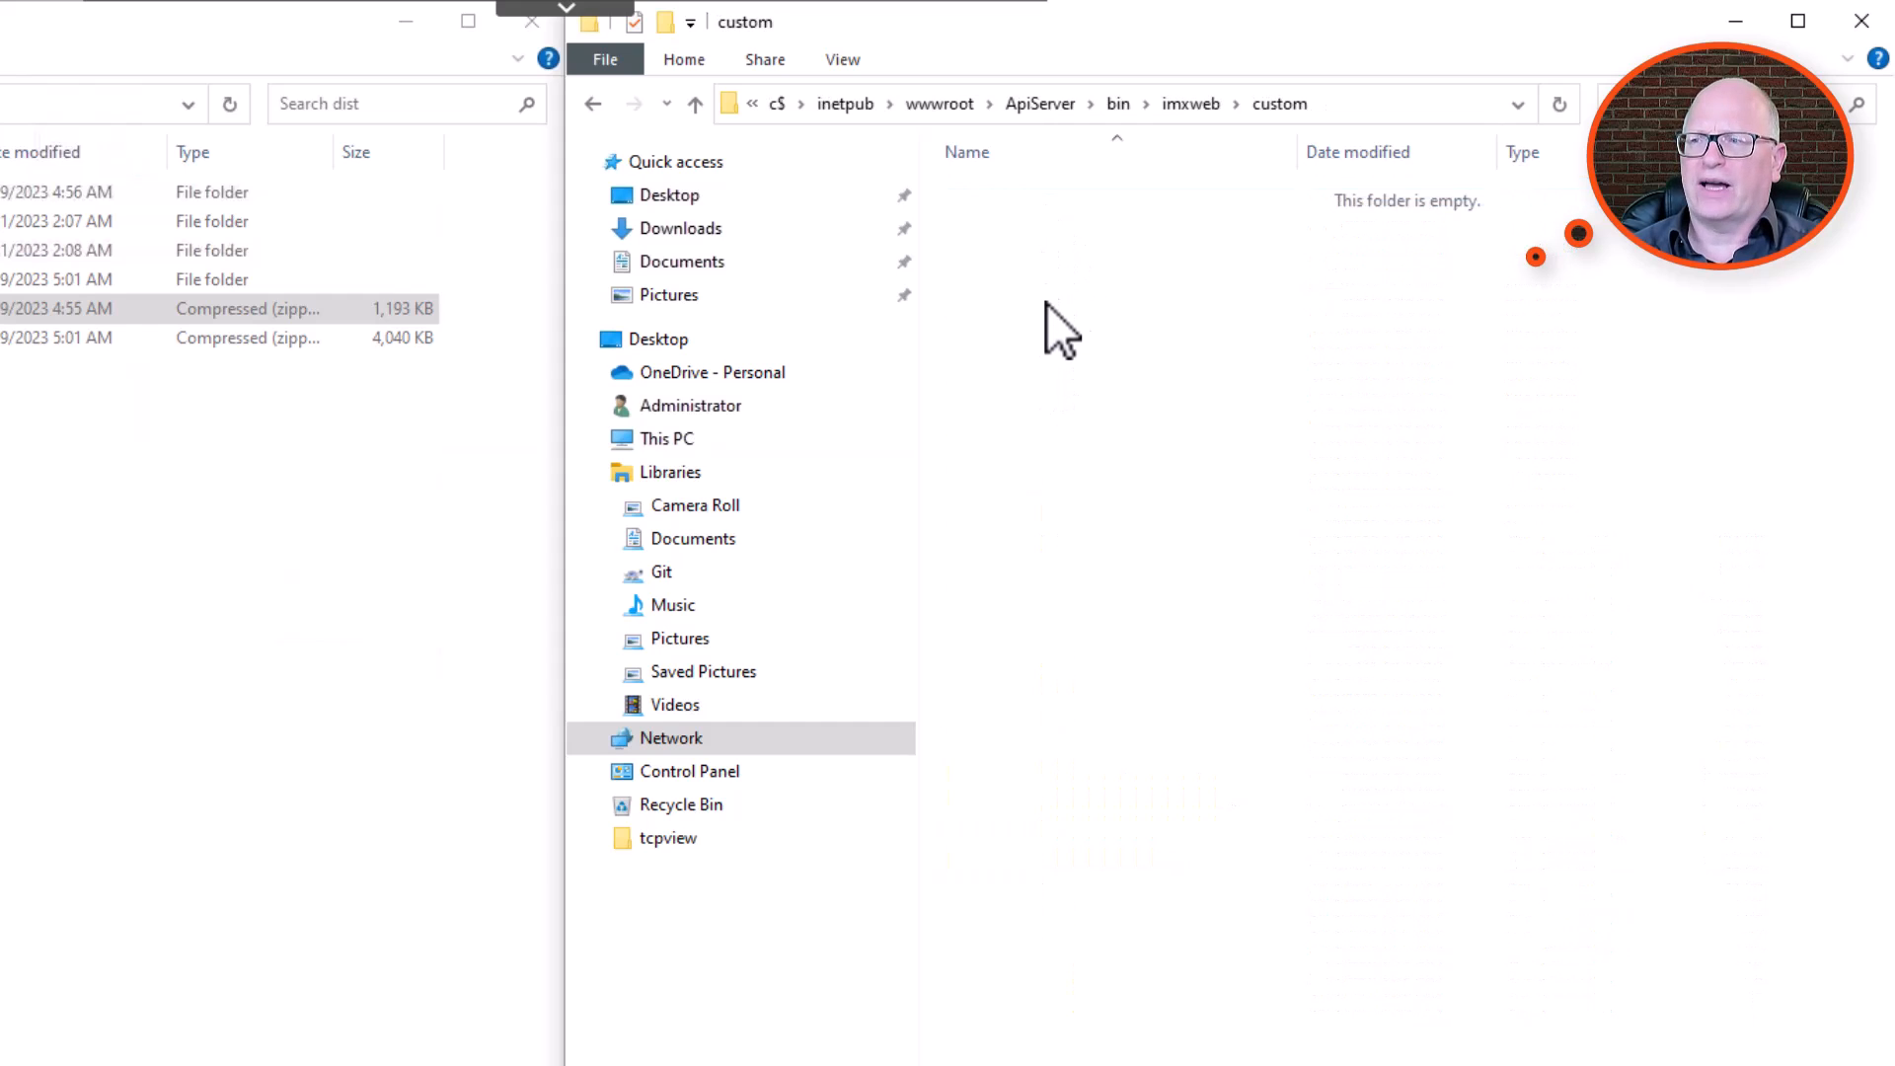
pyautogui.click(1190, 104)
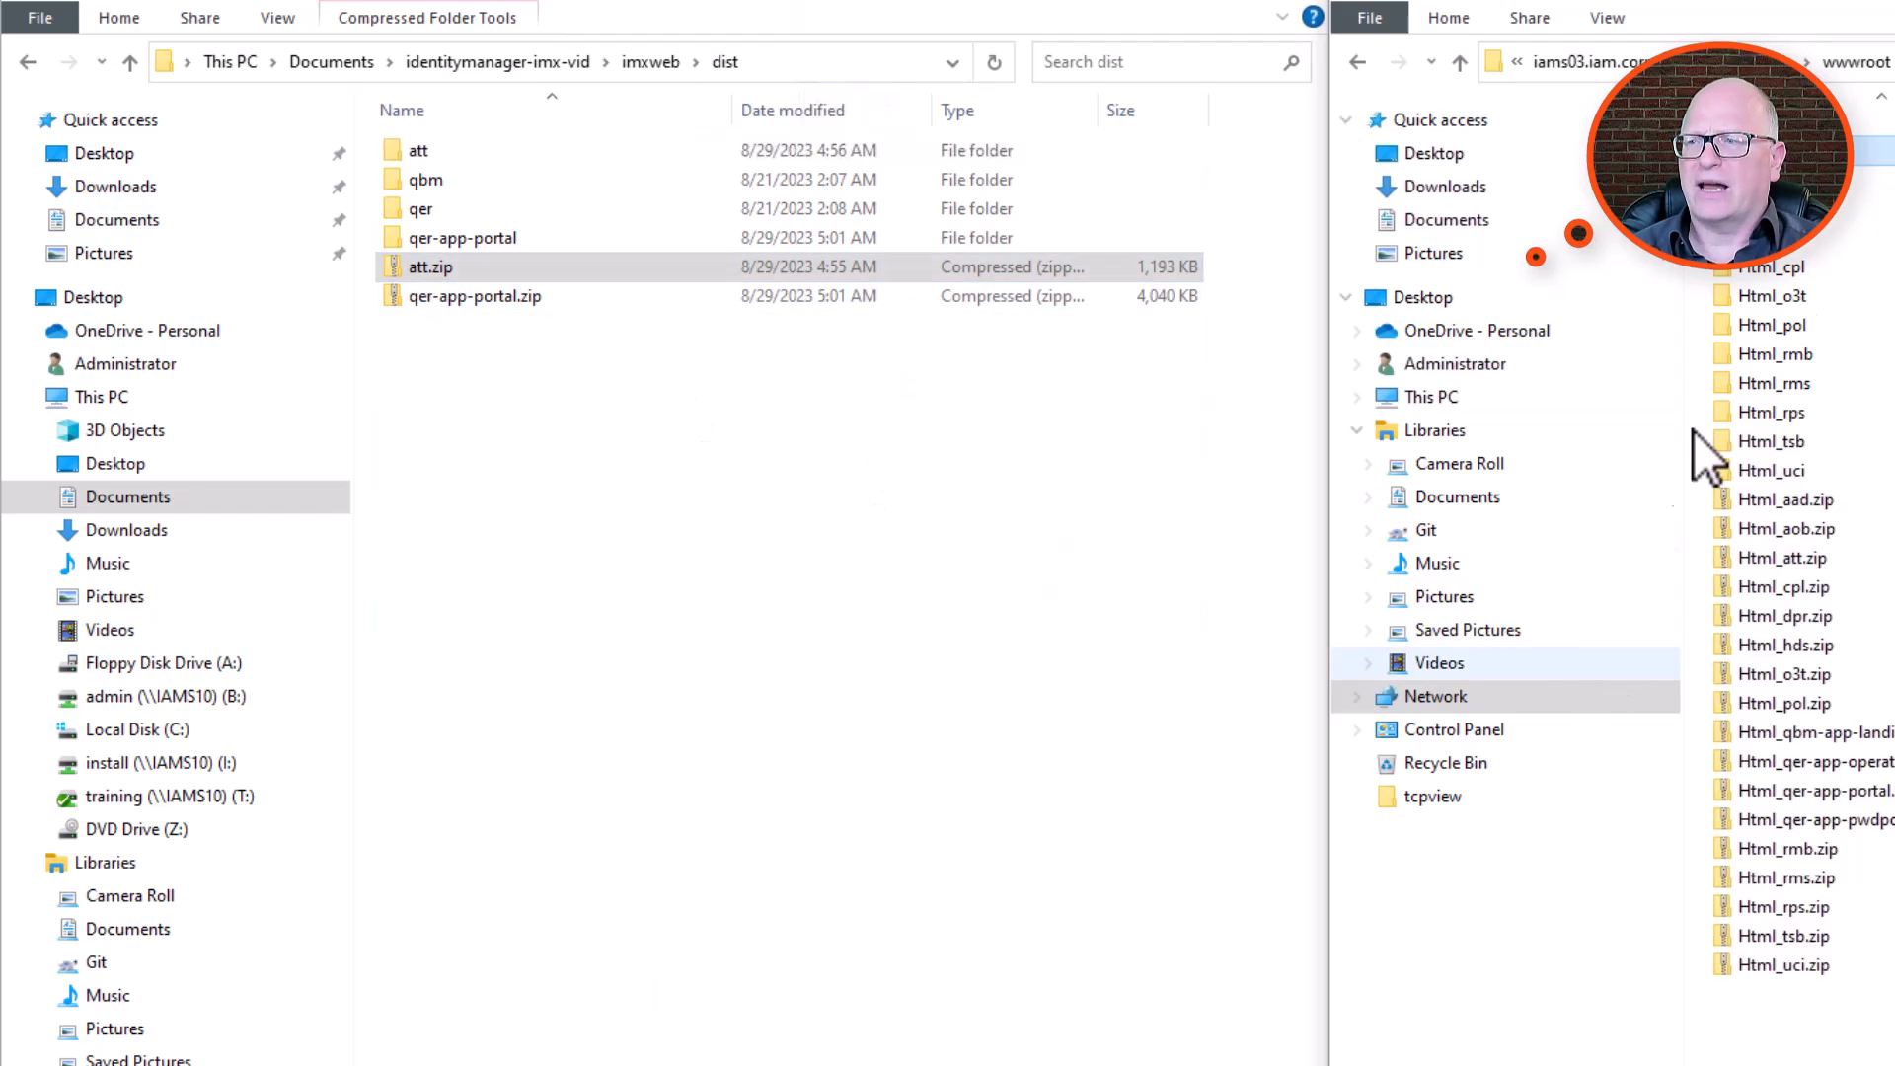
# Rename att.zip in the dist folder as Html_att.zip.
pyautogui.click(428, 265)
pyautogui.click(428, 264)
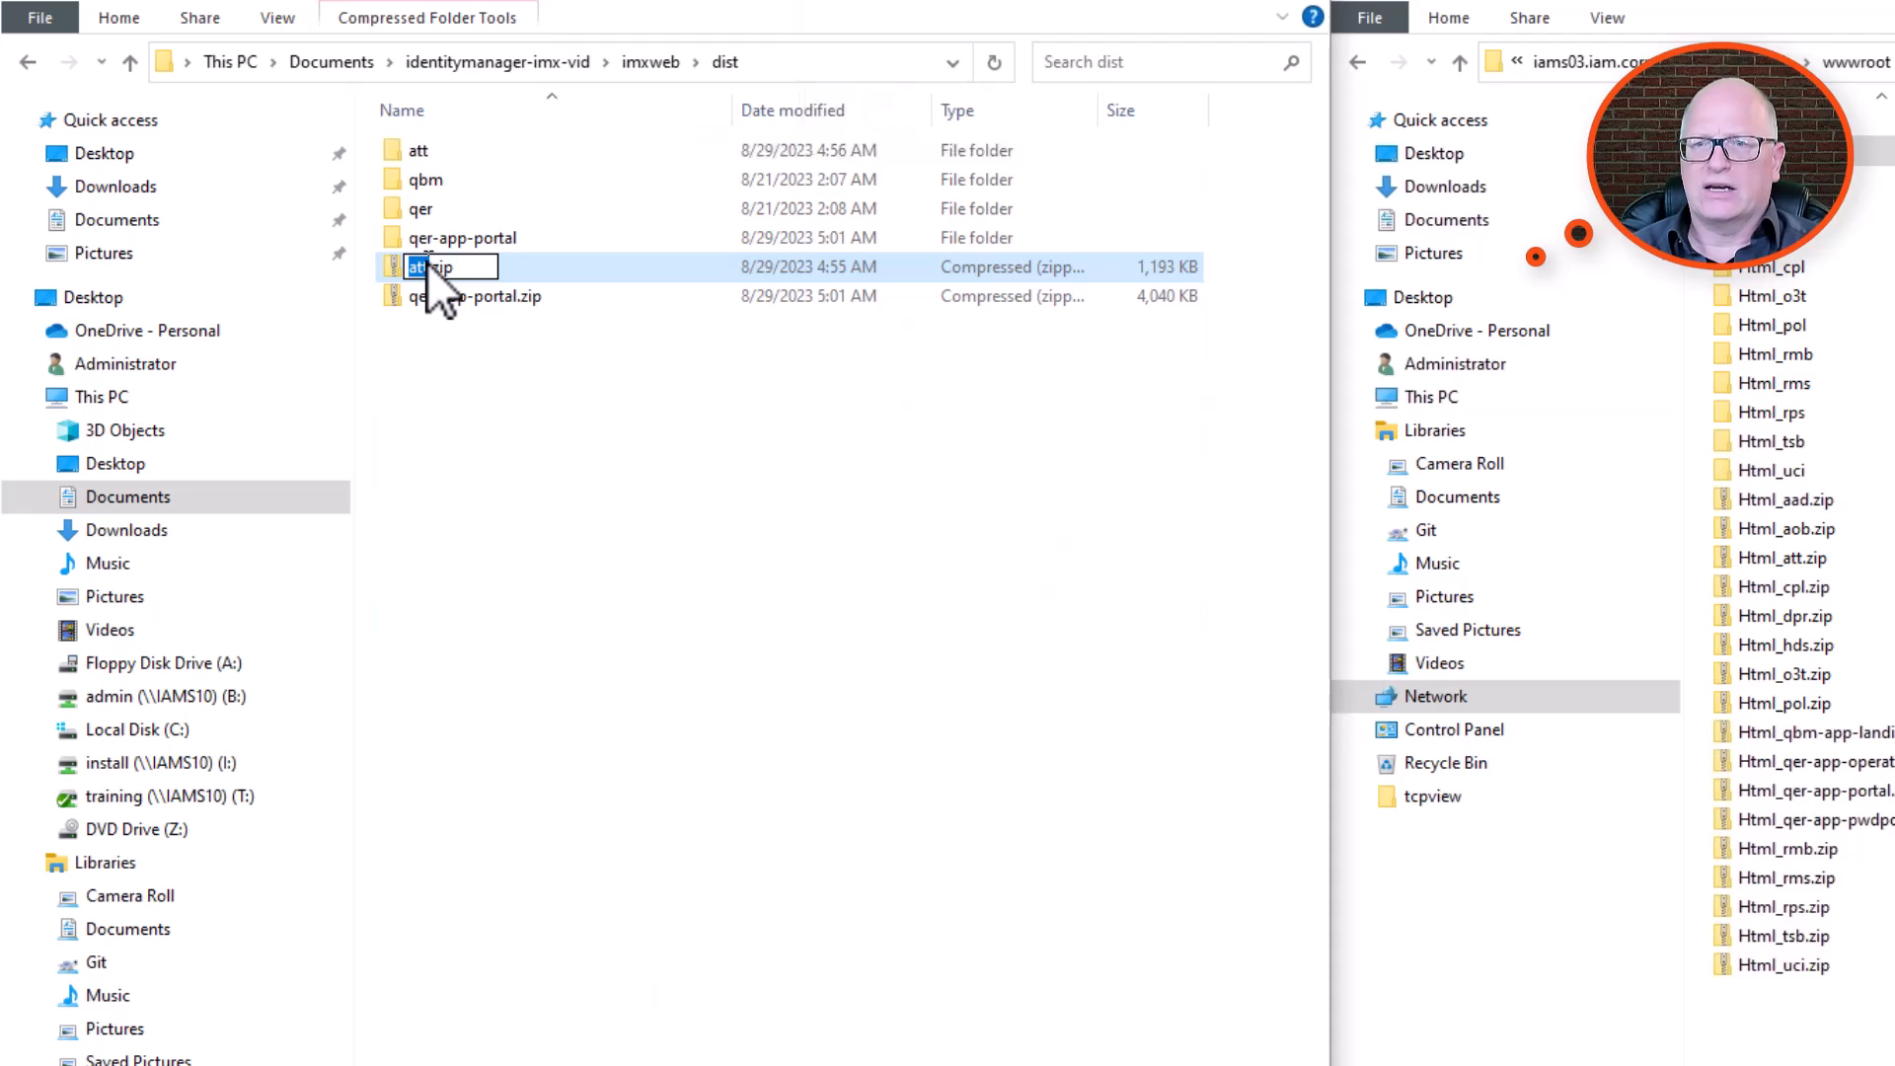
pyautogui.write('Ht')
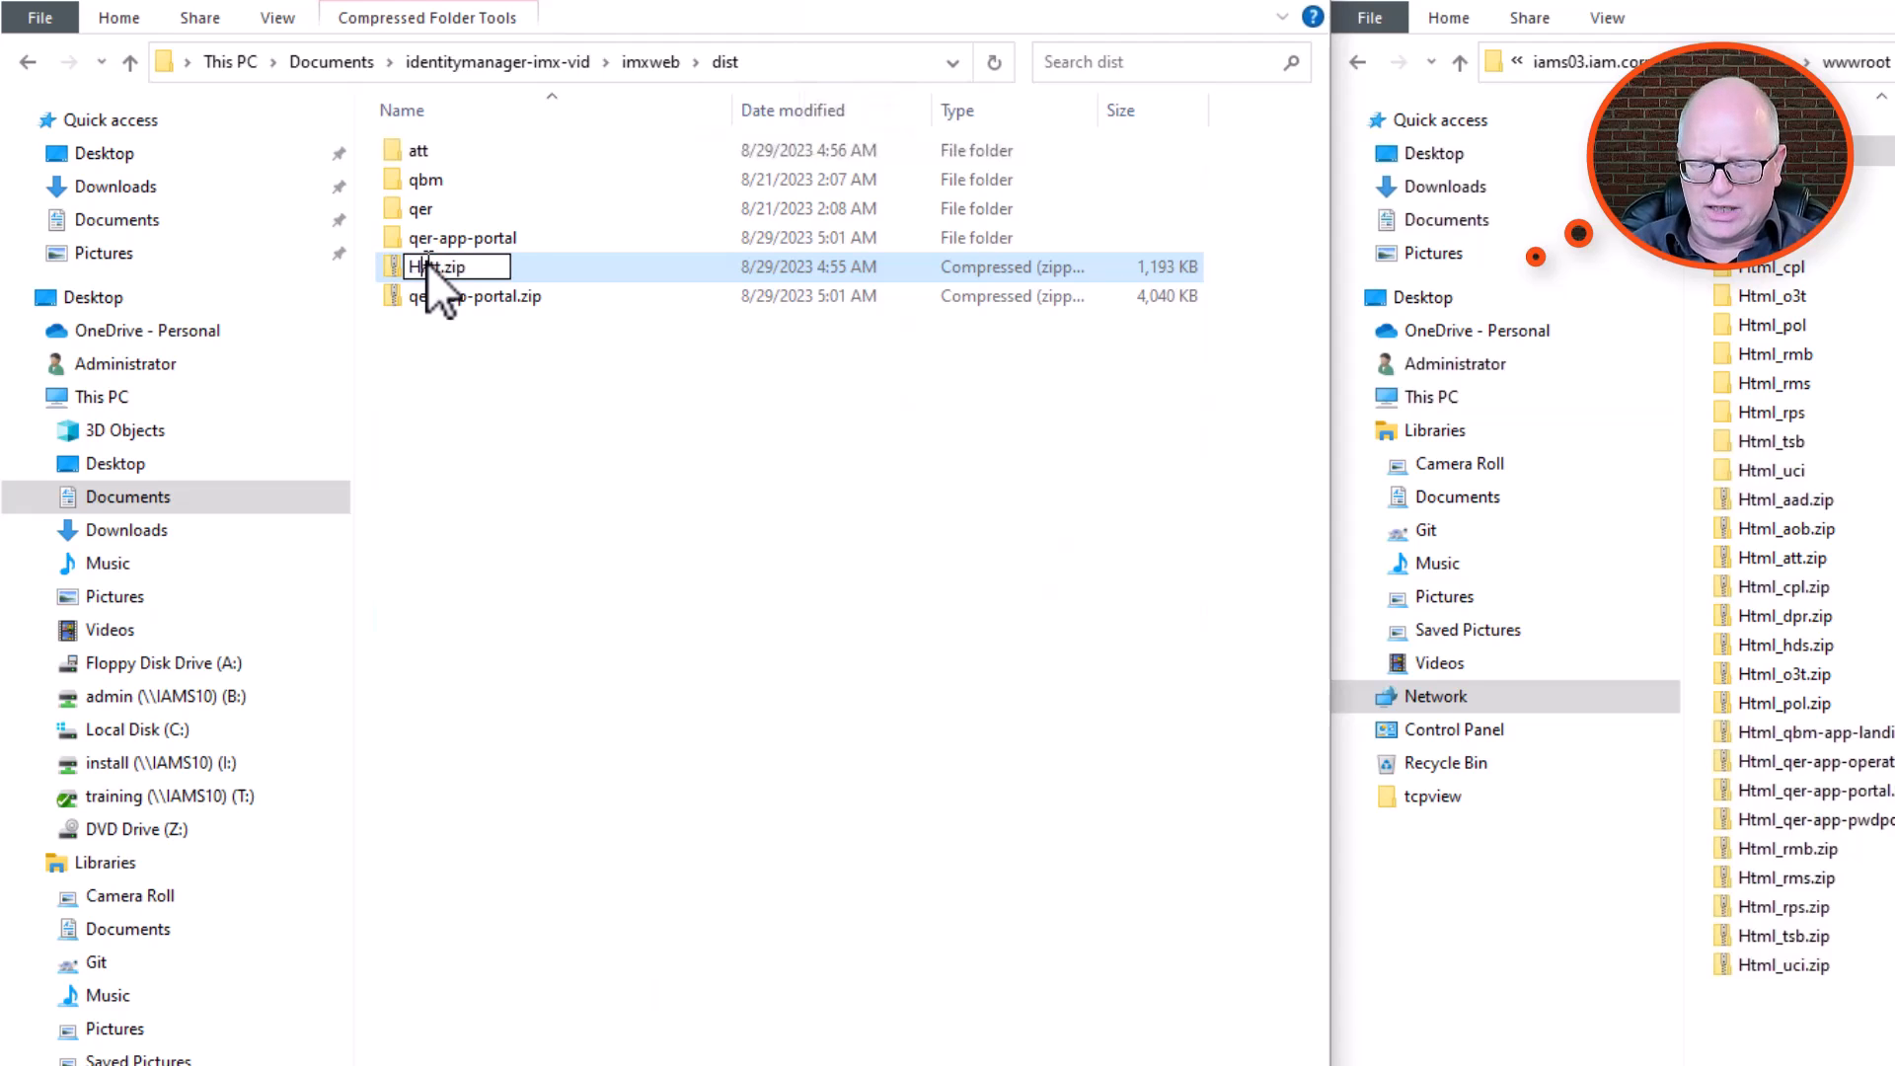
pyautogui.write('ml_at')
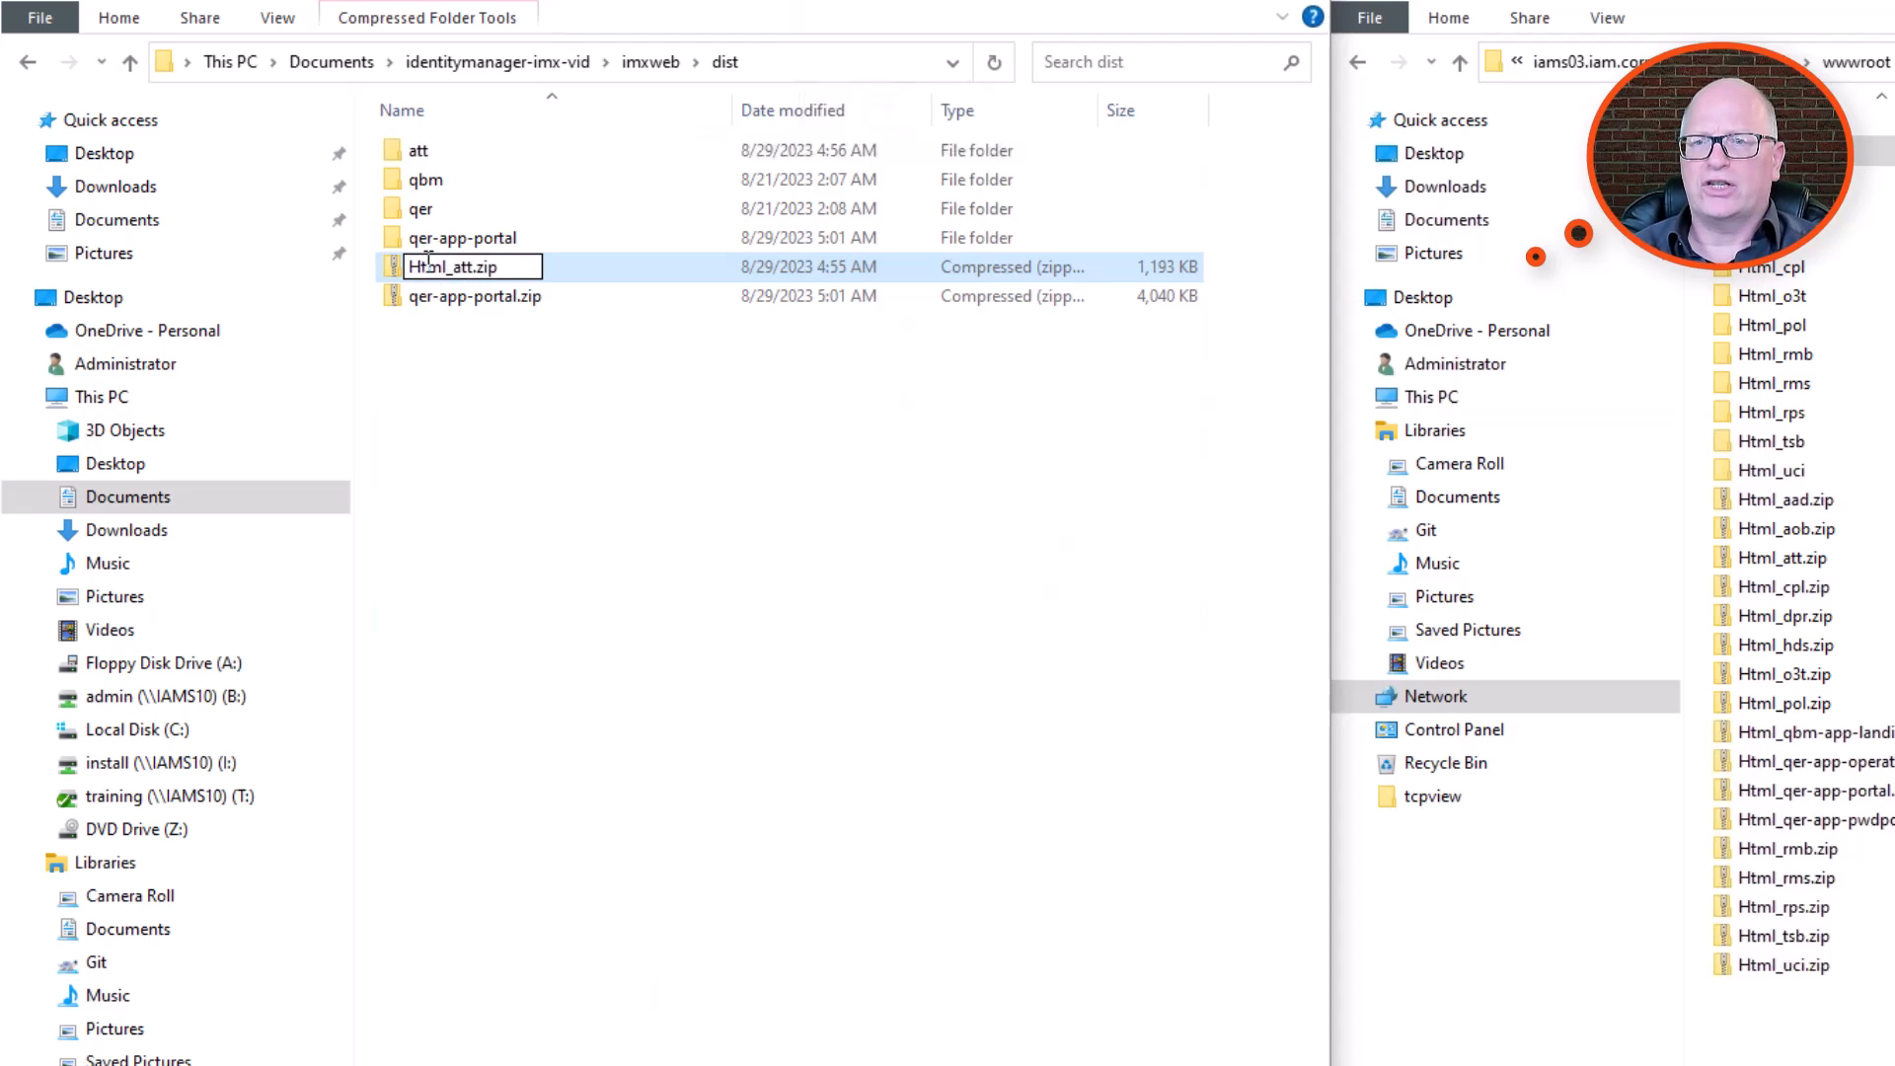
pyautogui.press('Return')
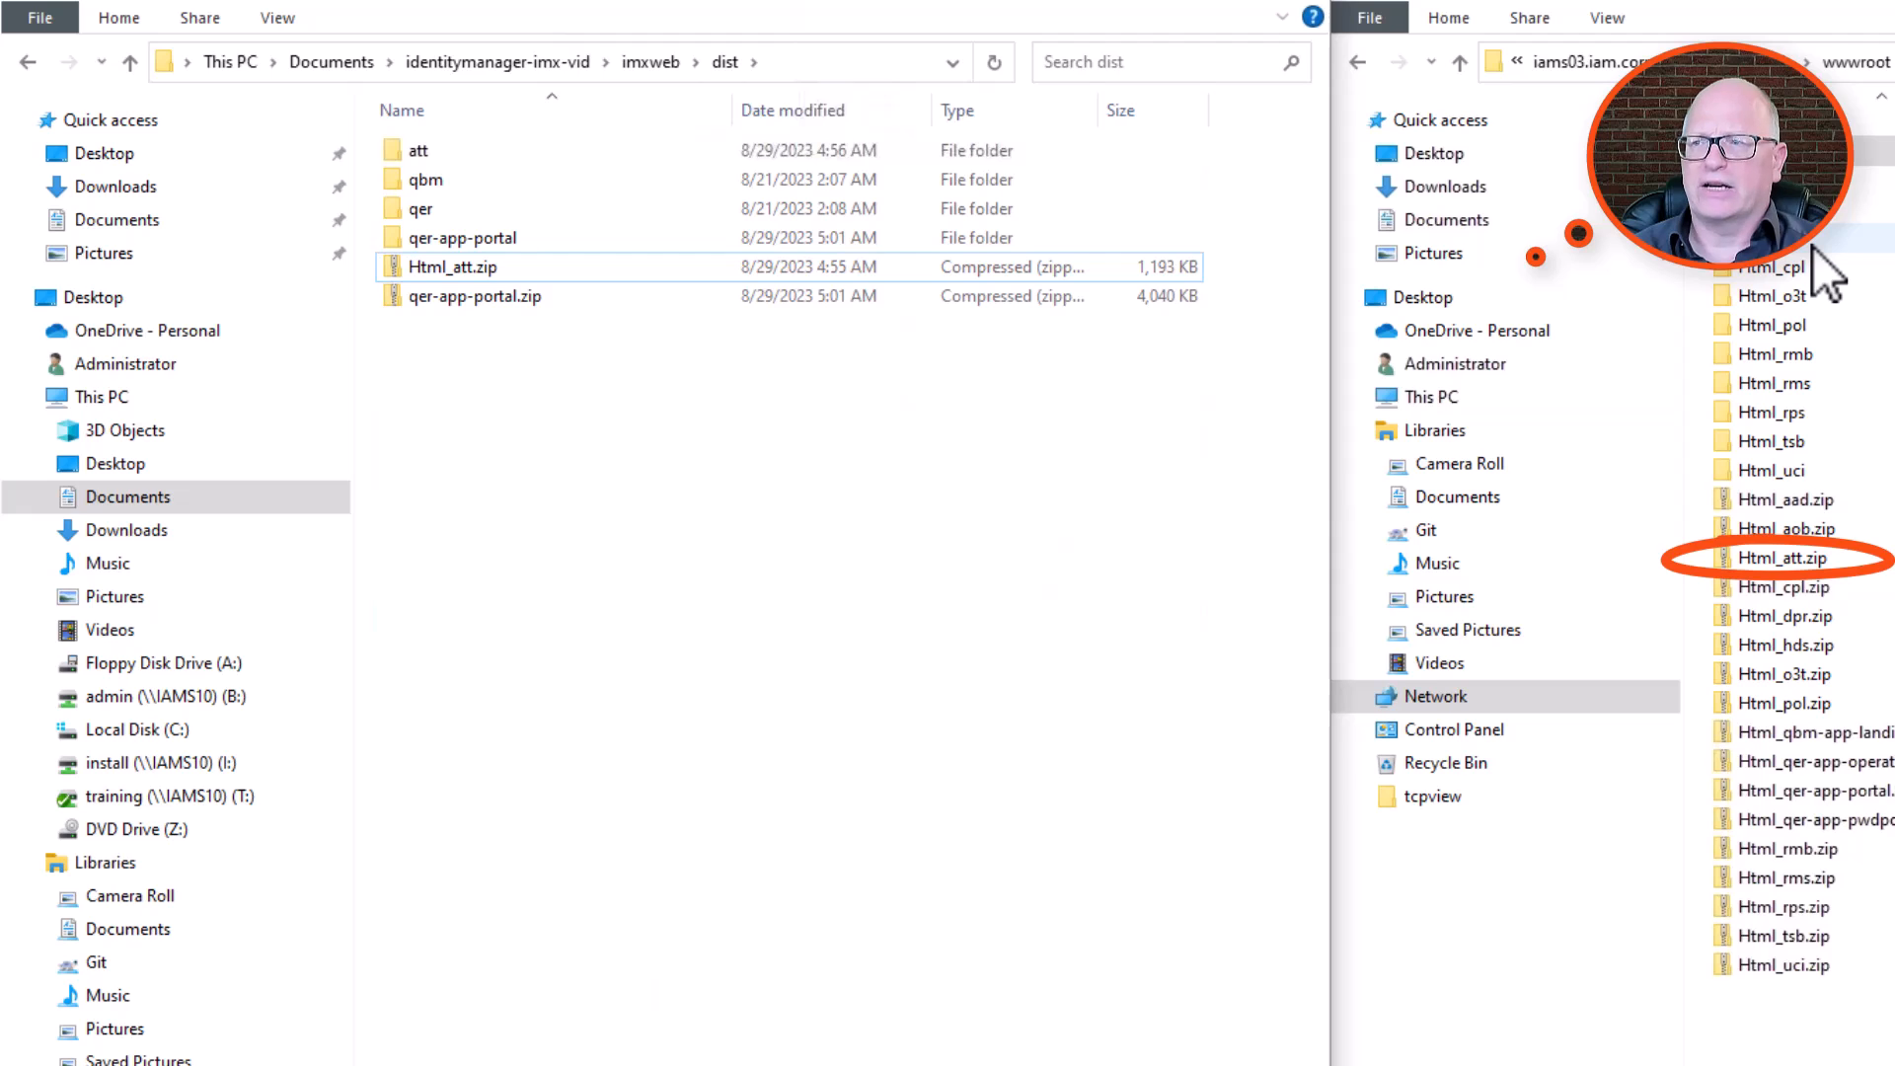
# Rename qer-app-portal.zip in the dist folder as Html_qer-app-portal.zip.
pyautogui.click(494, 299)
pyautogui.press('F2')
pyautogui.press('Home')
pyautogui.write('html_')
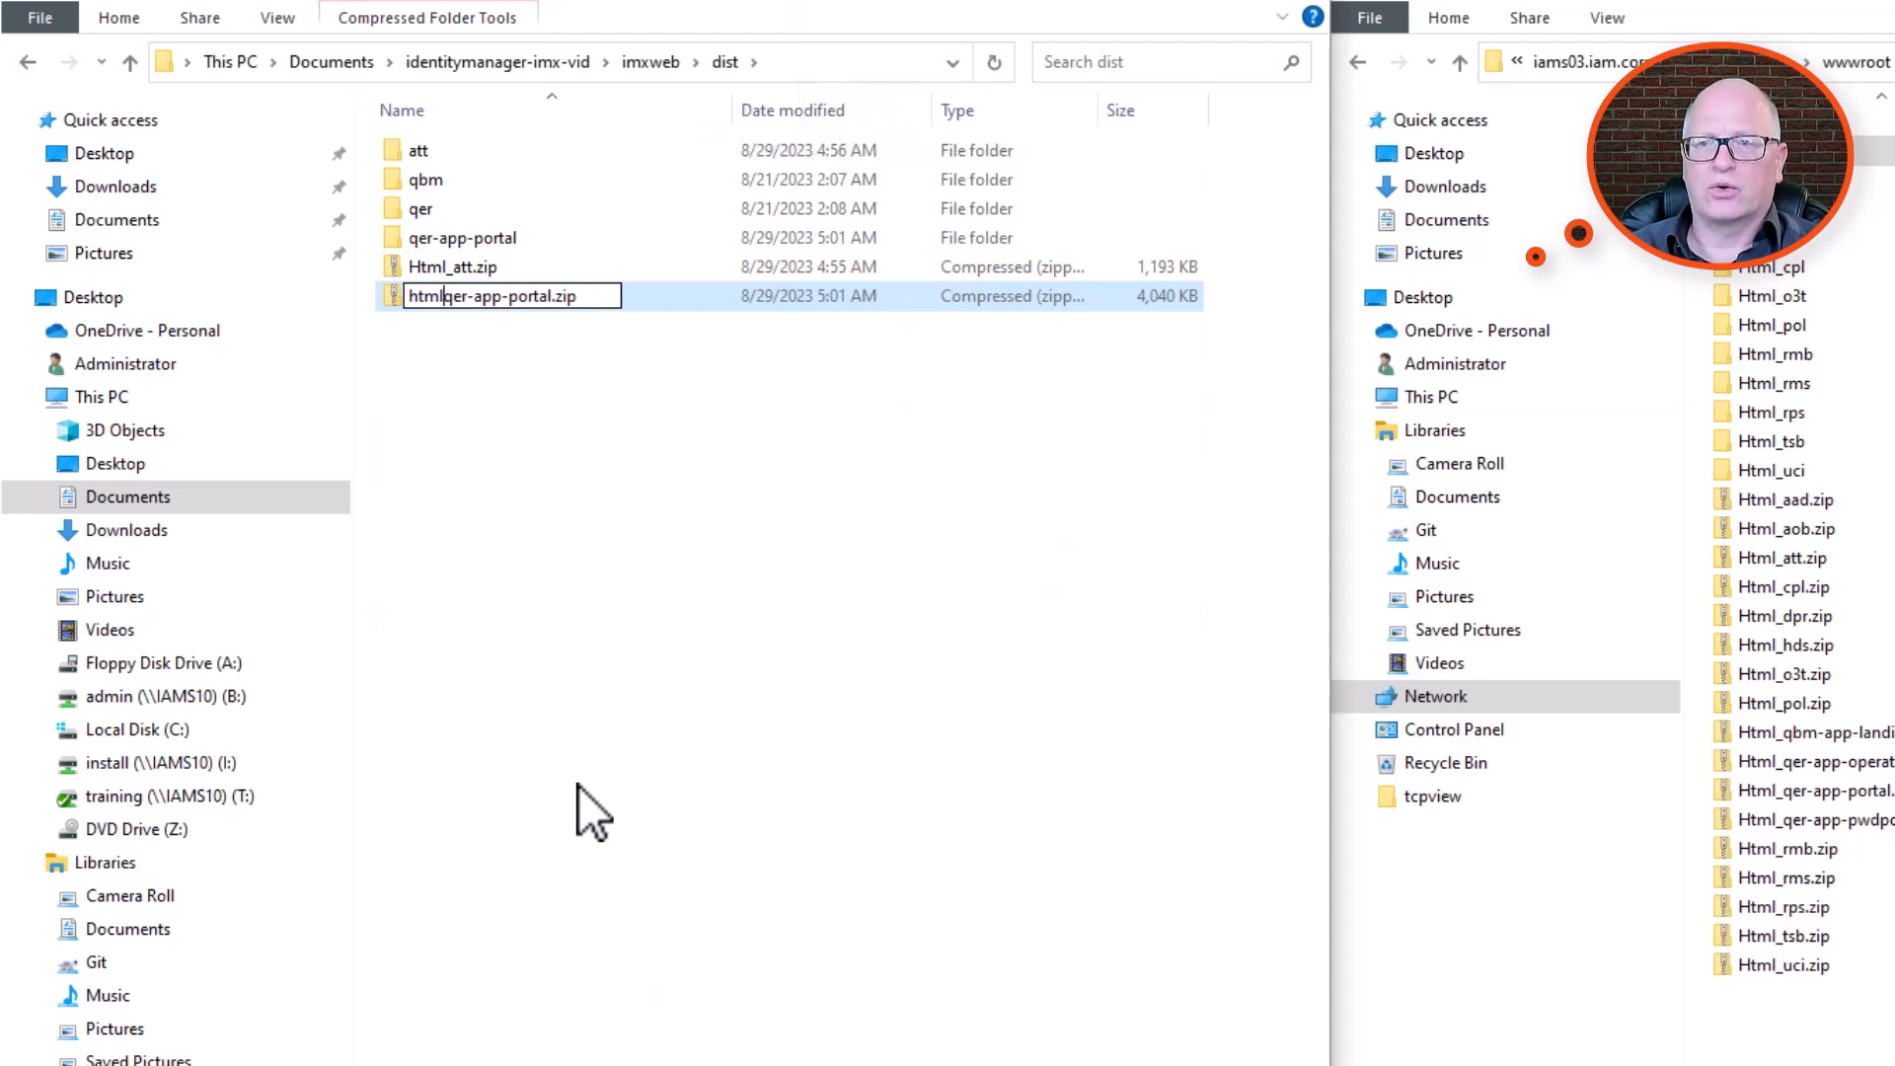
pyautogui.press('Home')
pyautogui.press('Delete')
pyautogui.write('H')
pyautogui.click(606, 747)
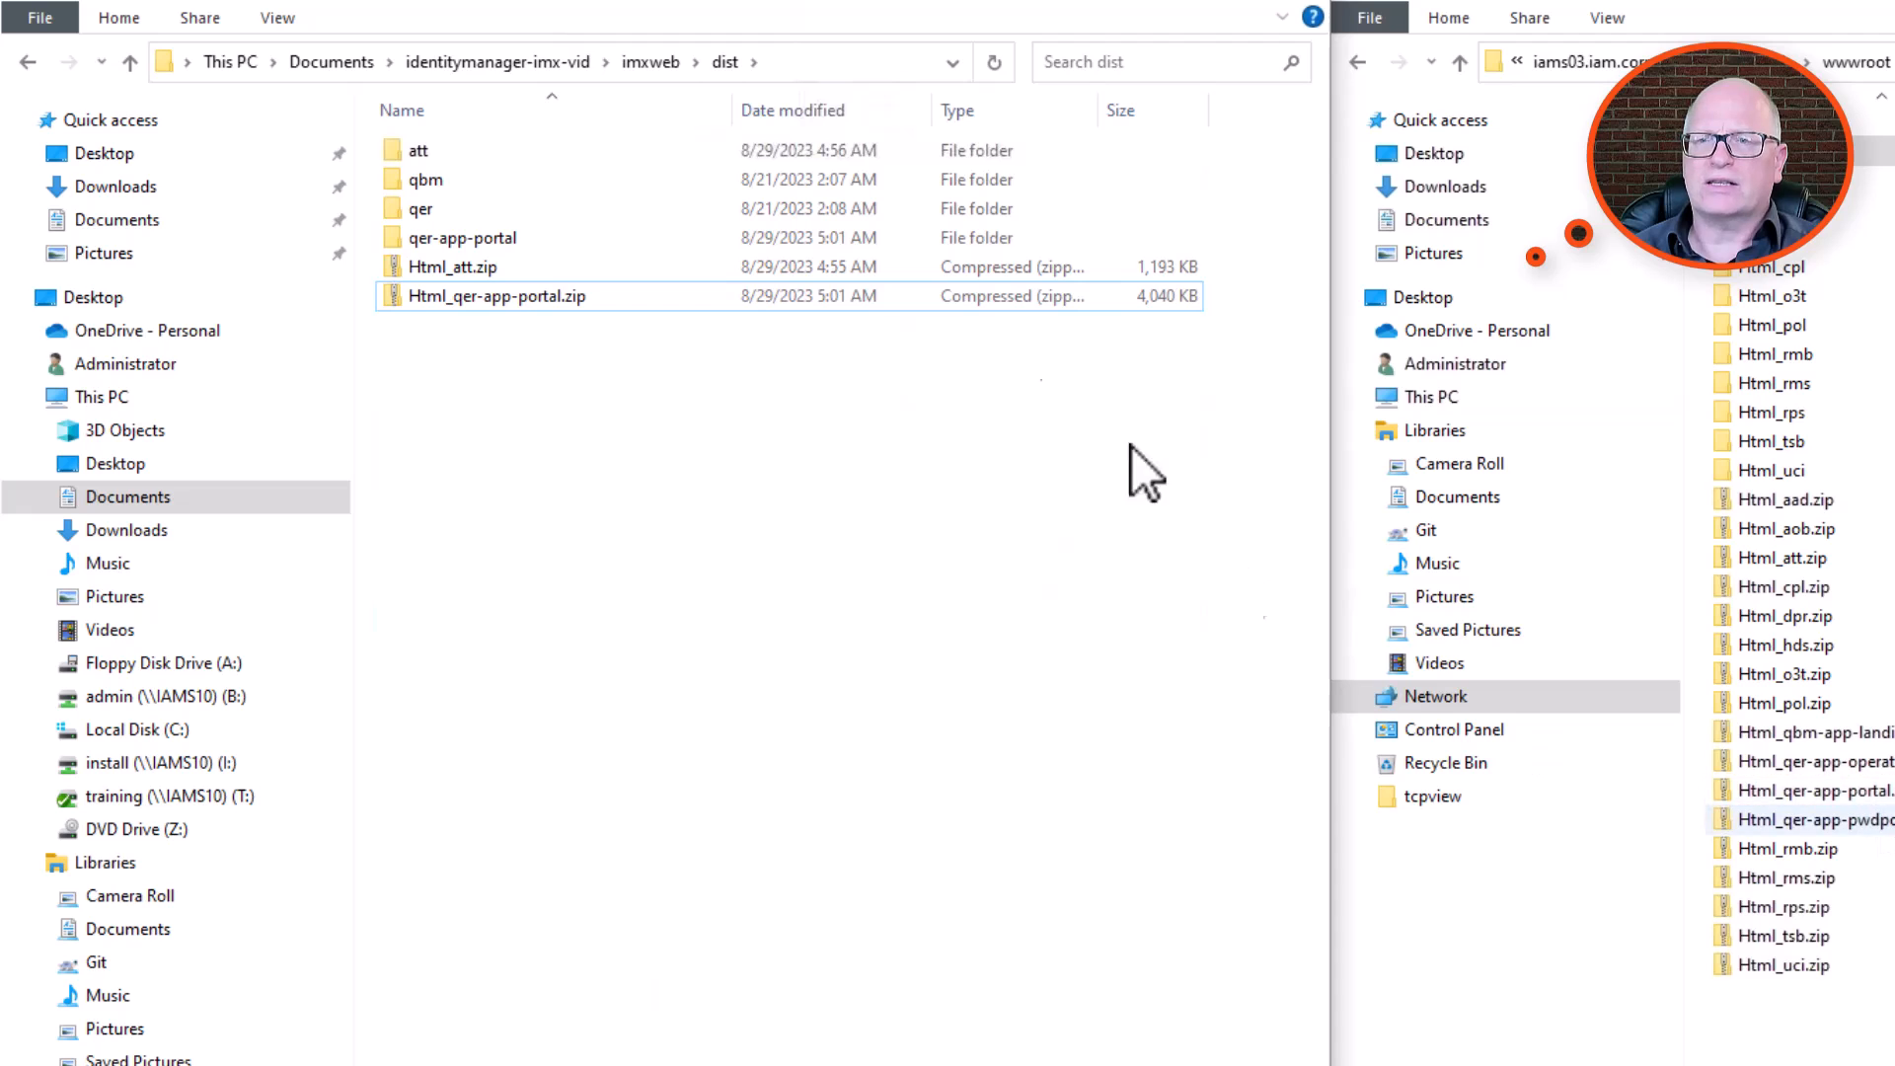
# Copy Html_att.zip and Html_qer-app-portal.zip from dist into the custom folder of the API server's imxweb directory.
pyautogui.keyDown('shift'); pyautogui.click(496, 262); pyautogui.keyUp('shift')
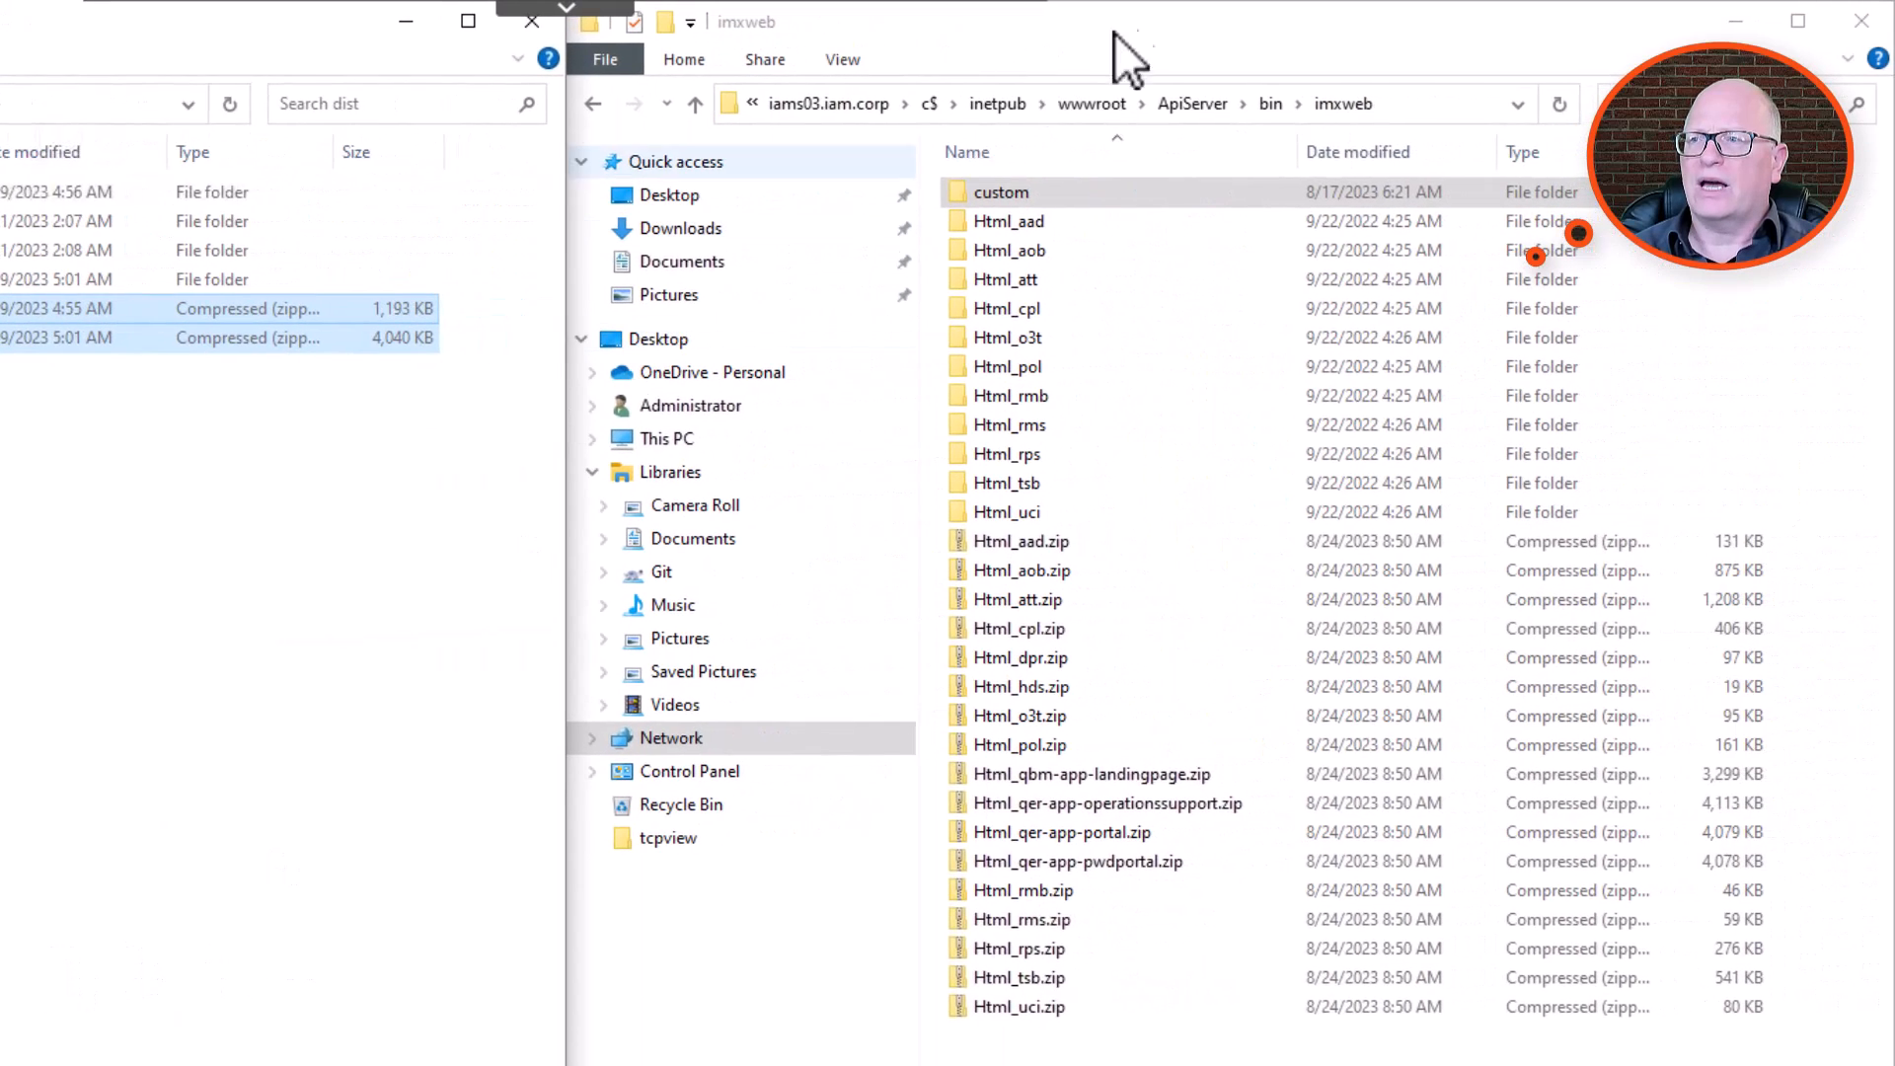
pyautogui.doubleClick(1001, 197)
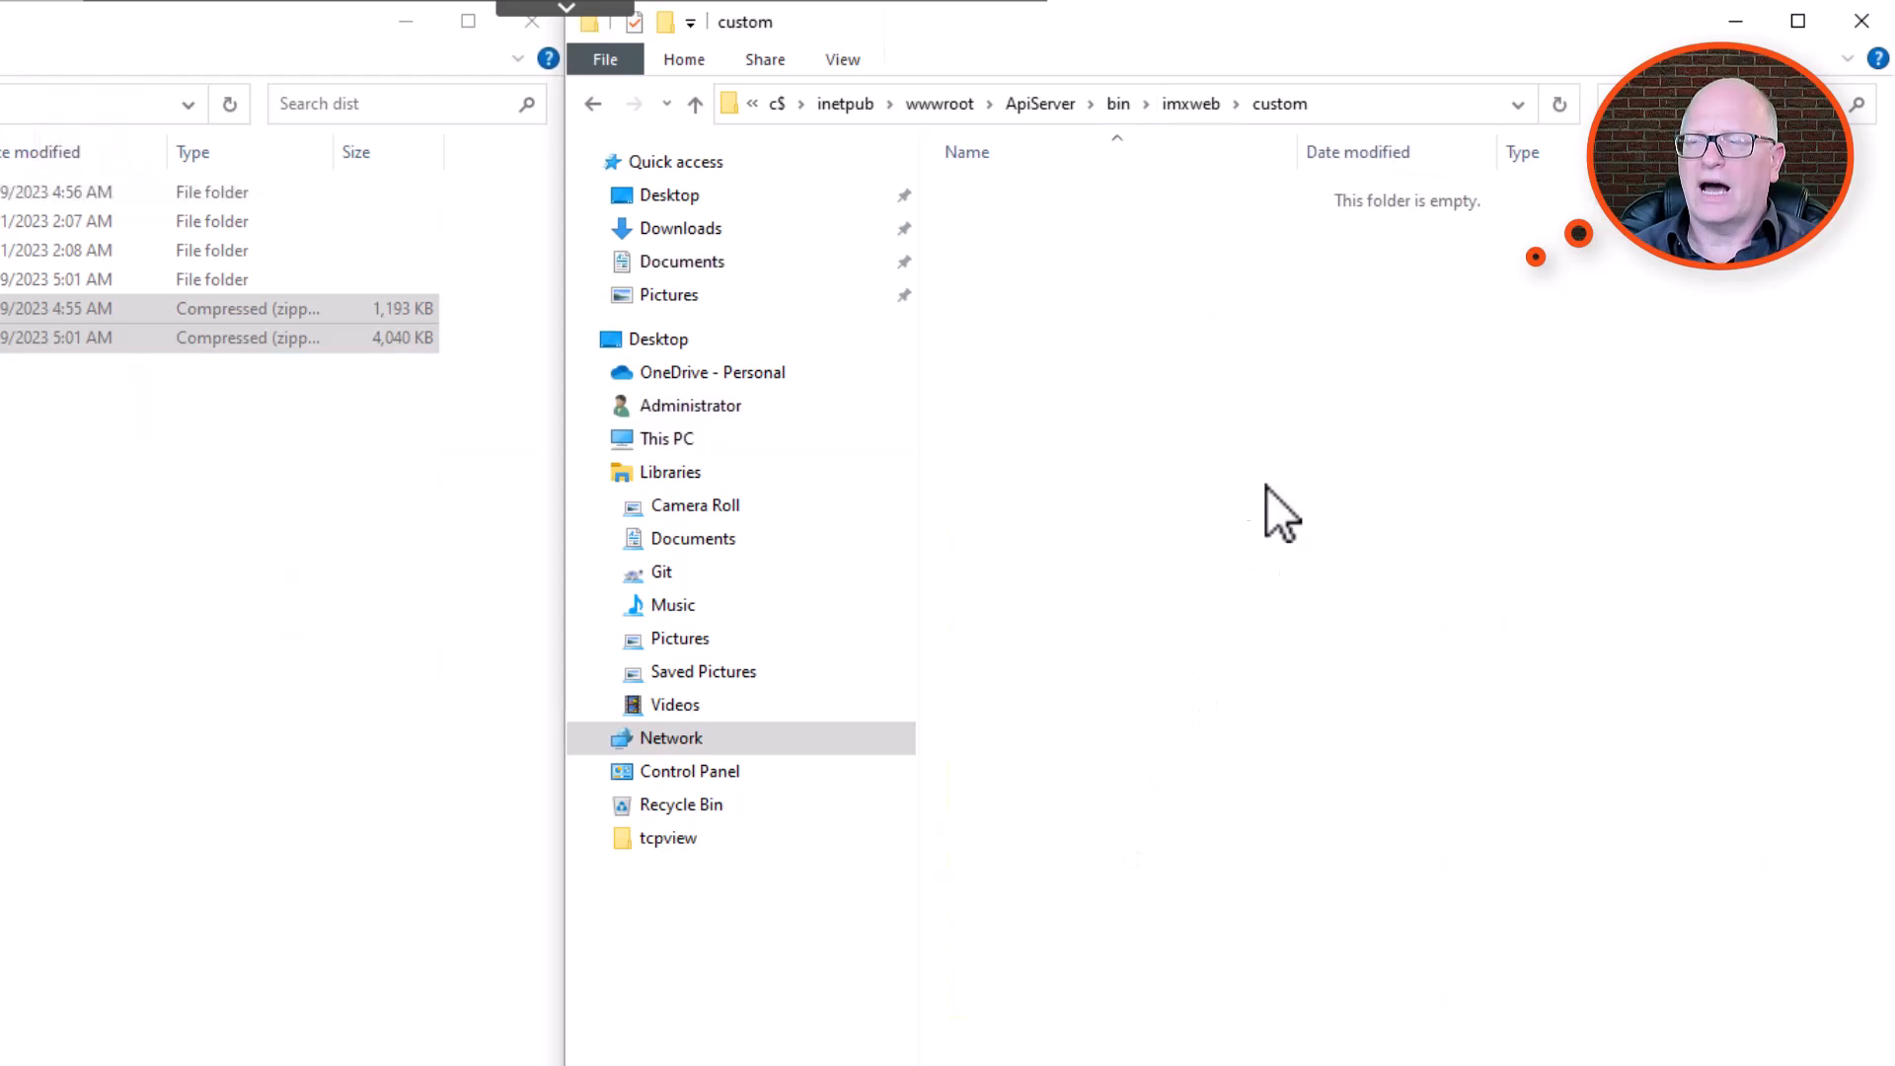
pyautogui.hotkey('ctrl', 'v')
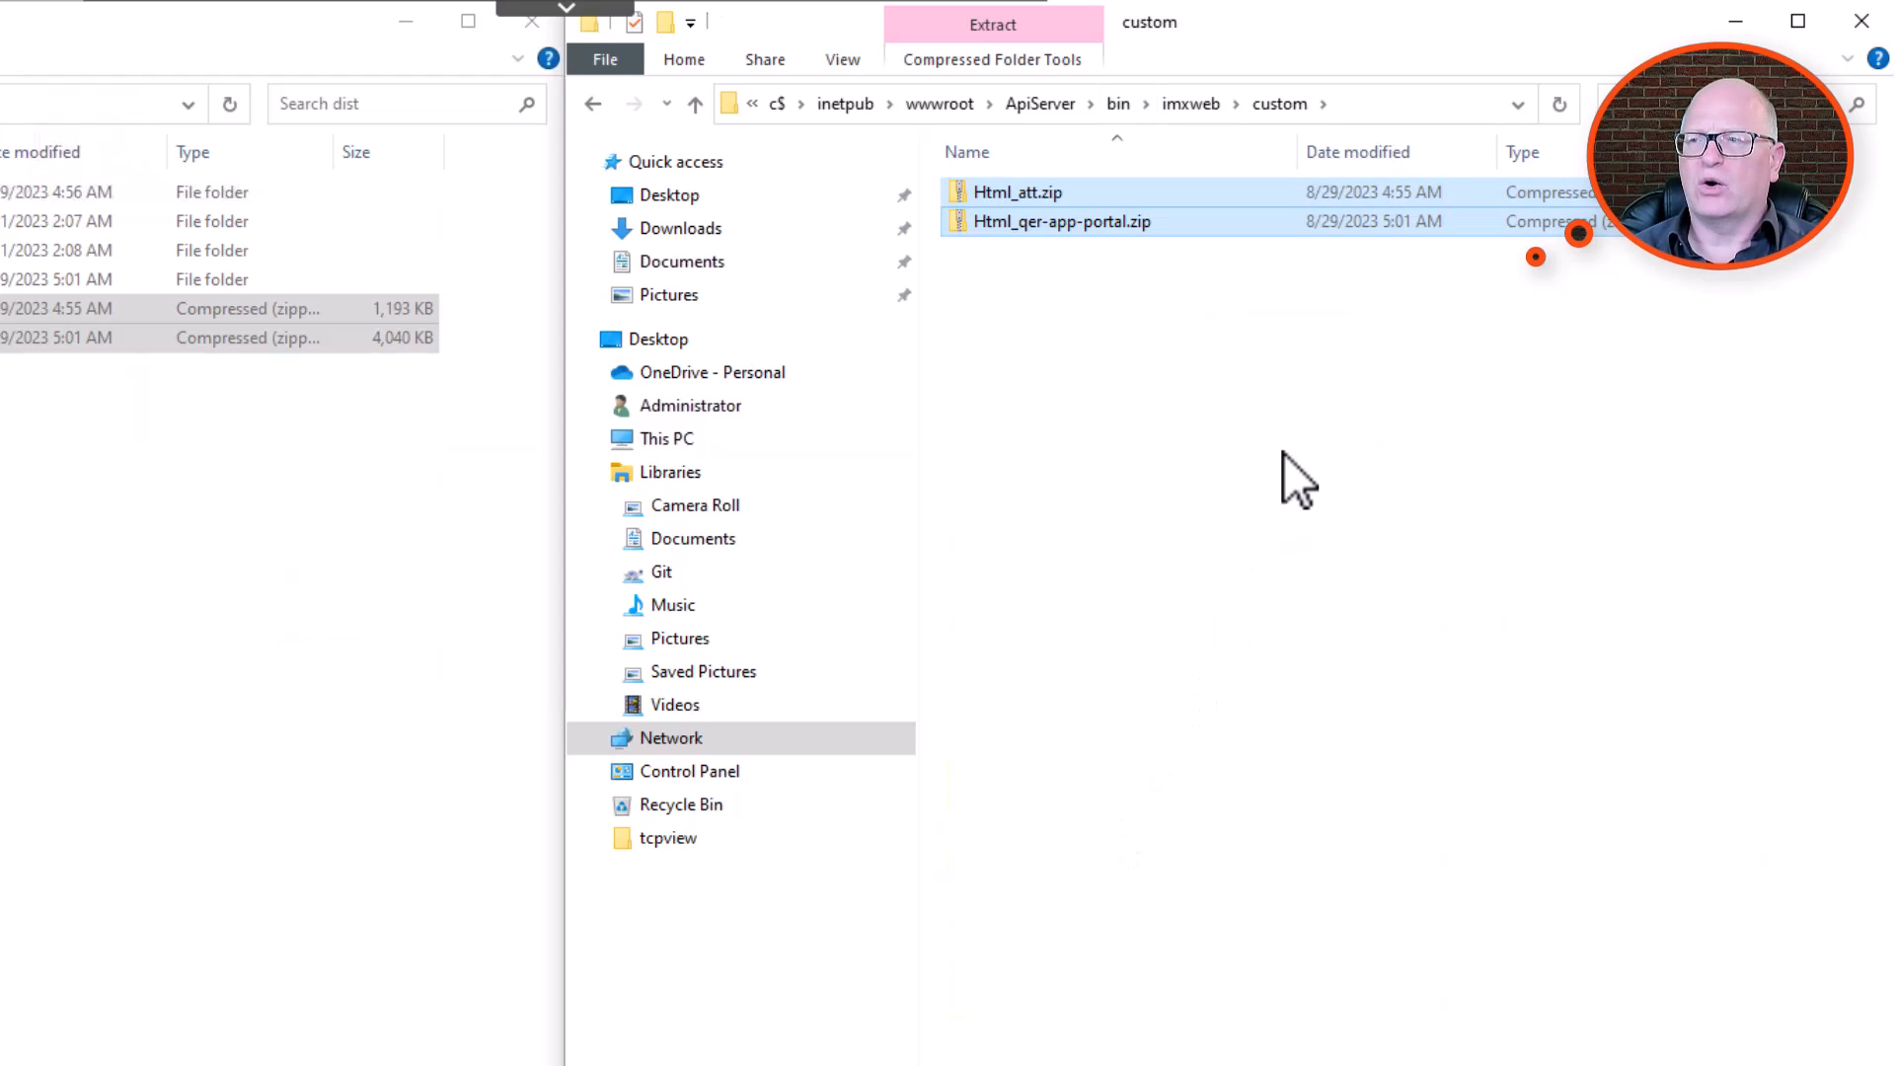
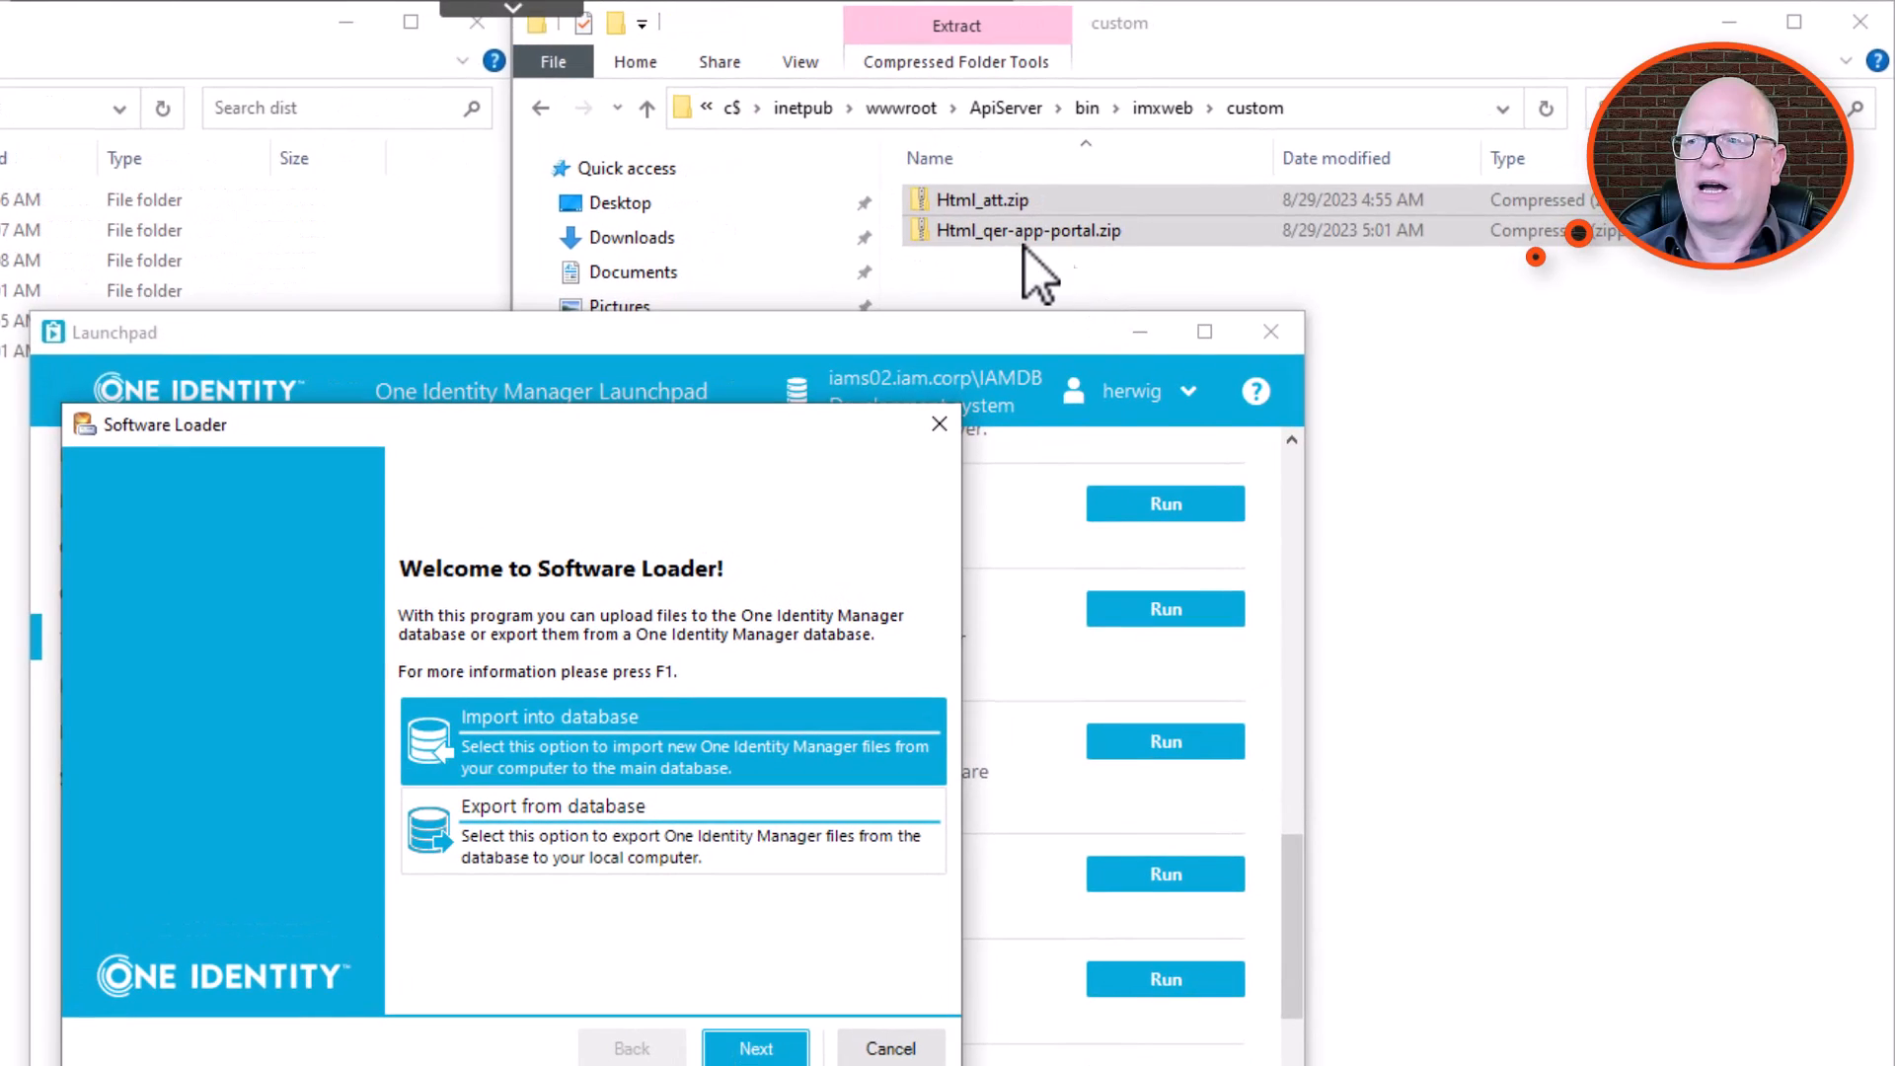
# Permanently delete Html_att.zip and Html_qer-app-portal.zip from the custom folder of the API server's imxweb directory.
pyautogui.click(1113, 209)
pyautogui.keyDown('ctrl'); pyautogui.click(1030, 199); pyautogui.keyUp('ctrl')
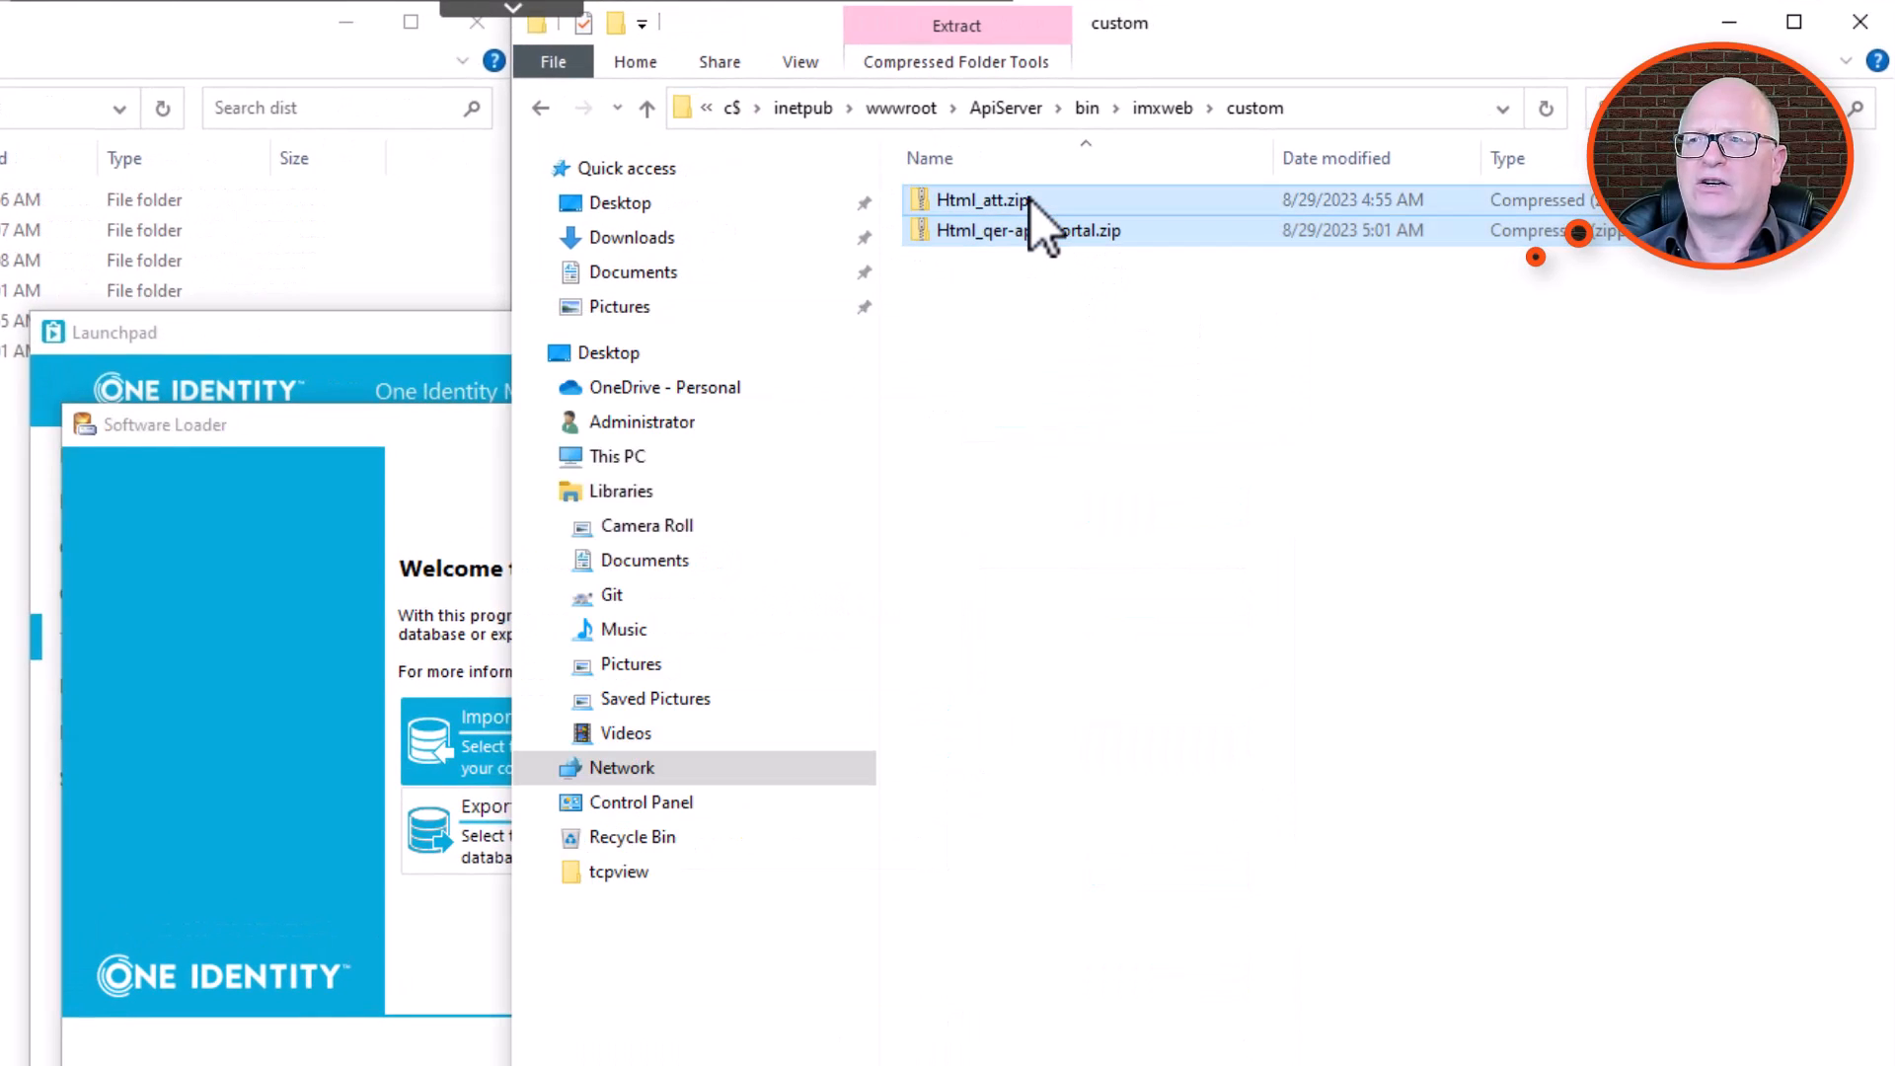
pyautogui.hotkey('shift', 'Delete')
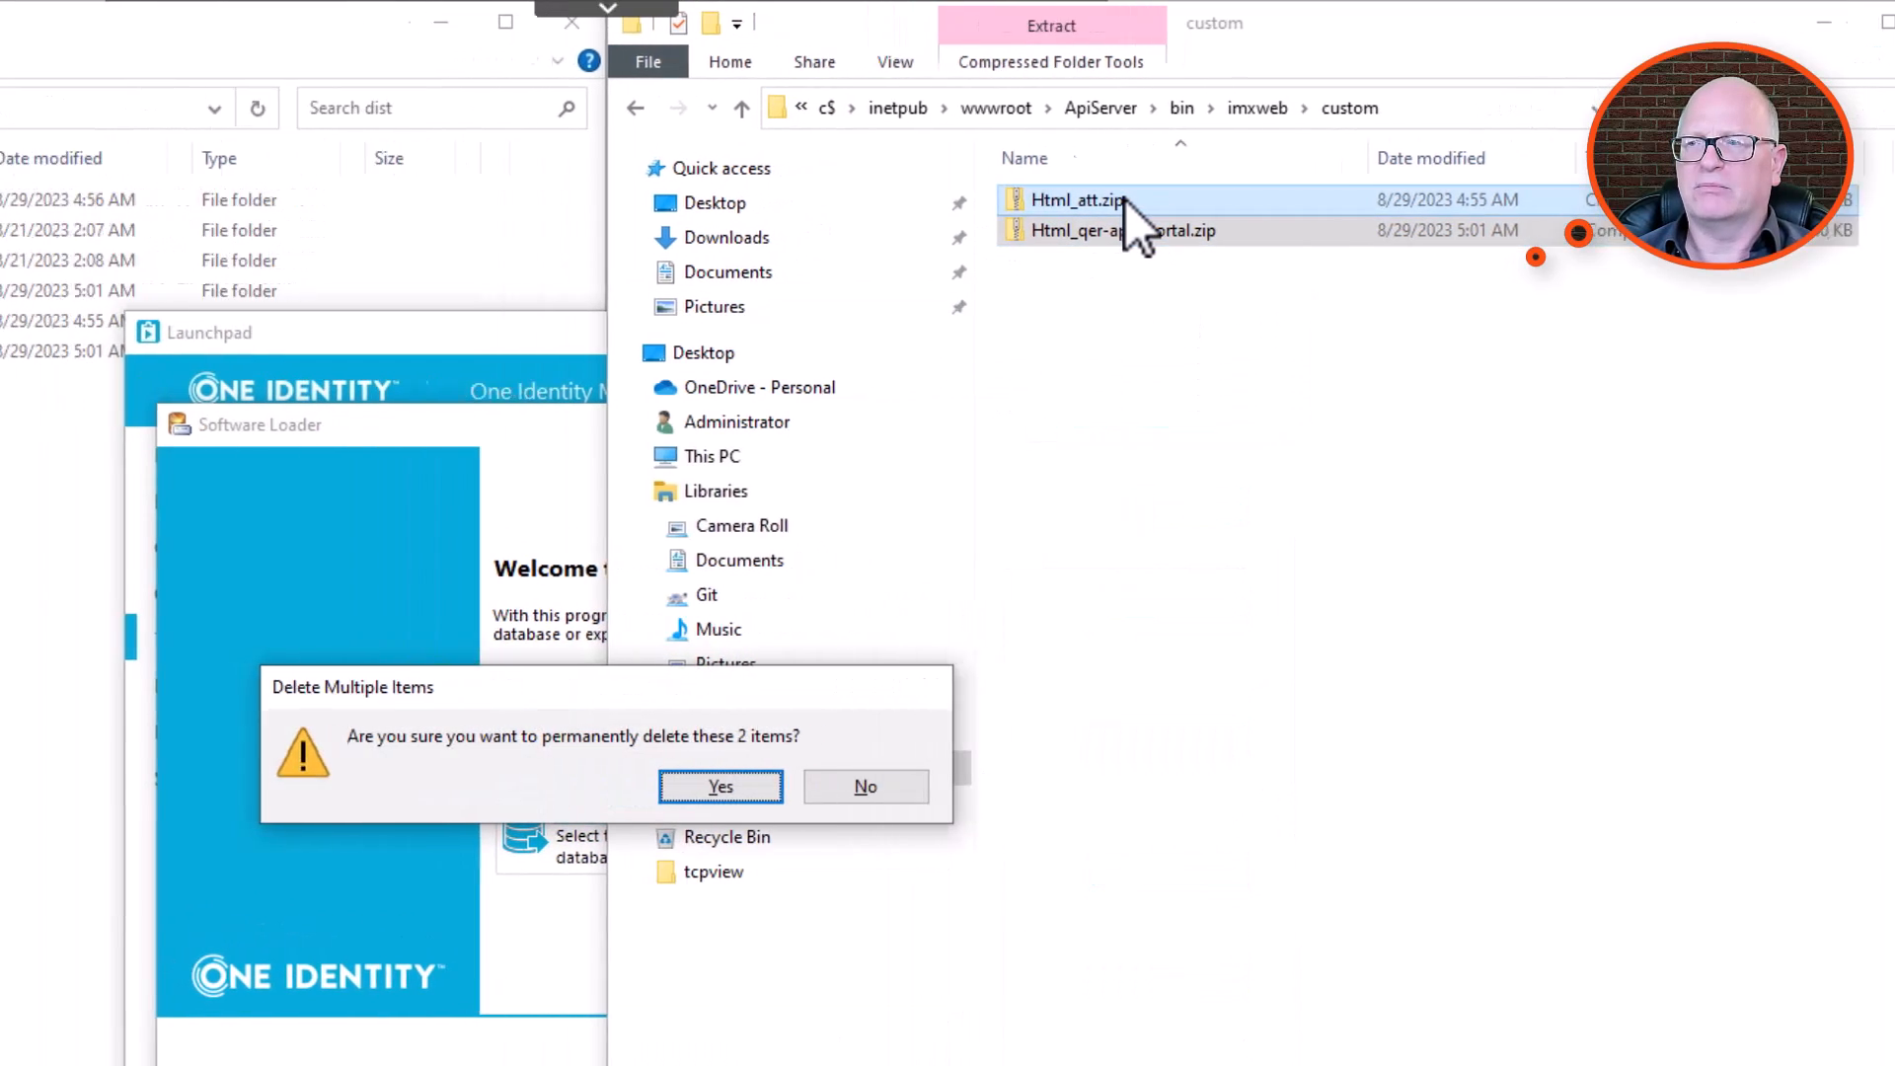
pyautogui.press('Return')
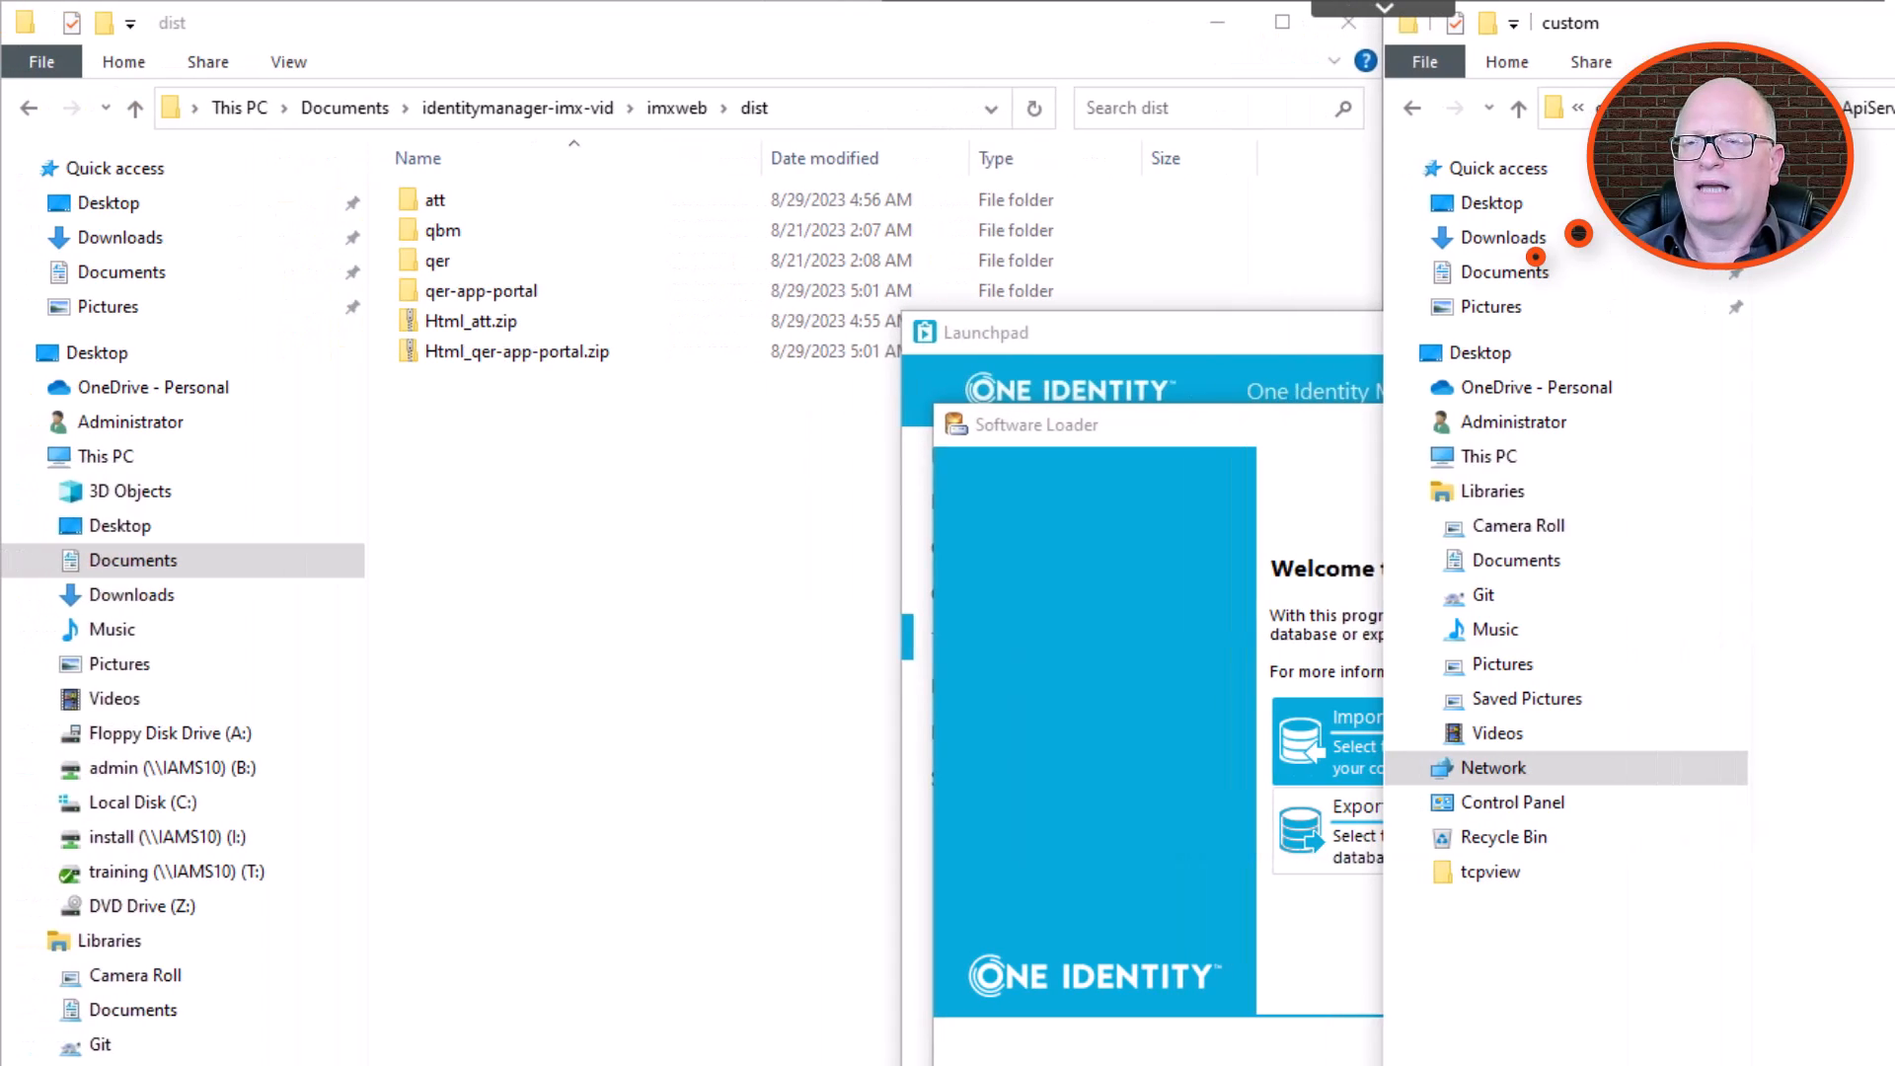
# Copy Html_att.zip and Html_qer-app-portal.zip from dist into .autodeploy\bin\imxweb\custom inside identitymanager-imx-vid.
pyautogui.click(498, 323)
pyautogui.keyDown('ctrl'); pyautogui.click(485, 364); pyautogui.keyUp('ctrl')
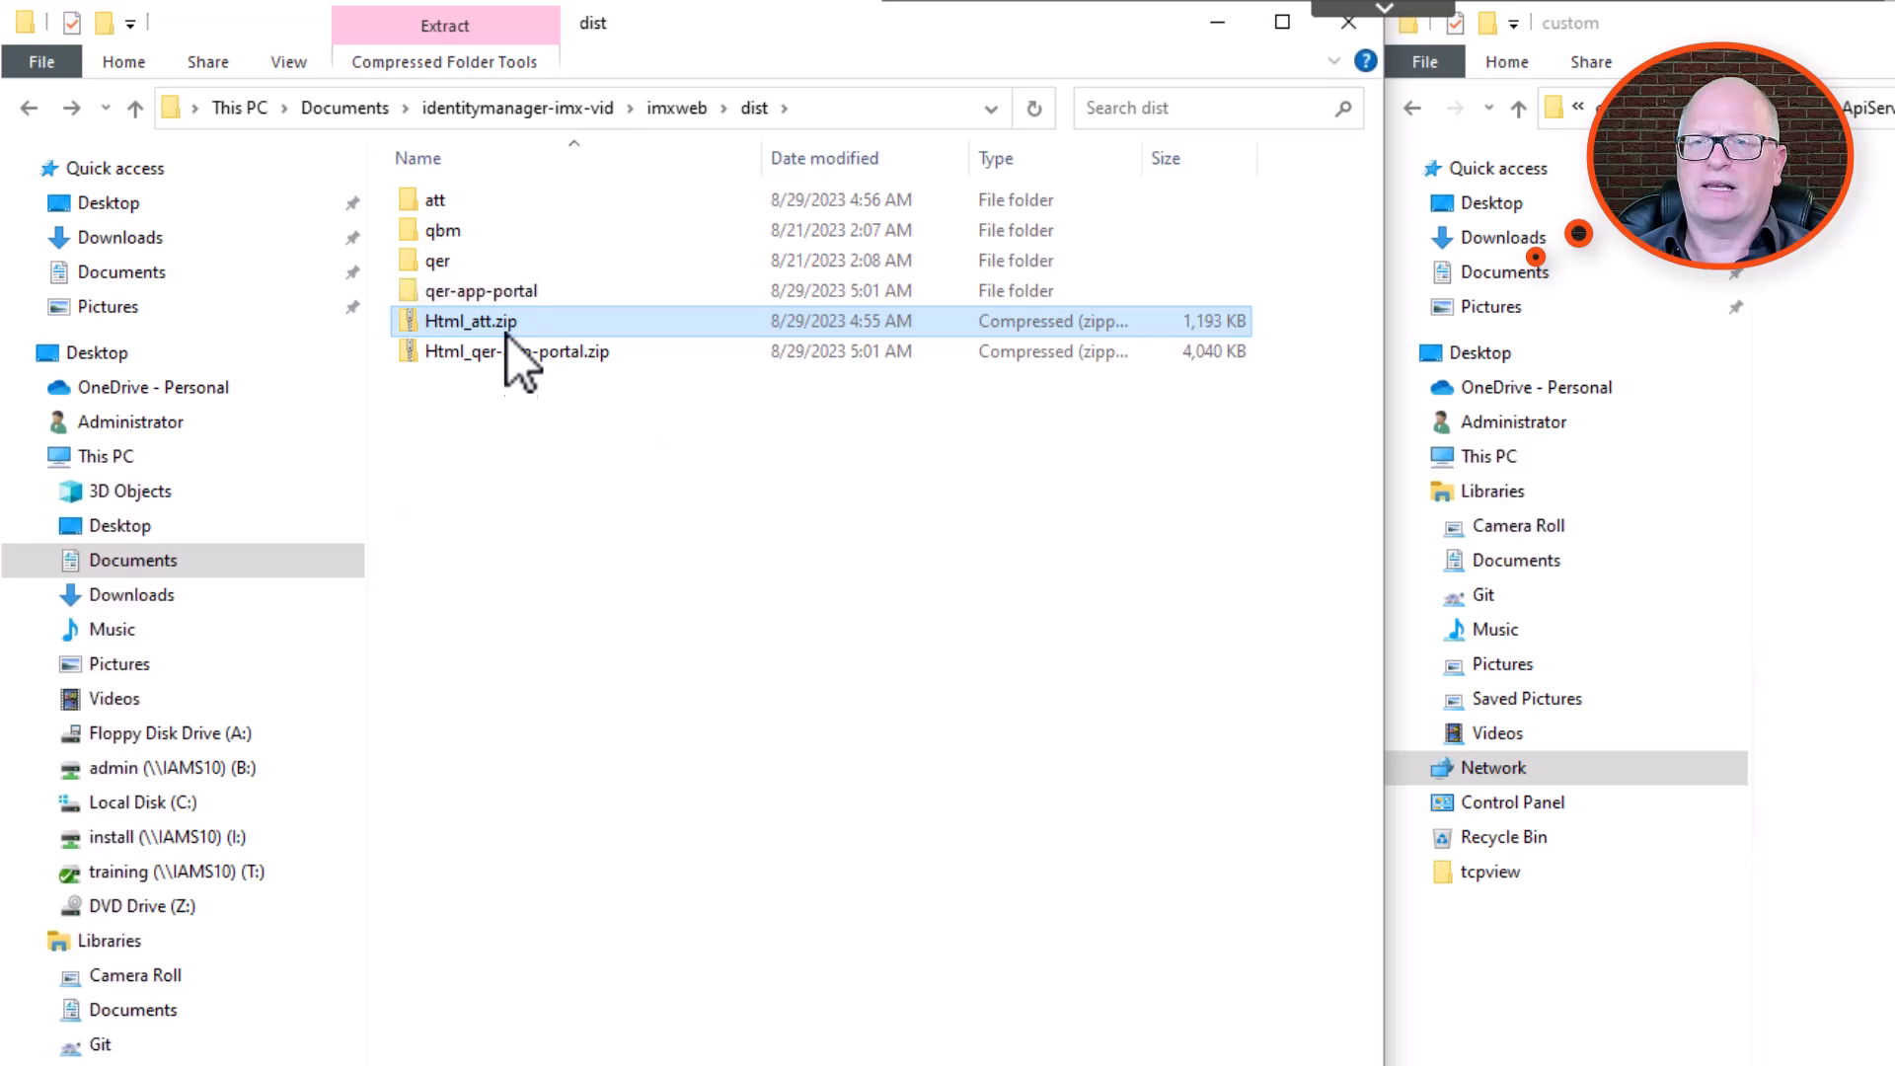
pyautogui.keyDown('ctrl'); pyautogui.click(492, 353); pyautogui.keyUp('ctrl')
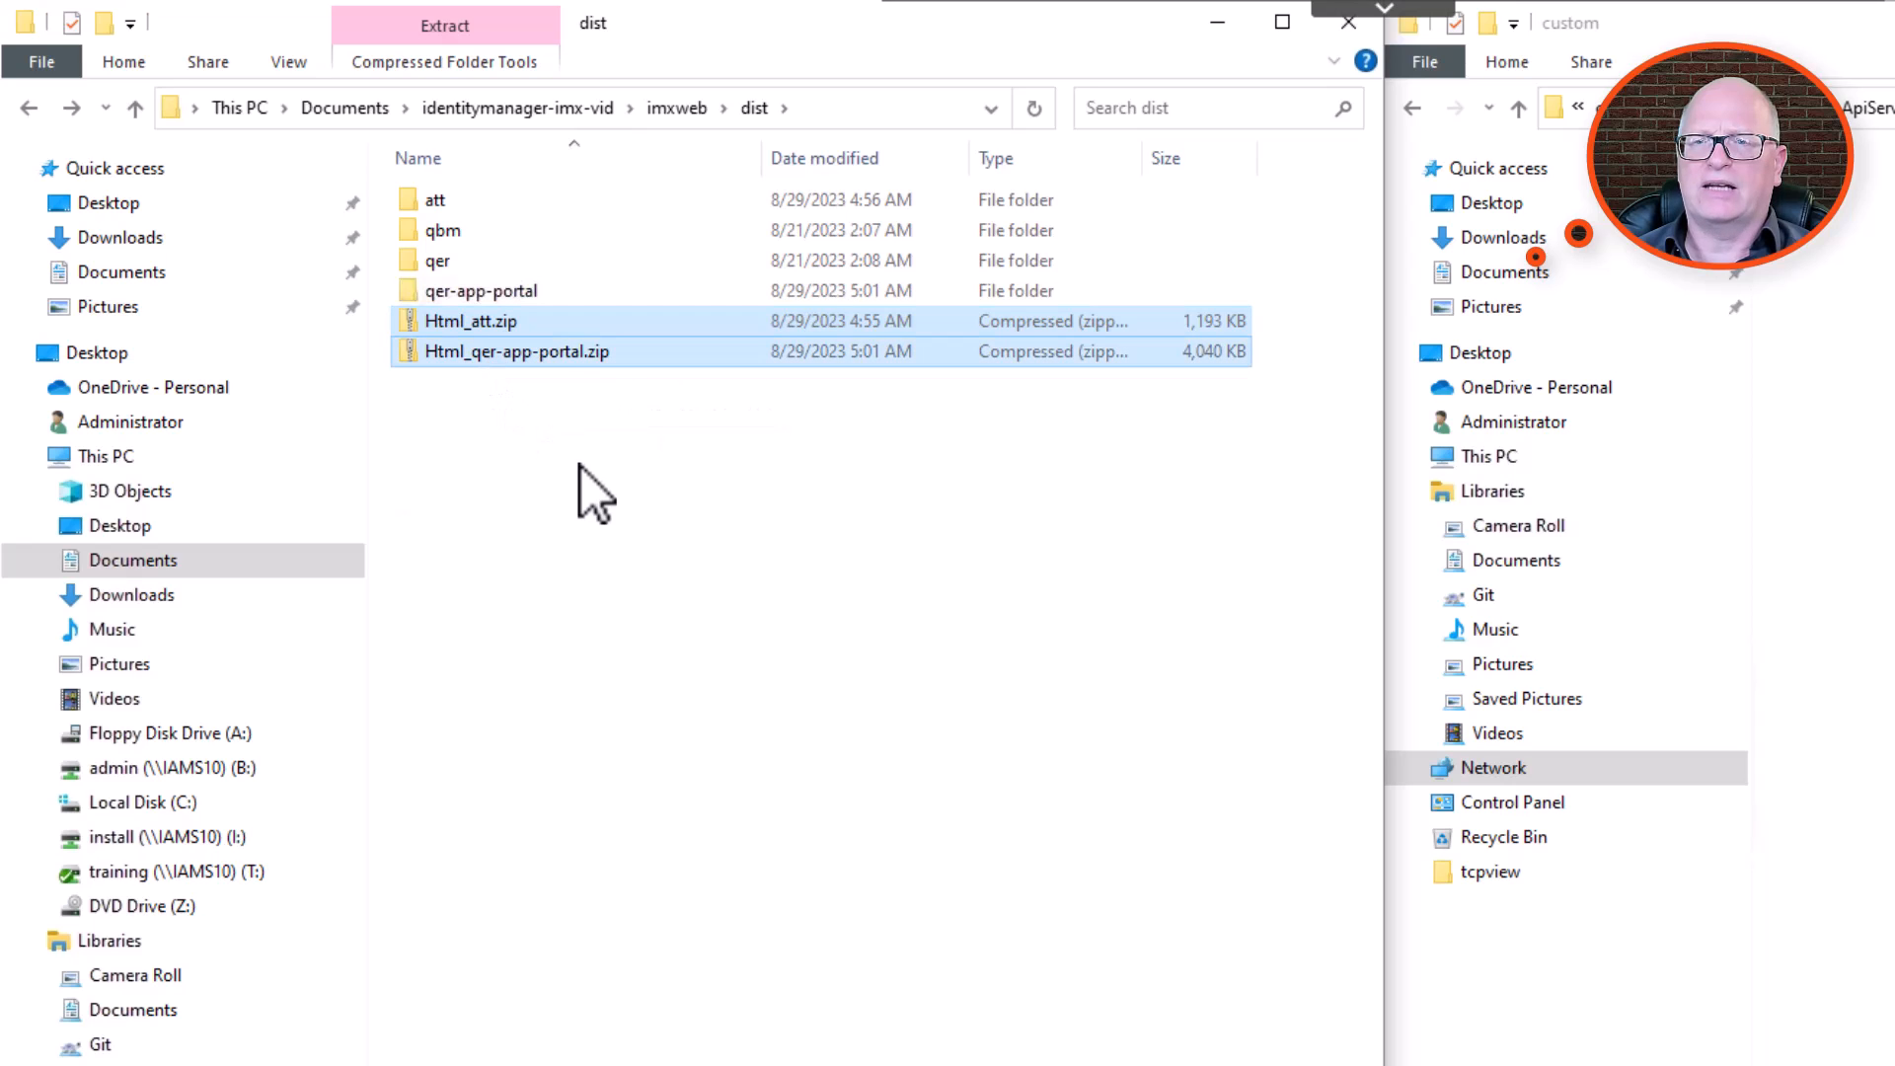
pyautogui.rightClick(558, 357)
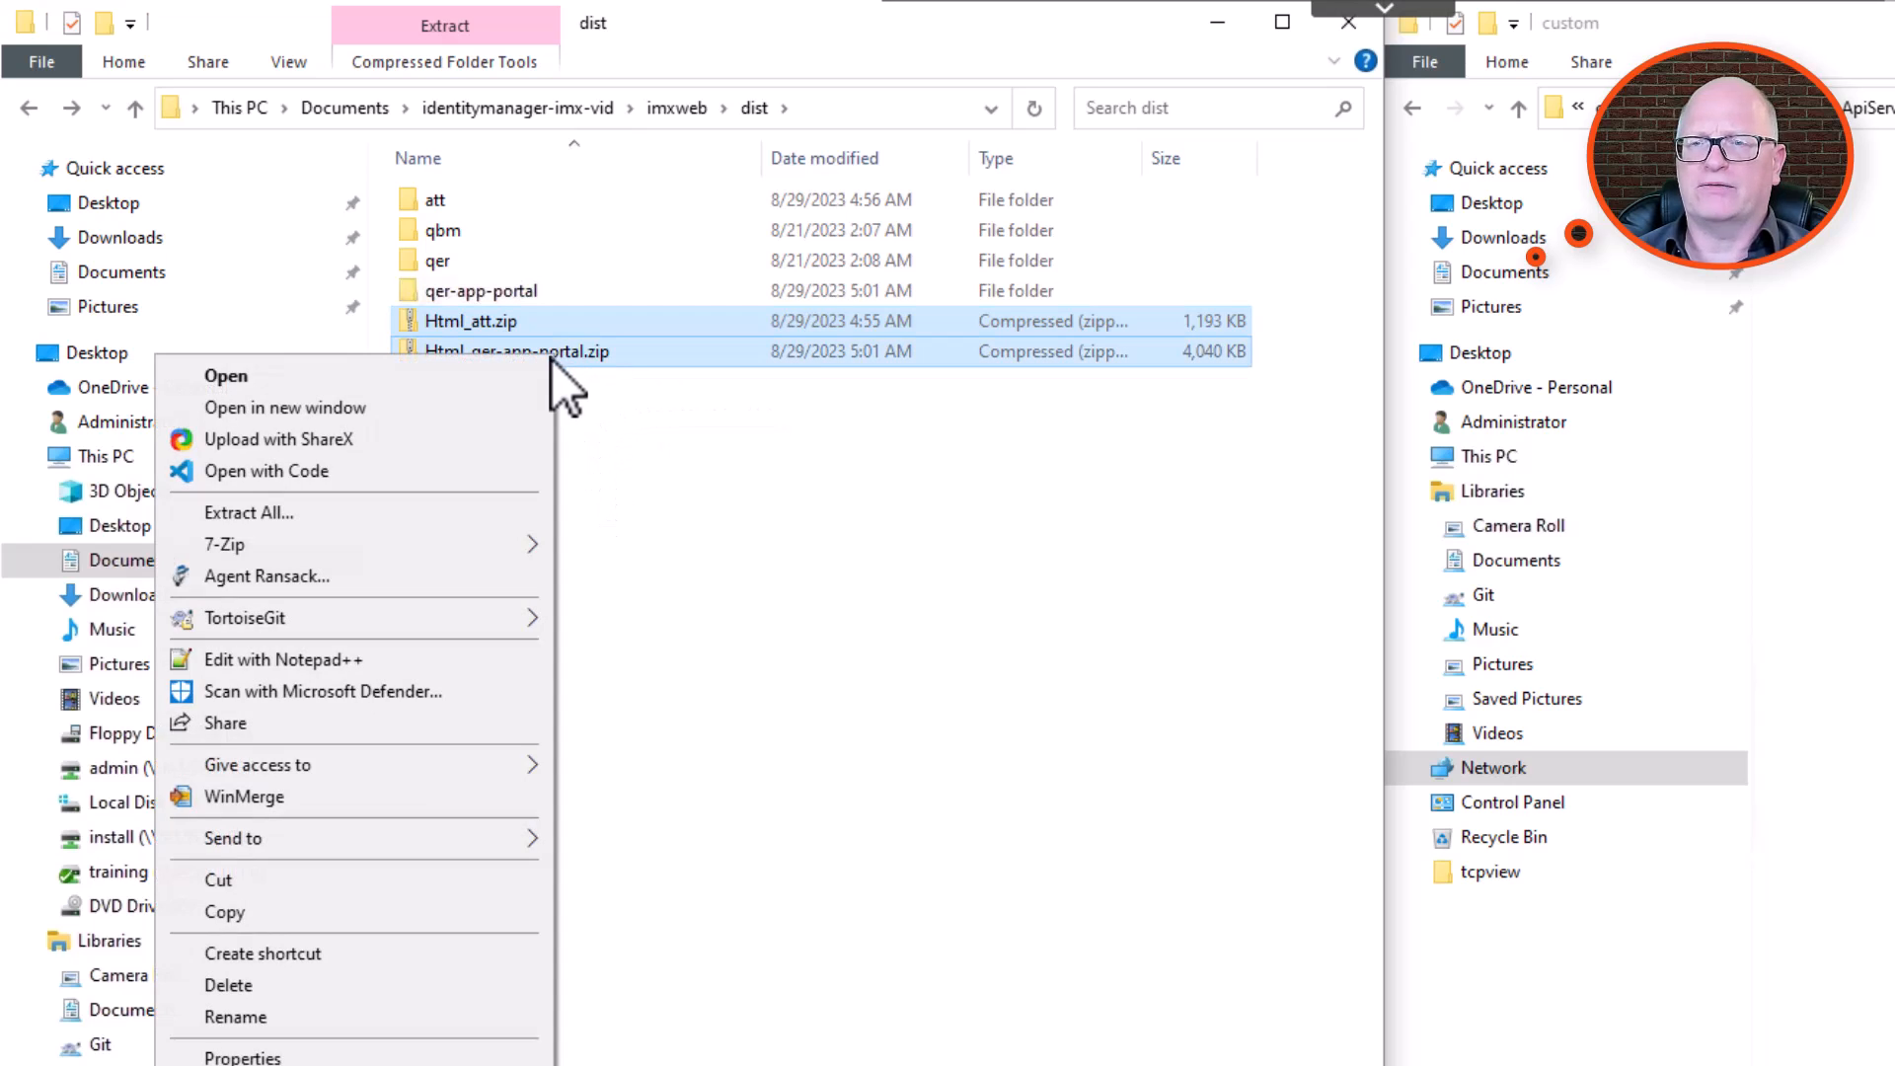
pyautogui.click(353, 908)
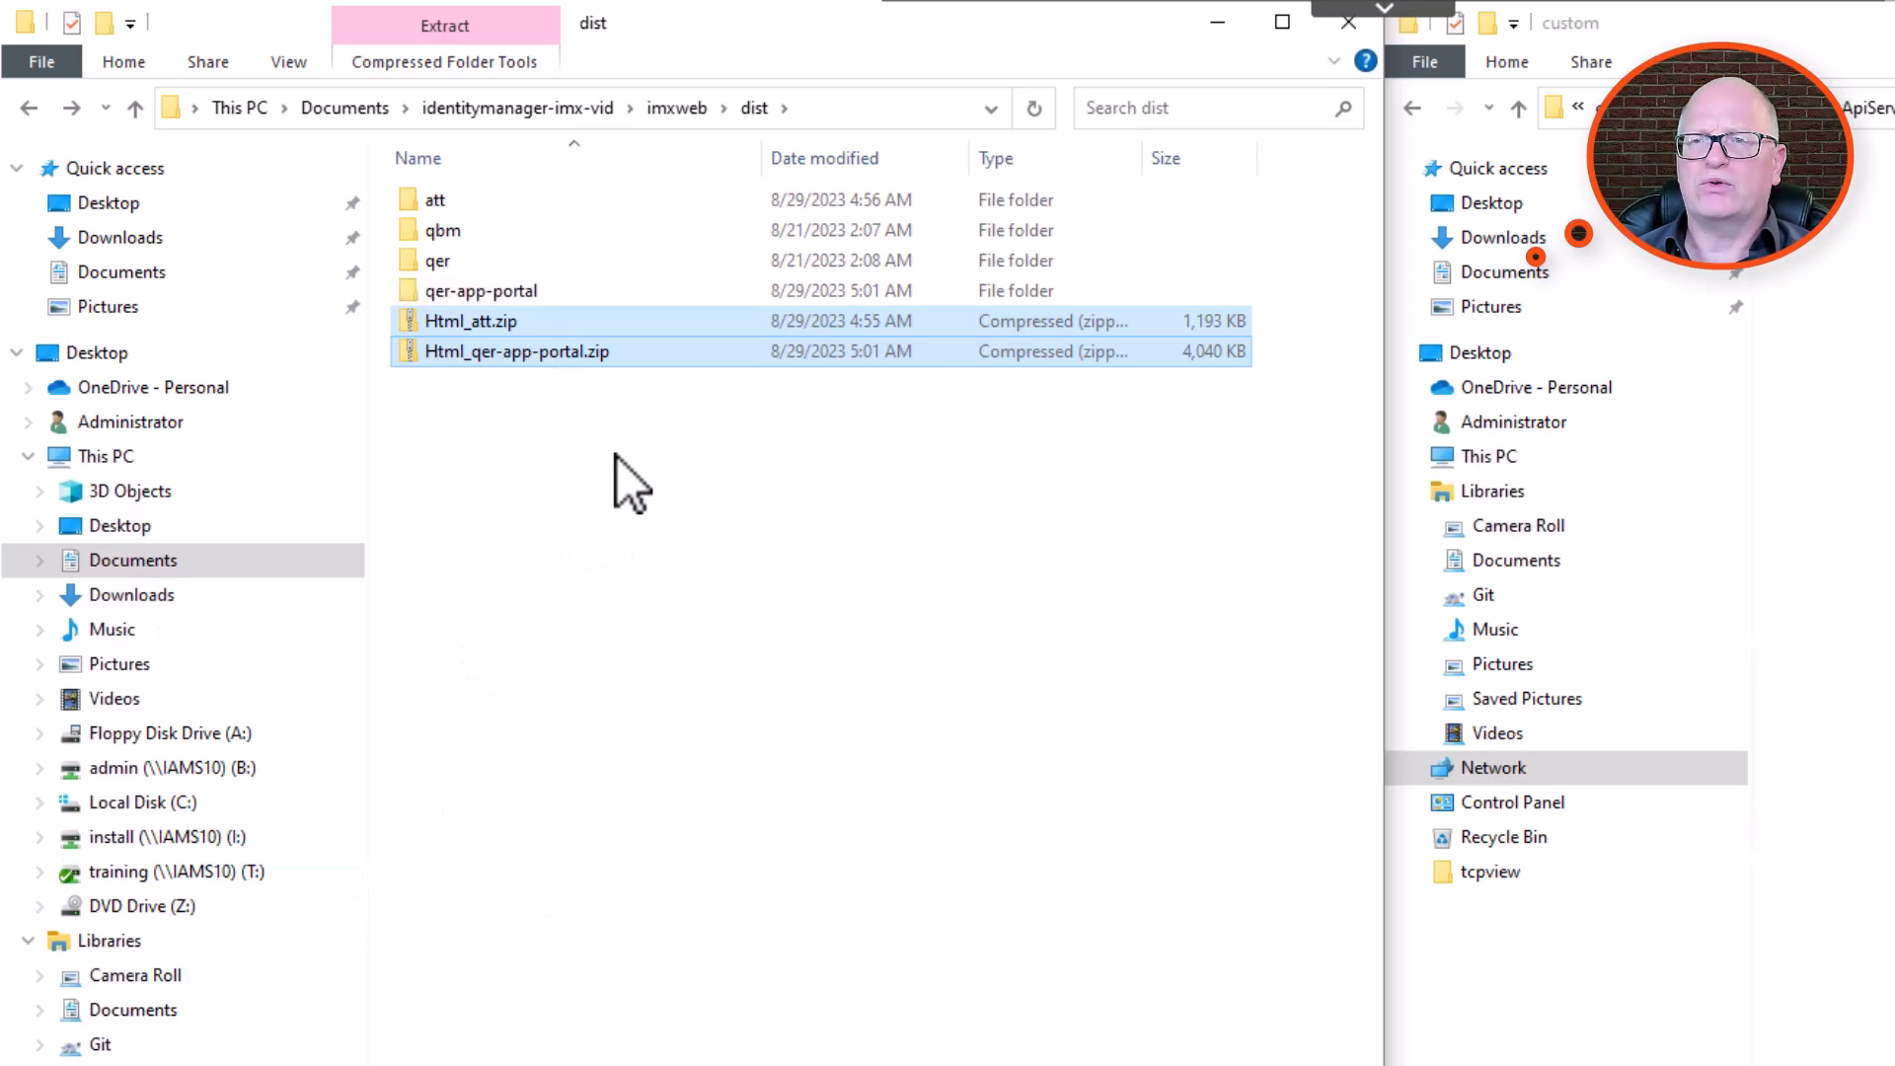
pyautogui.click(459, 116)
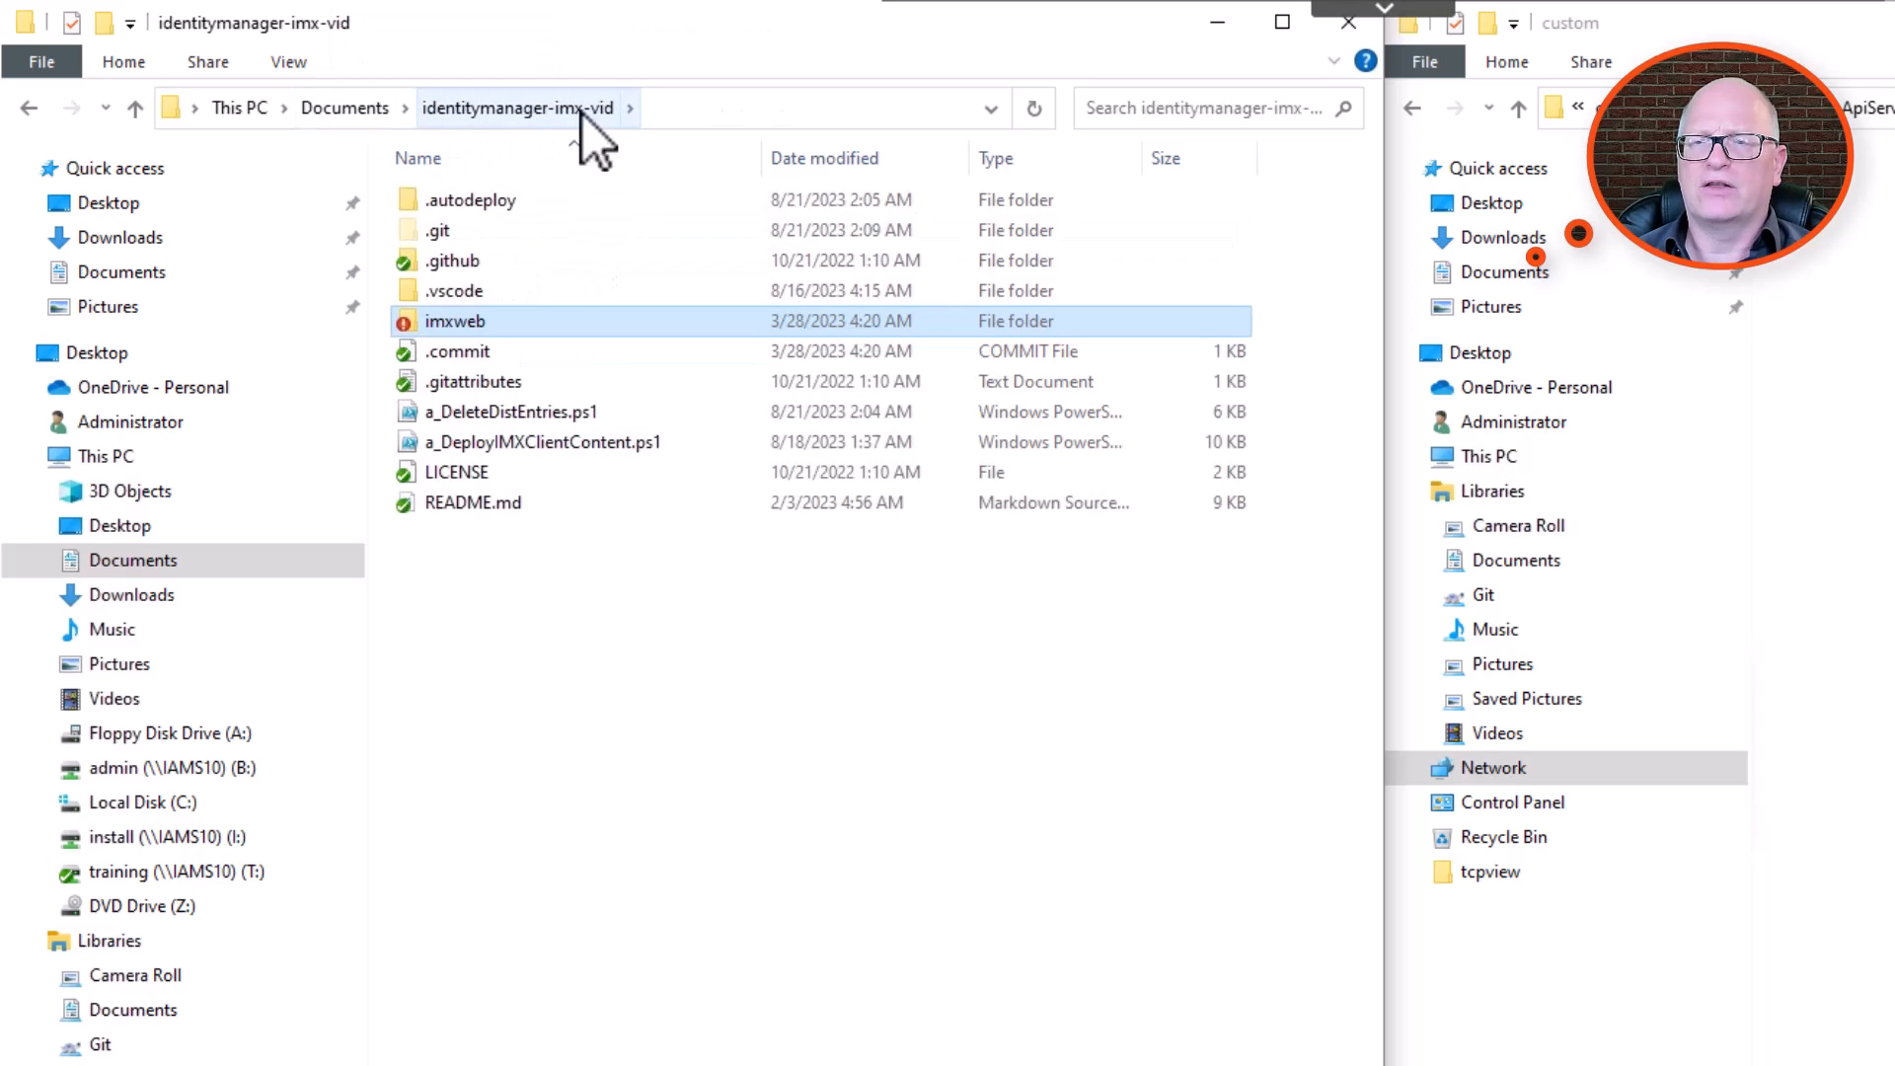
pyautogui.doubleClick(478, 201)
pyautogui.doubleClick(442, 204)
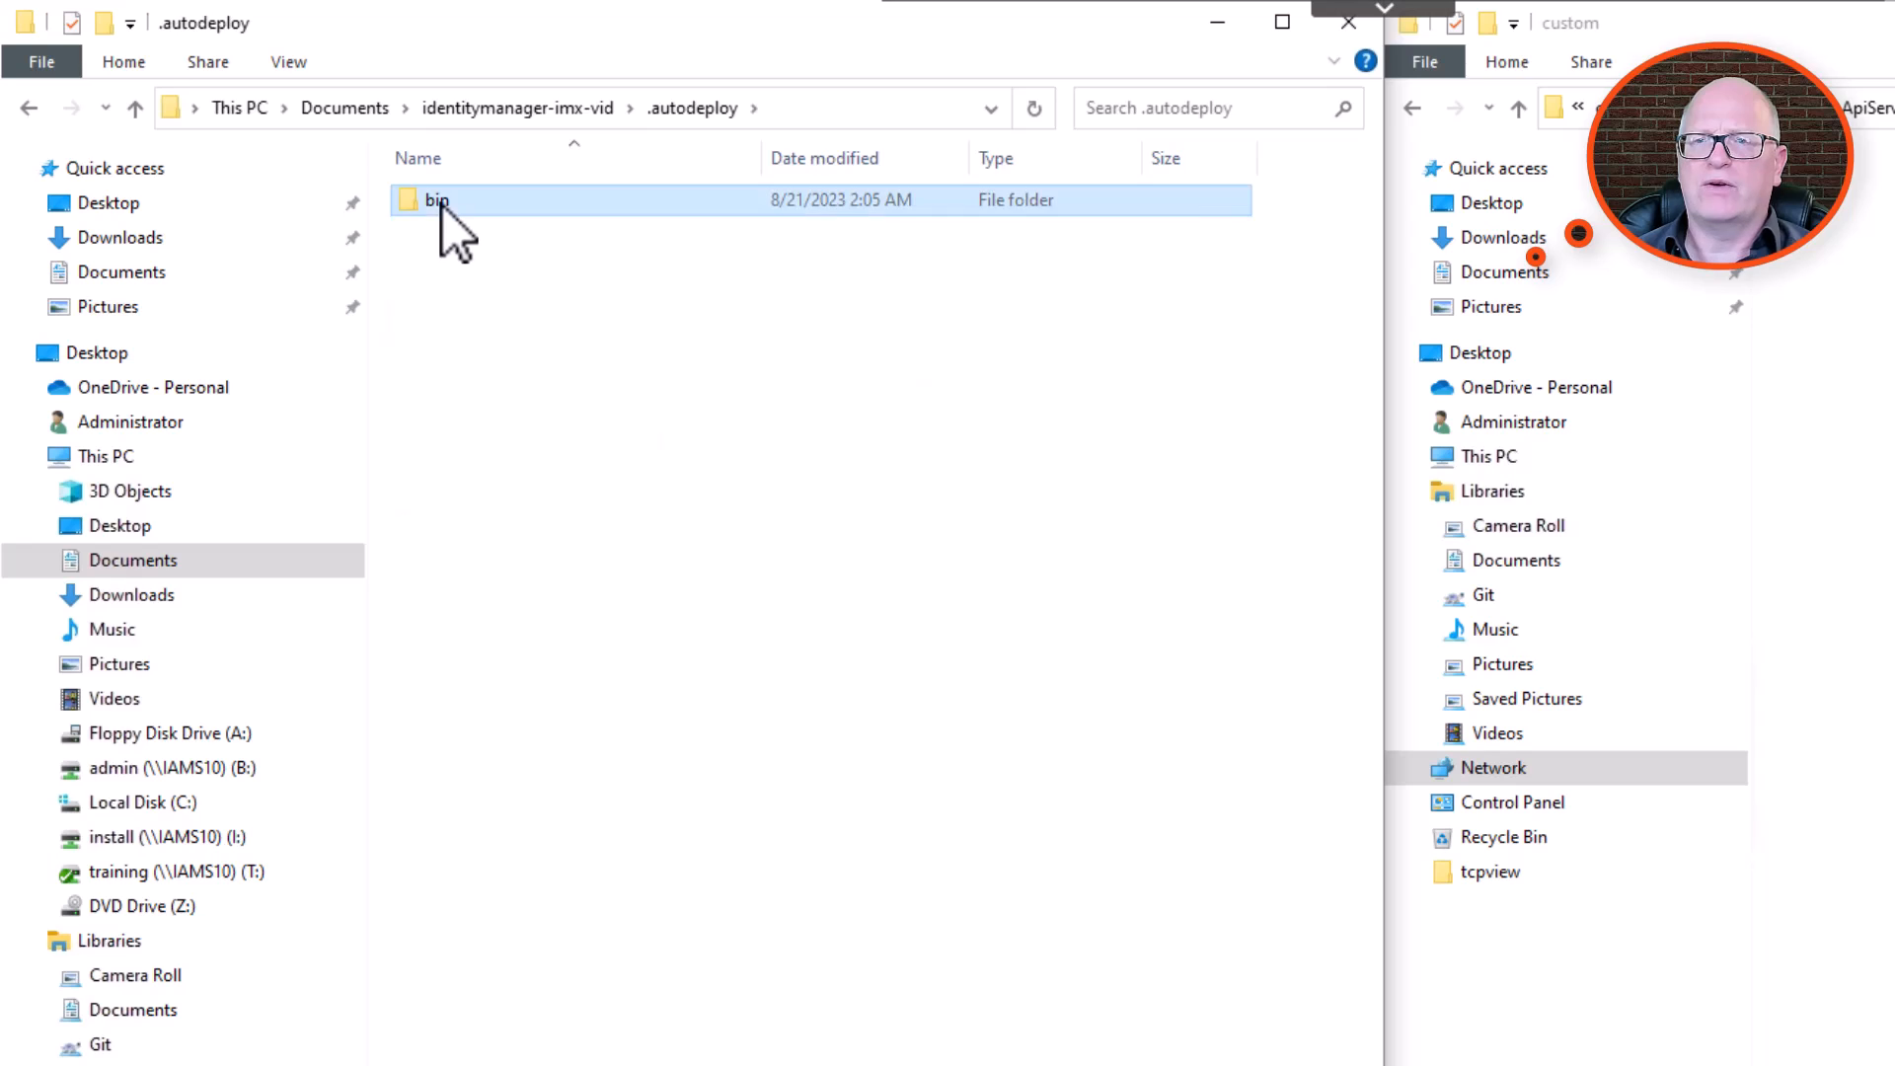
pyautogui.doubleClick(490, 213)
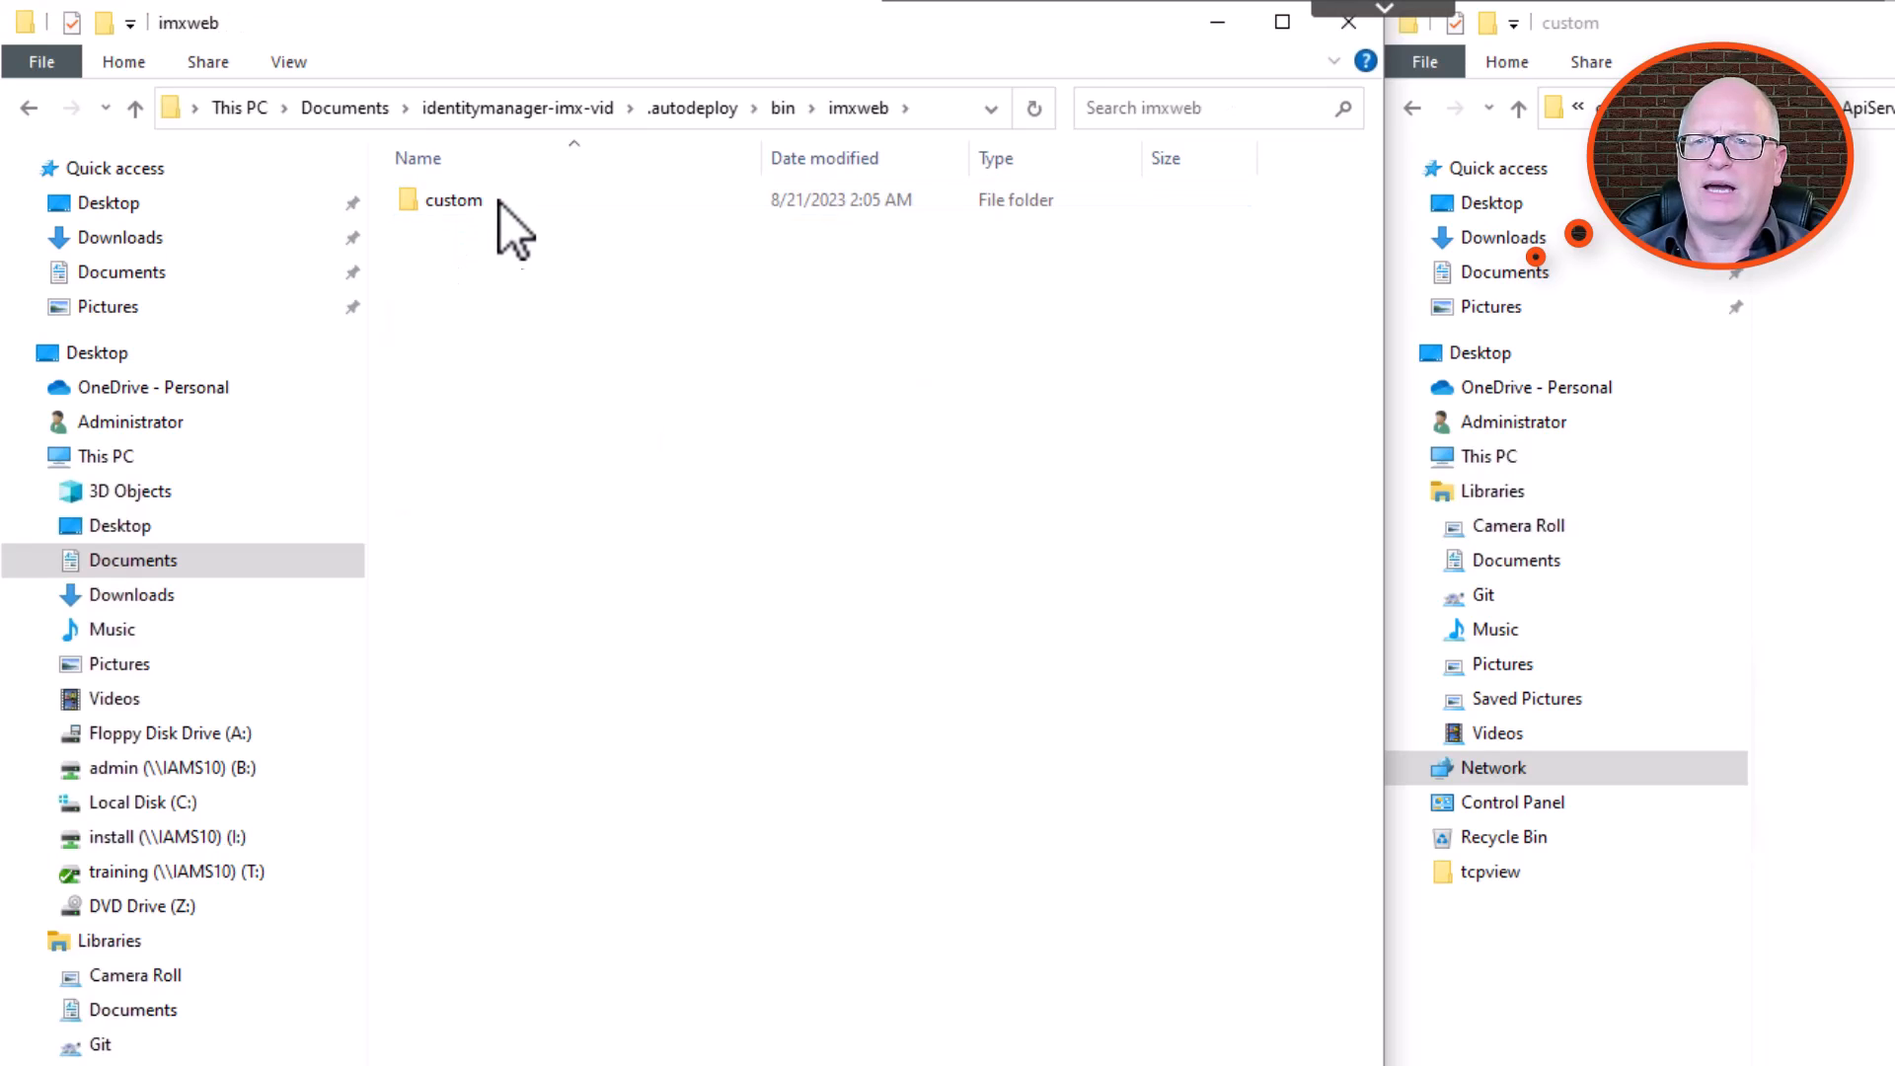
pyautogui.doubleClick(500, 200)
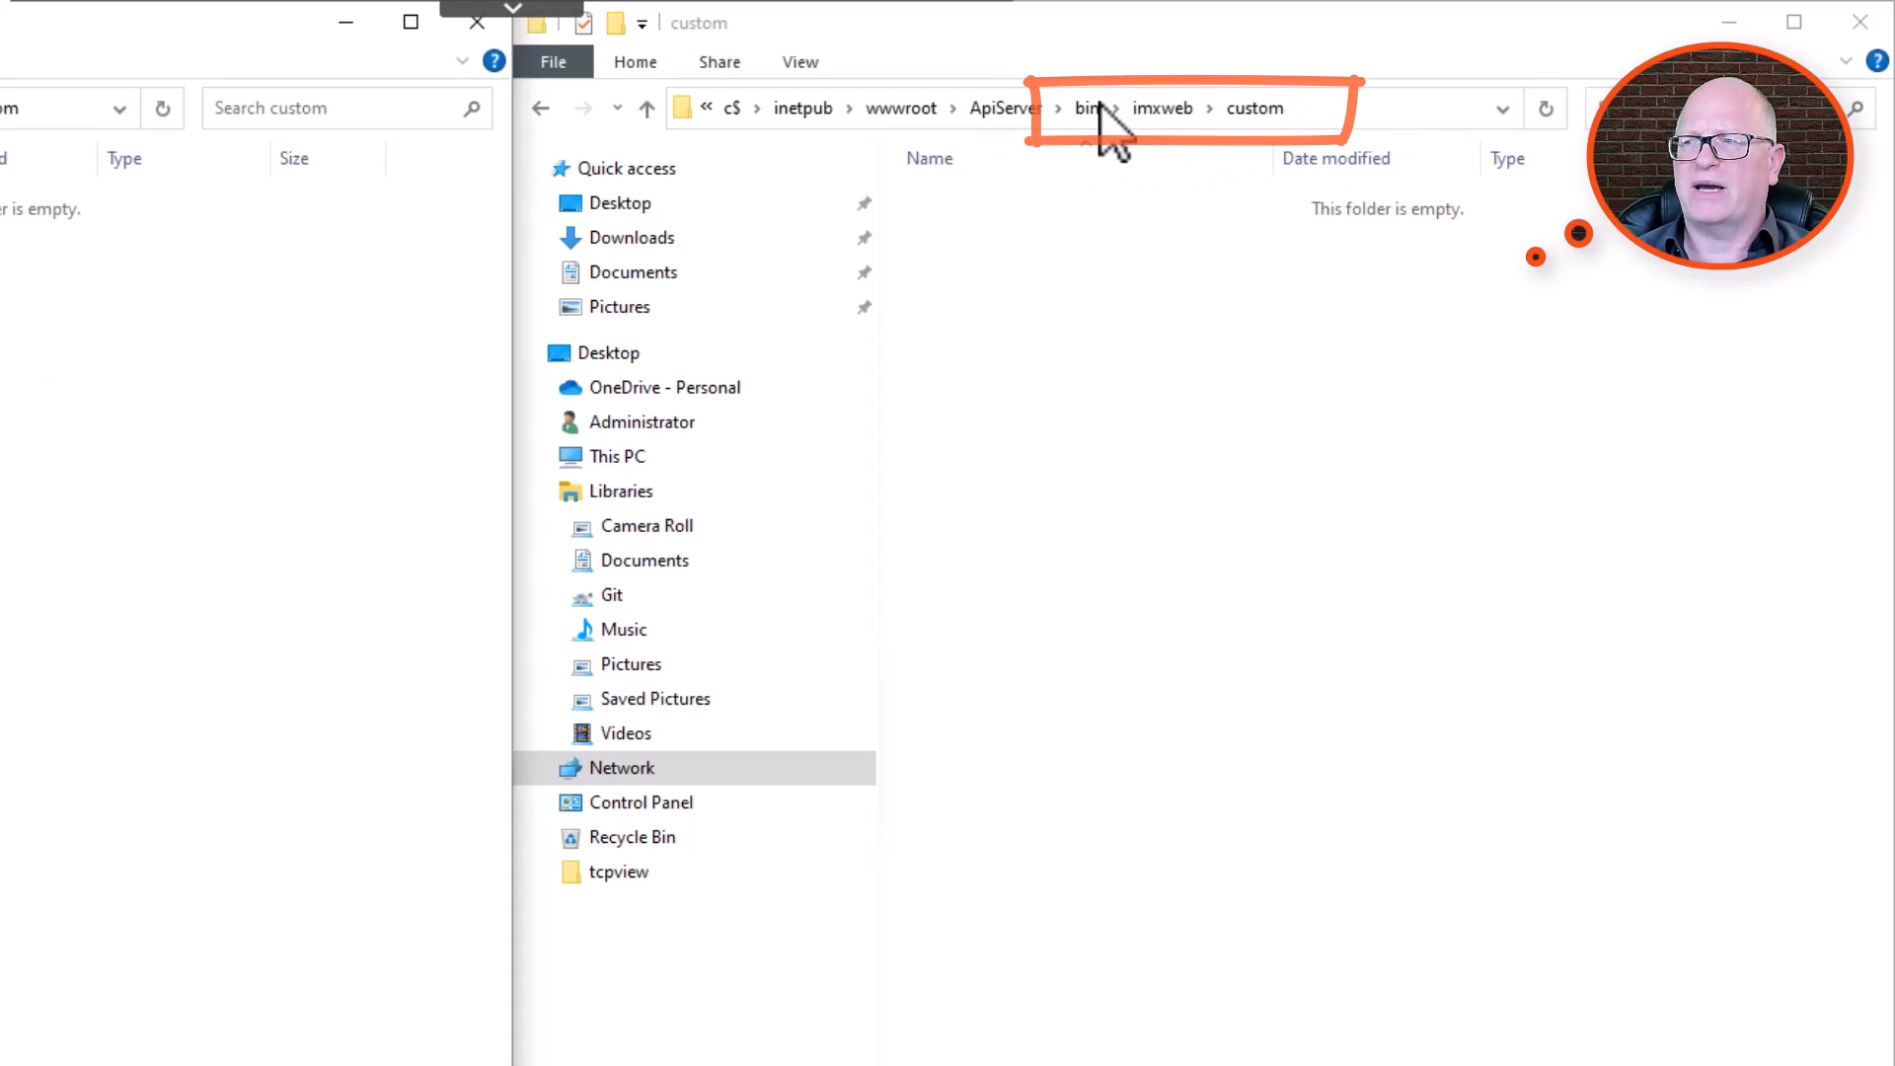
pyautogui.rightClick(608, 381)
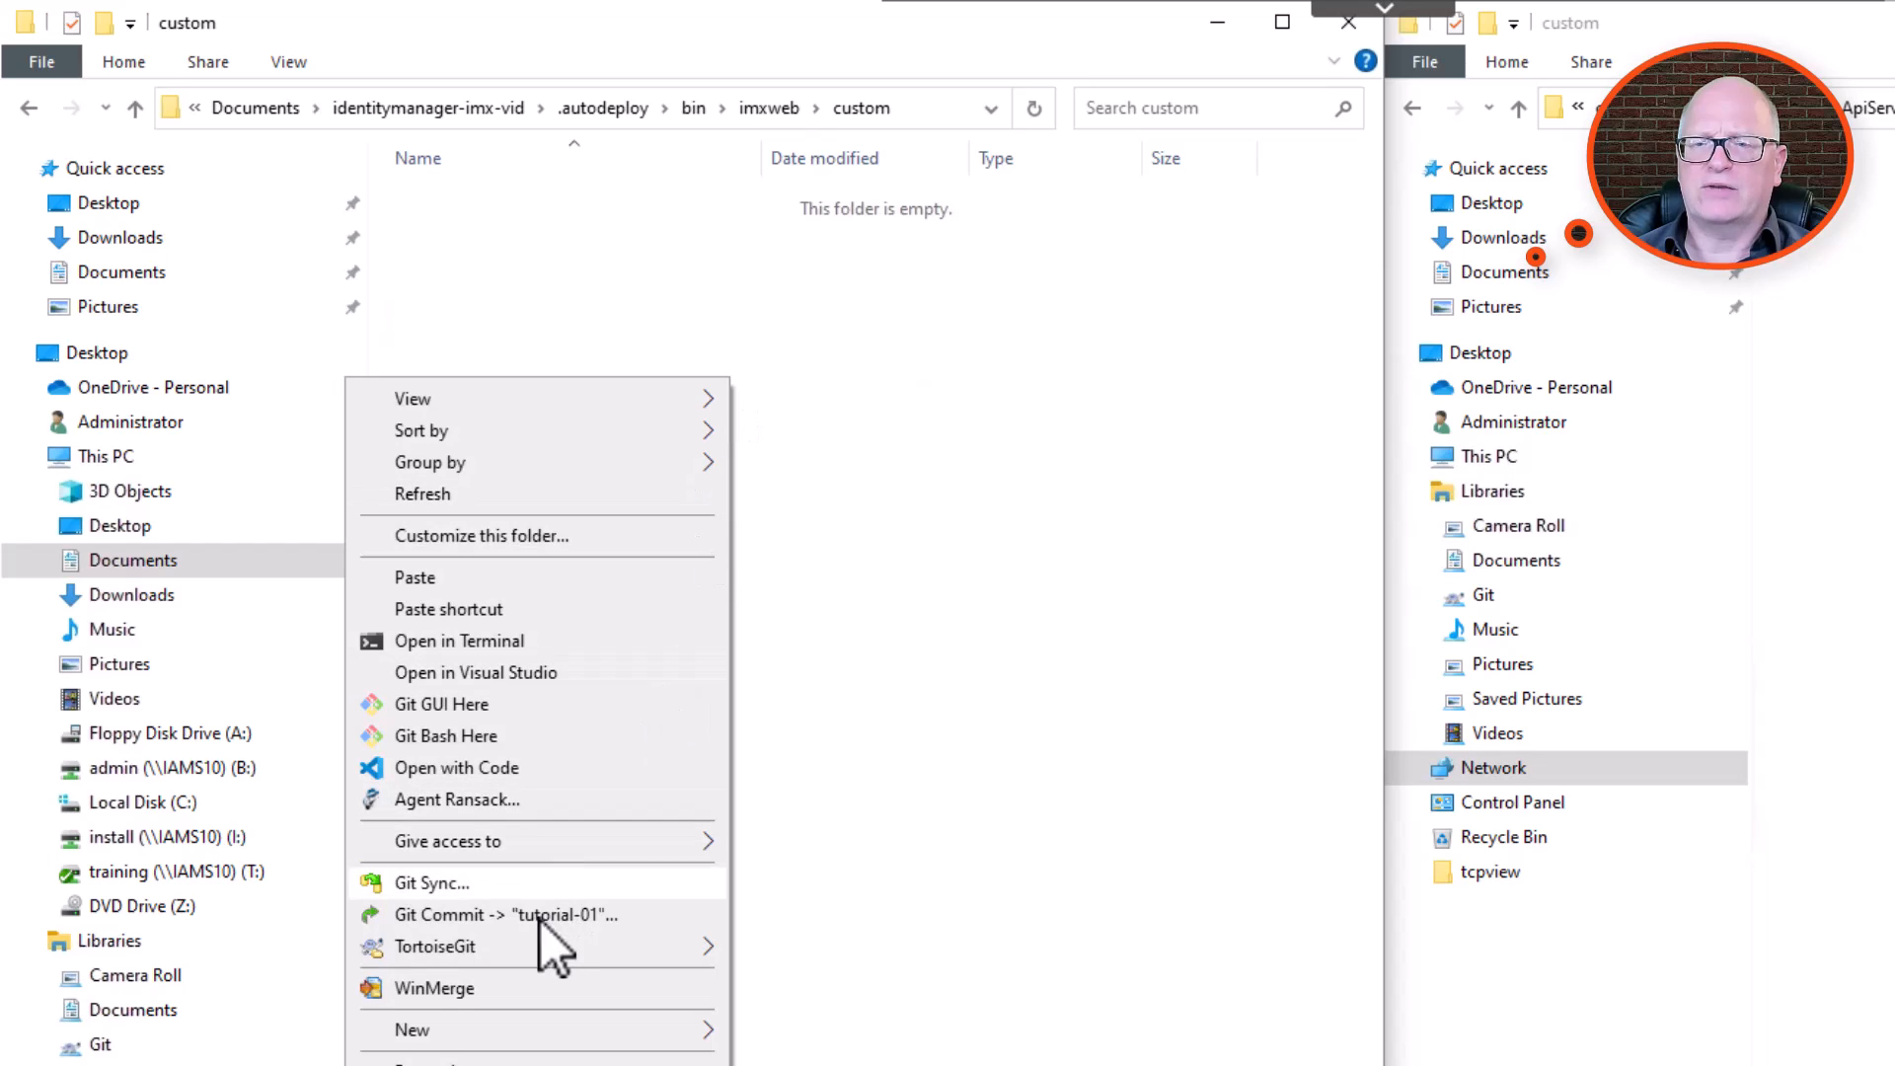
pyautogui.click(505, 577)
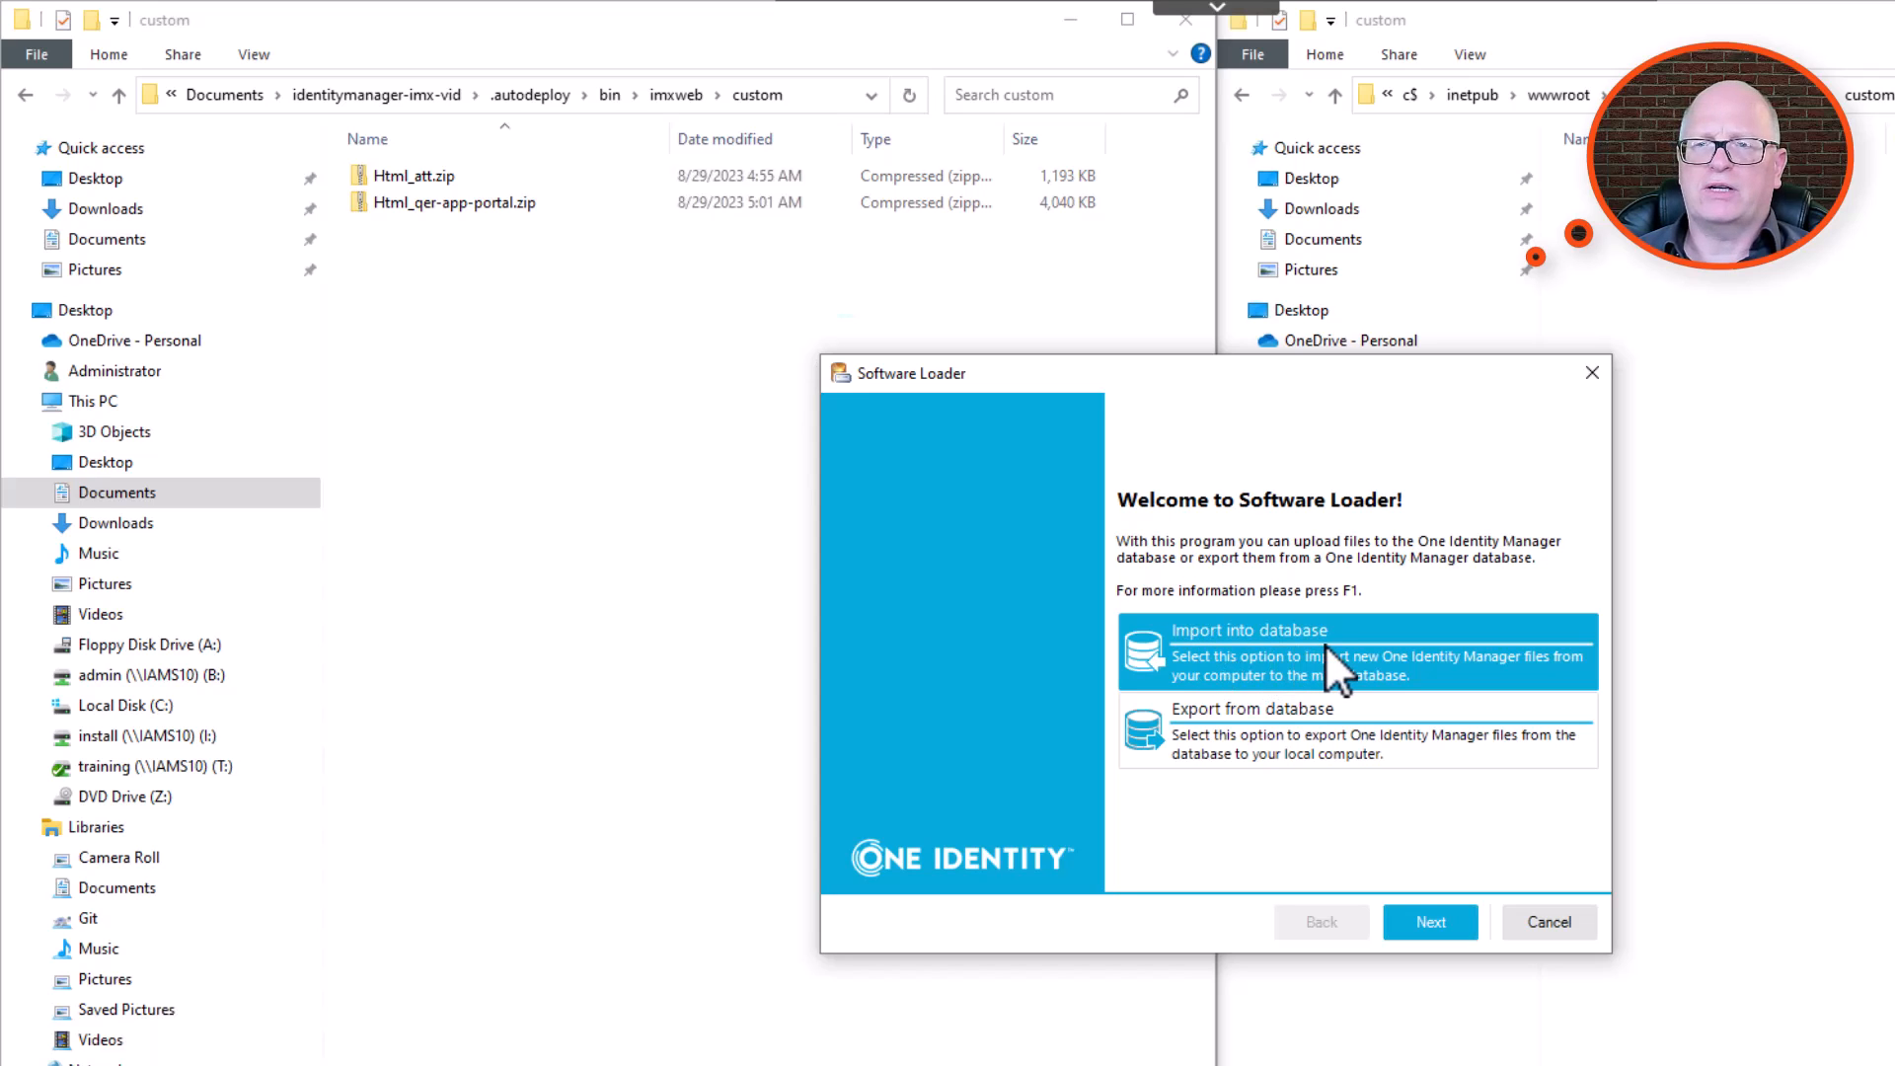
# In Software Loader, start an import into the main database and choose both zip files under bin\imxweb\custom, accepting the .autodeploy root directory.
pyautogui.click(1430, 920)
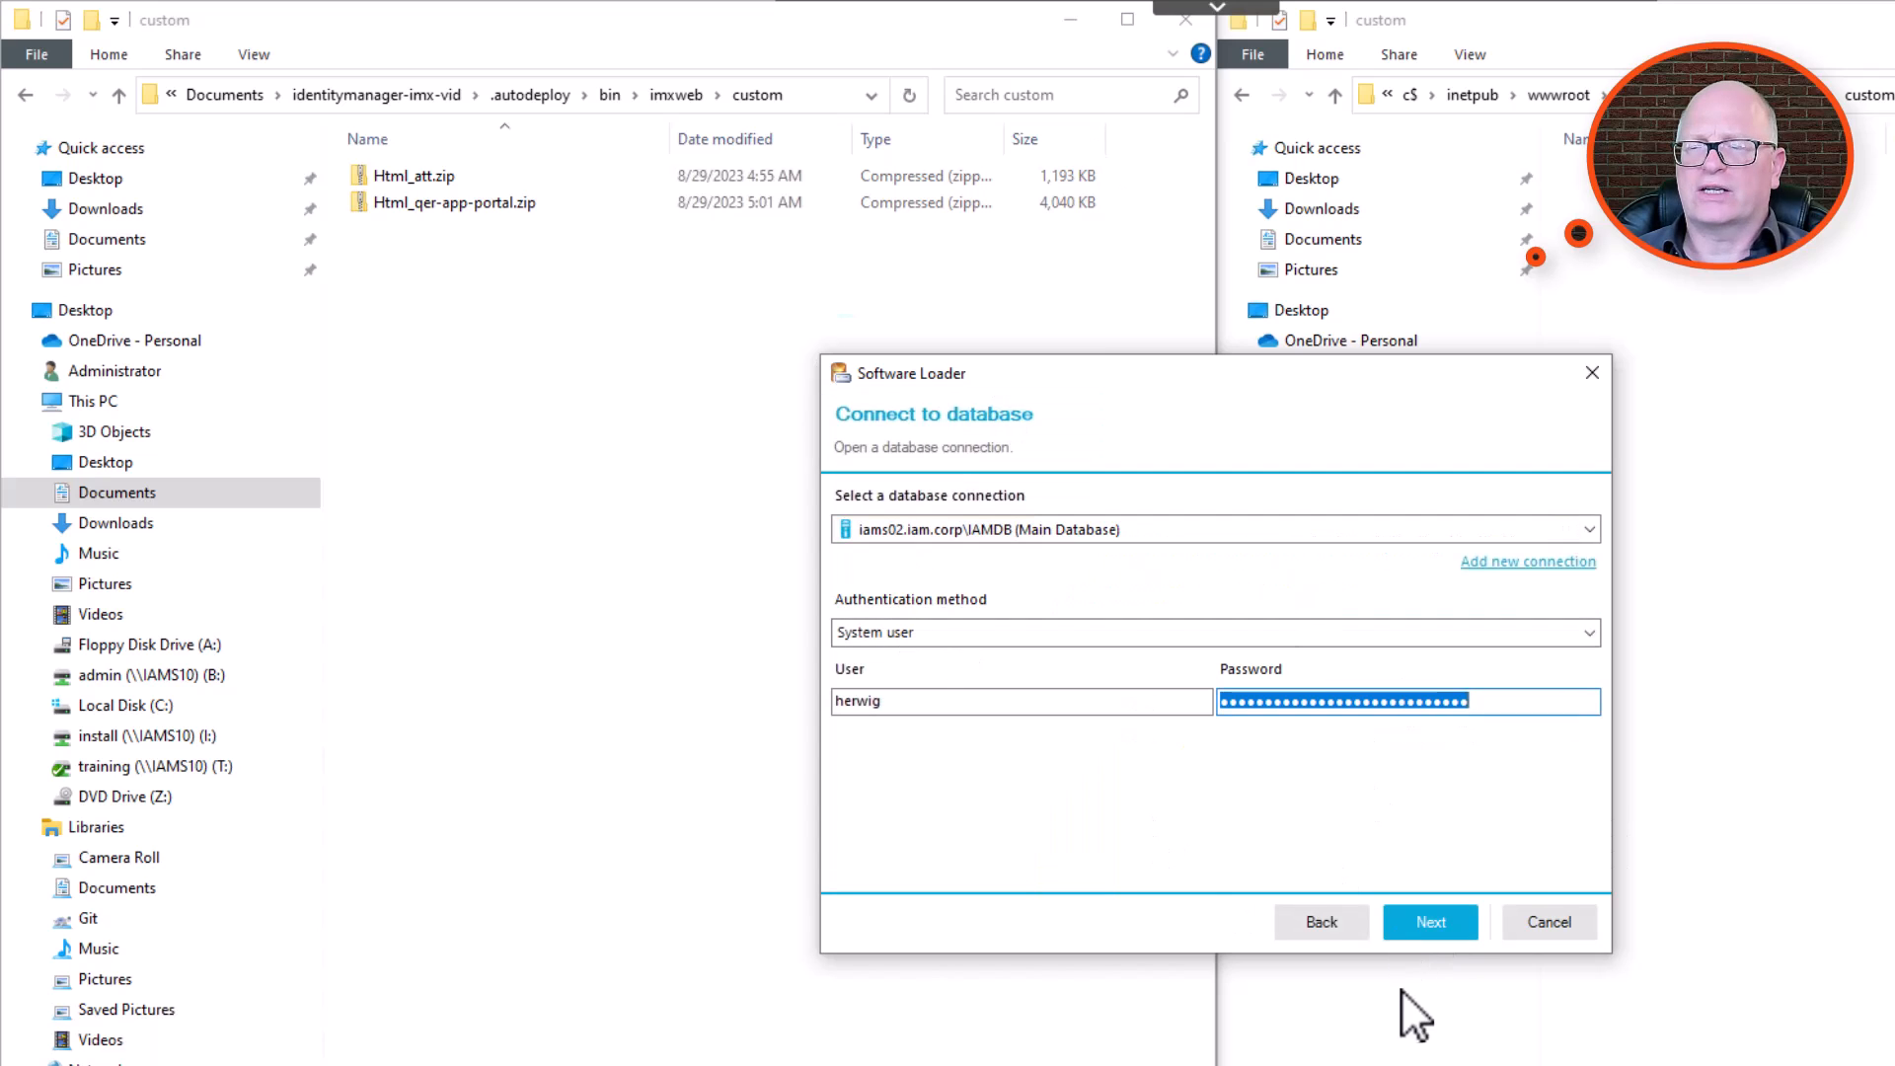
pyautogui.click(1431, 918)
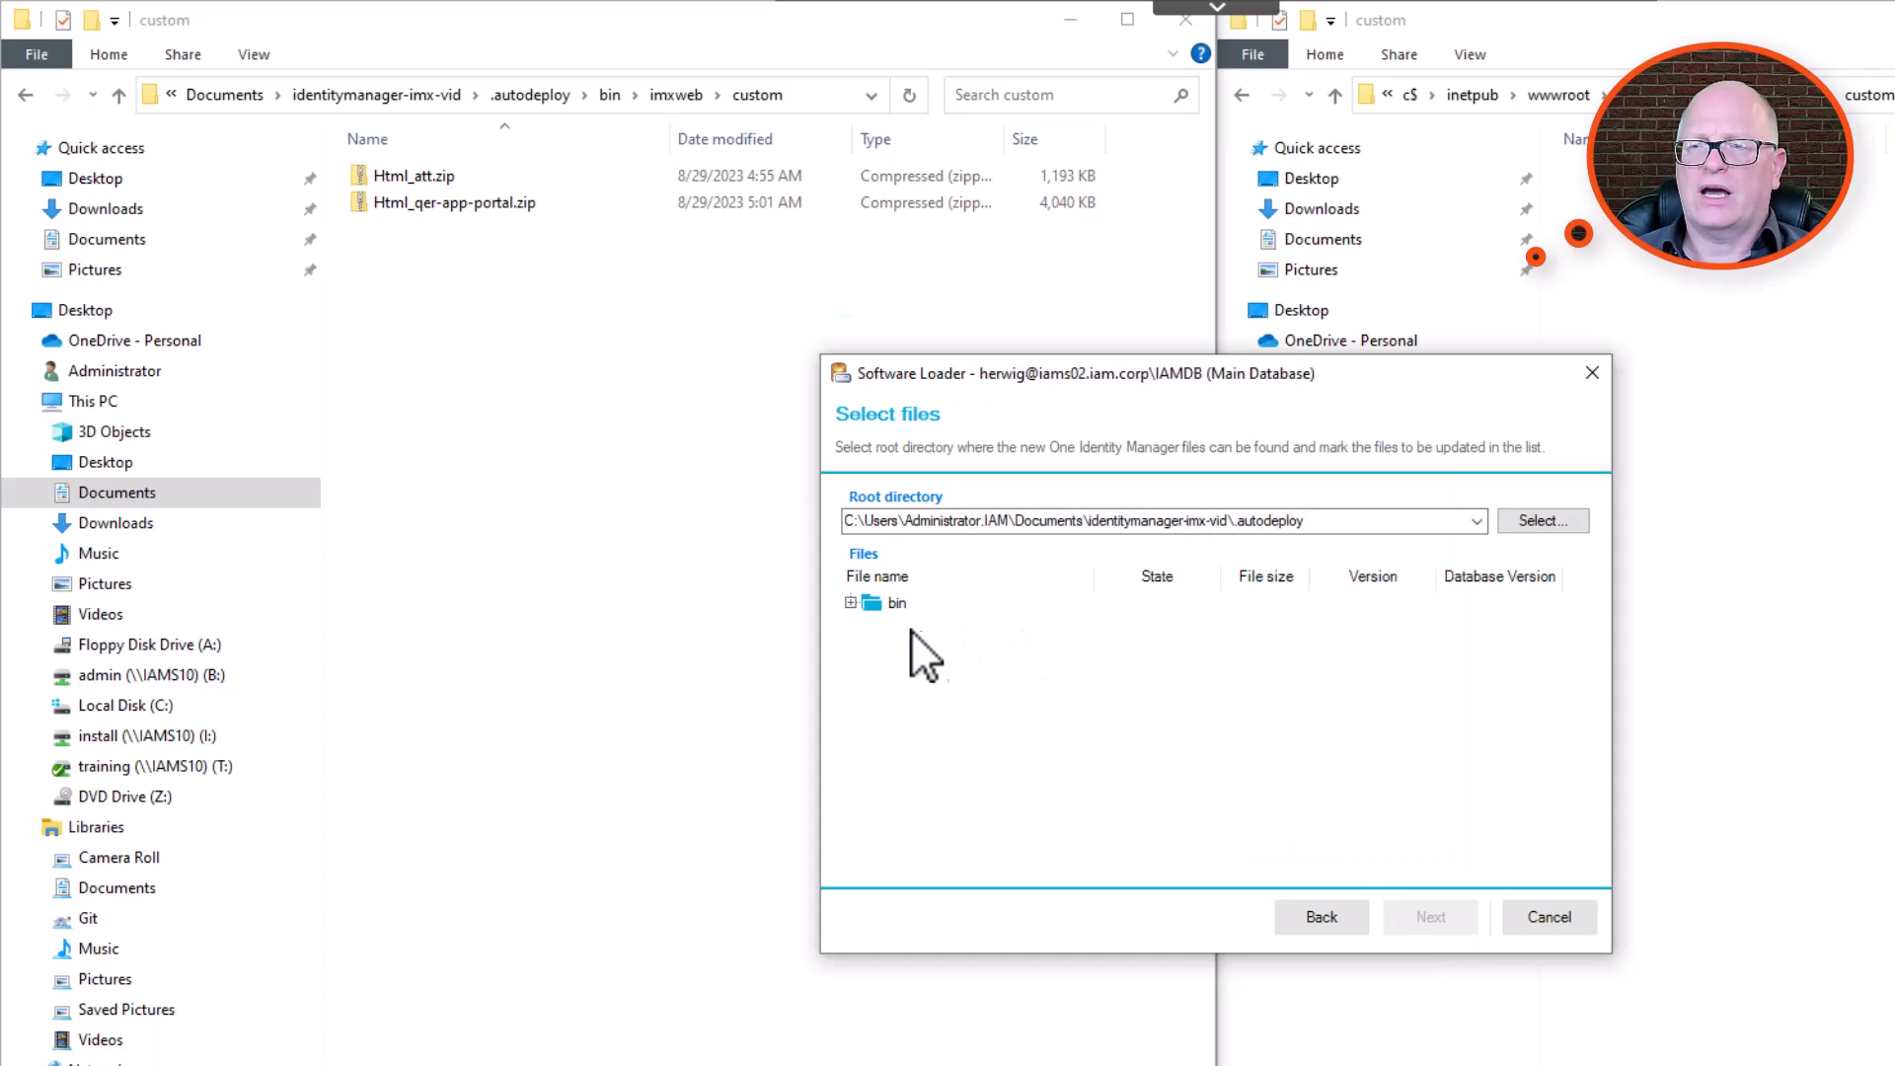
pyautogui.click(851, 602)
pyautogui.click(870, 626)
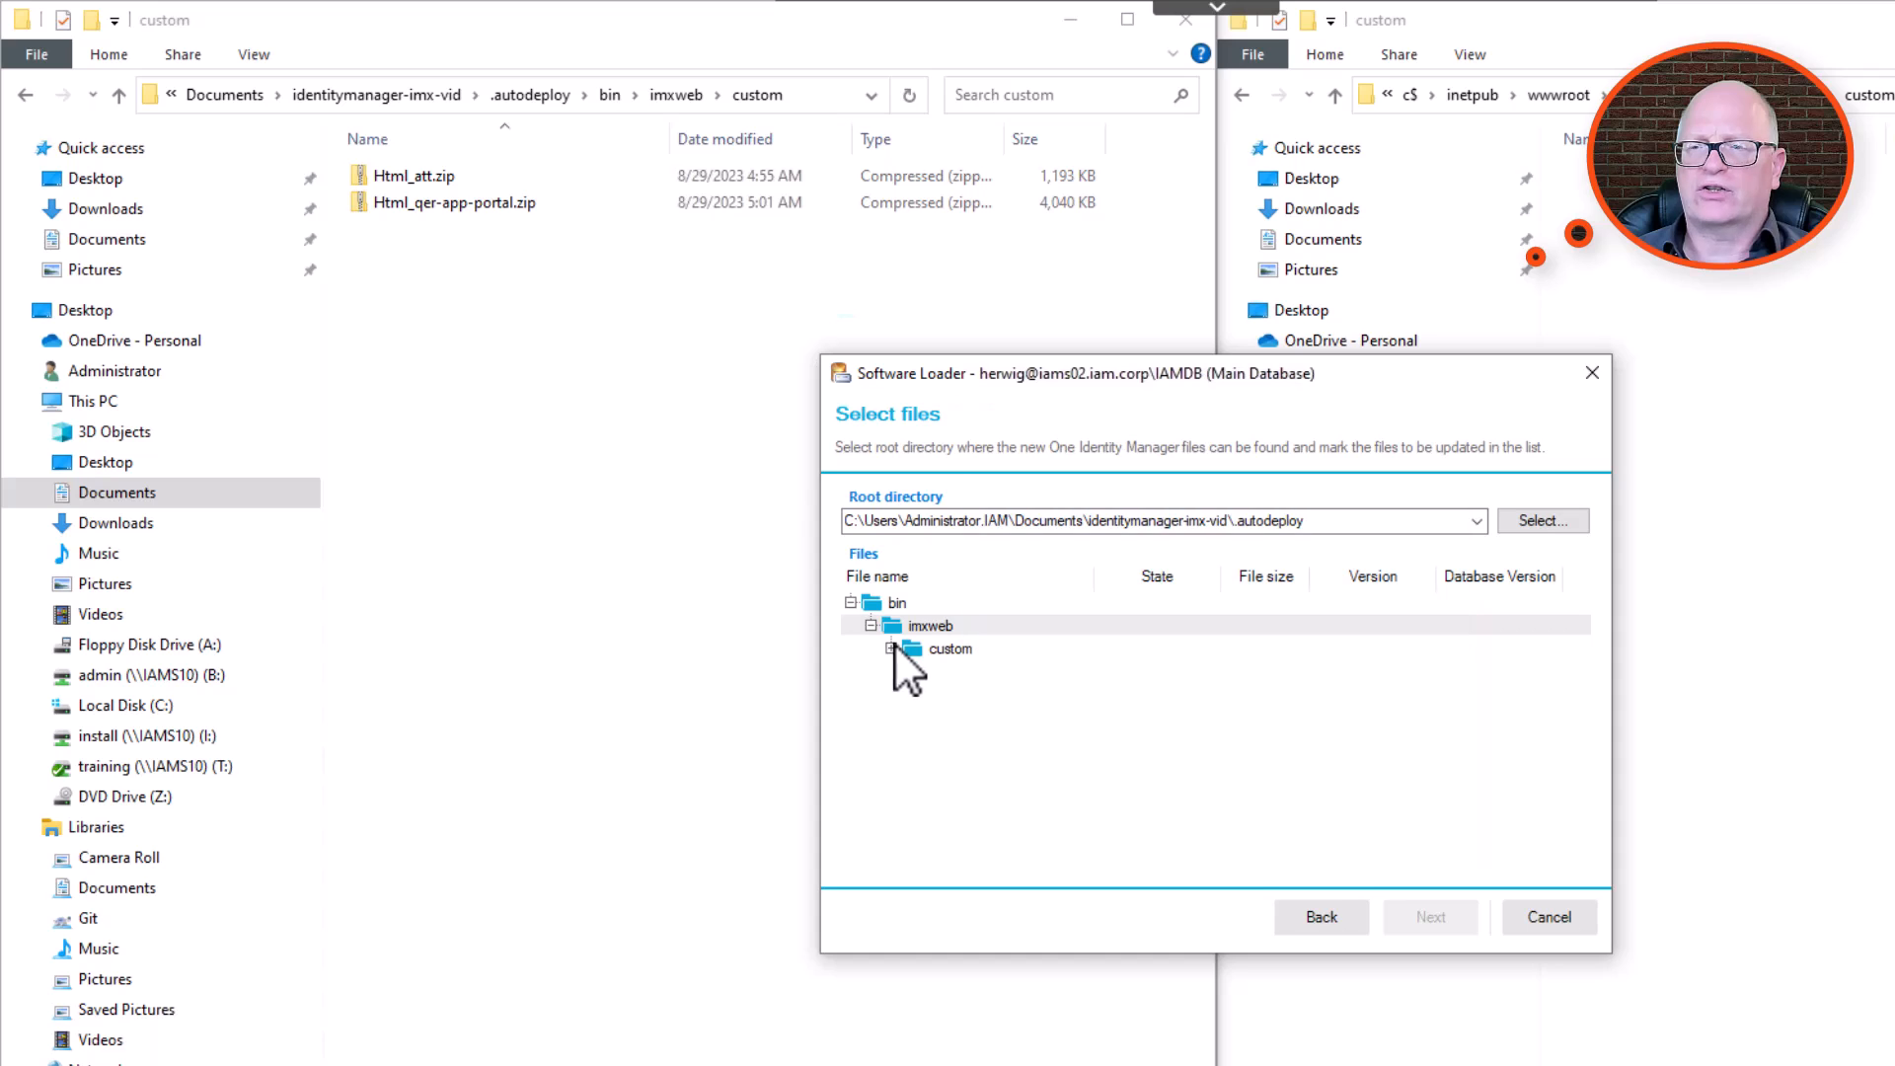
pyautogui.click(891, 648)
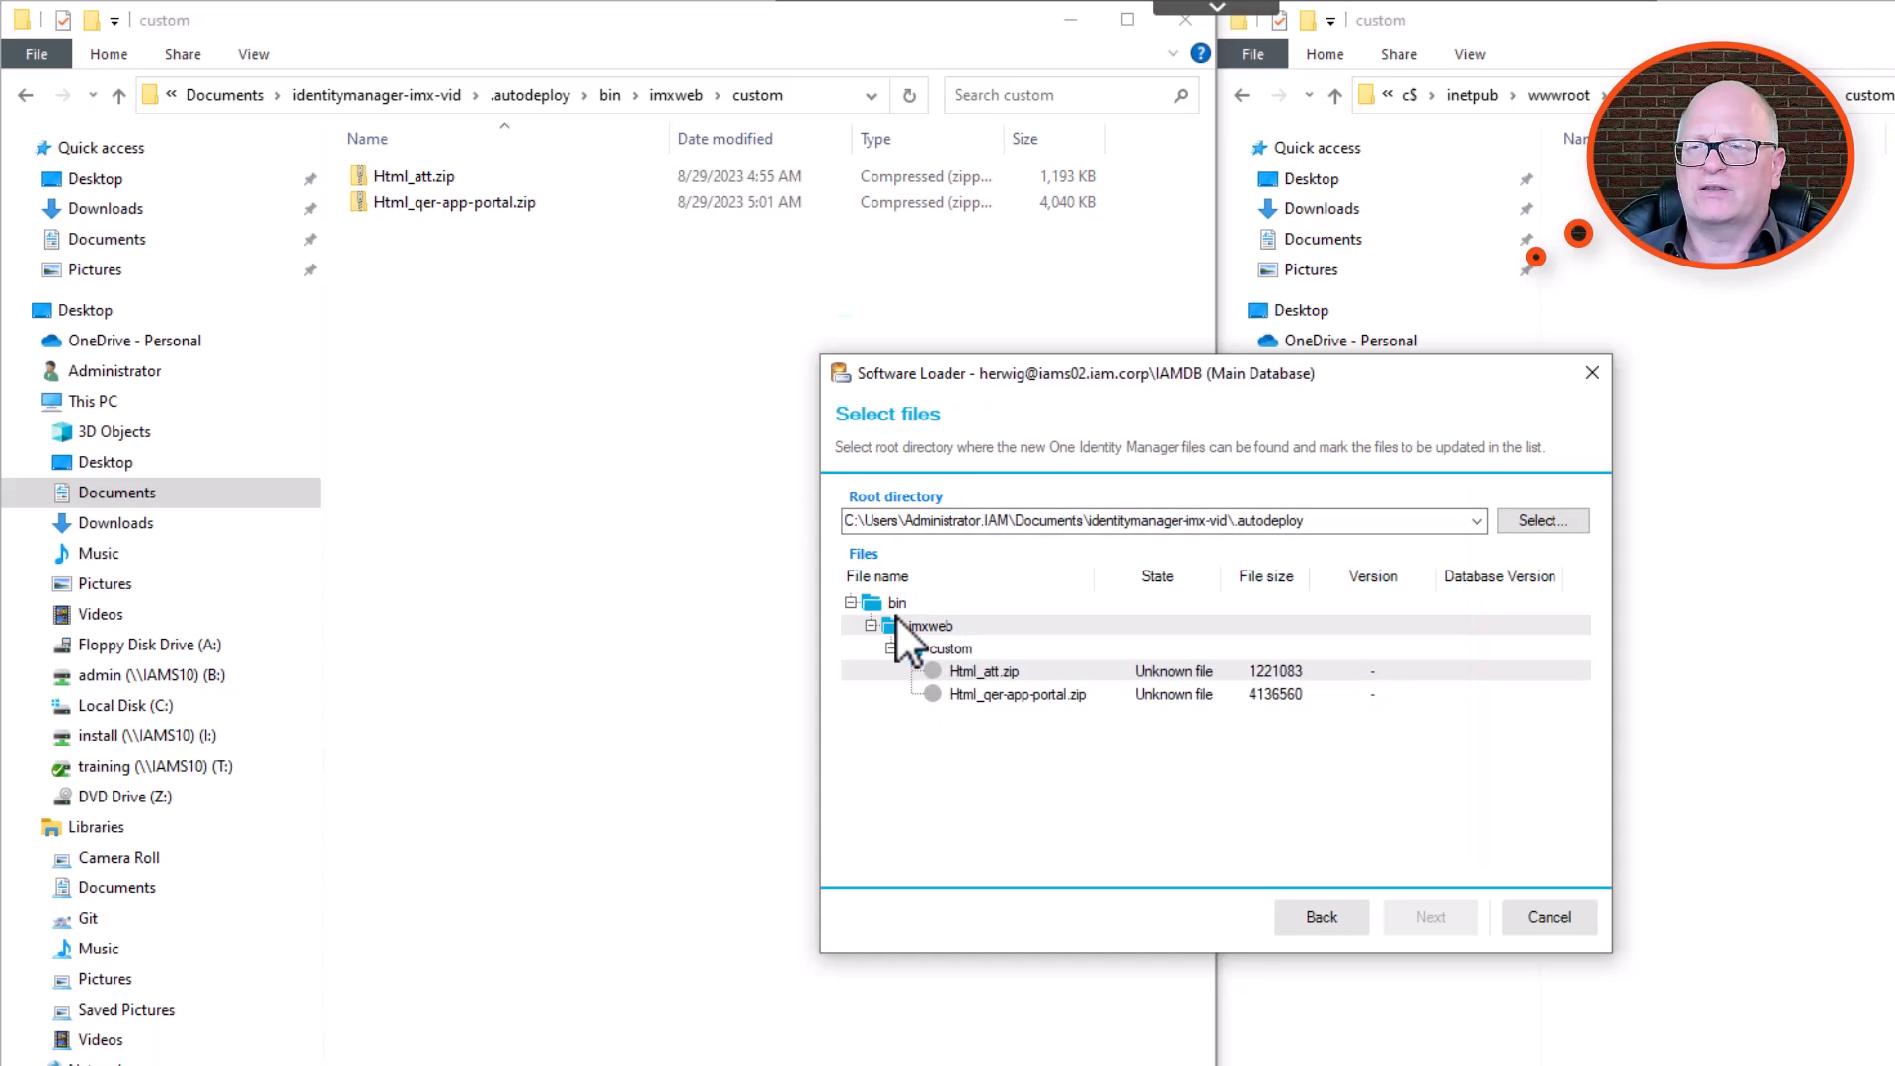
pyautogui.click(985, 671)
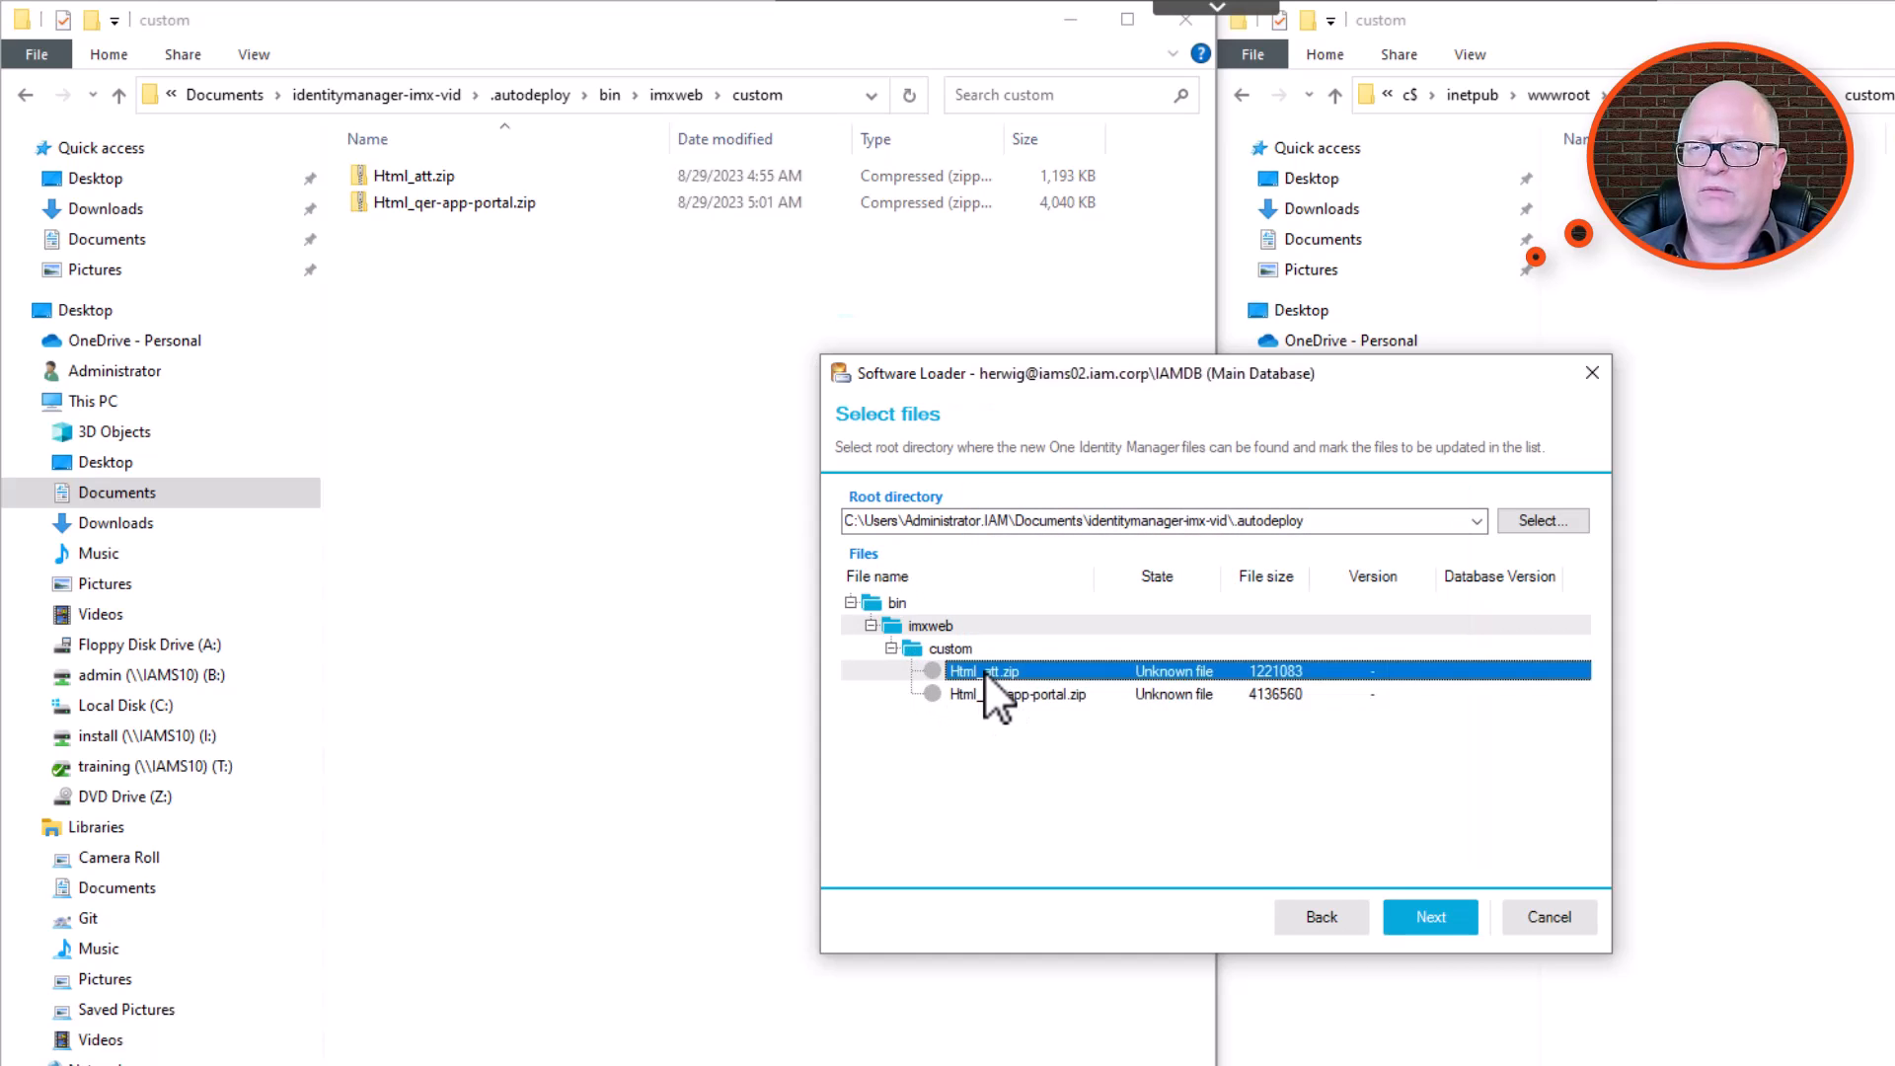
pyautogui.keyDown('ctrl'); pyautogui.click(993, 691); pyautogui.keyUp('ctrl')
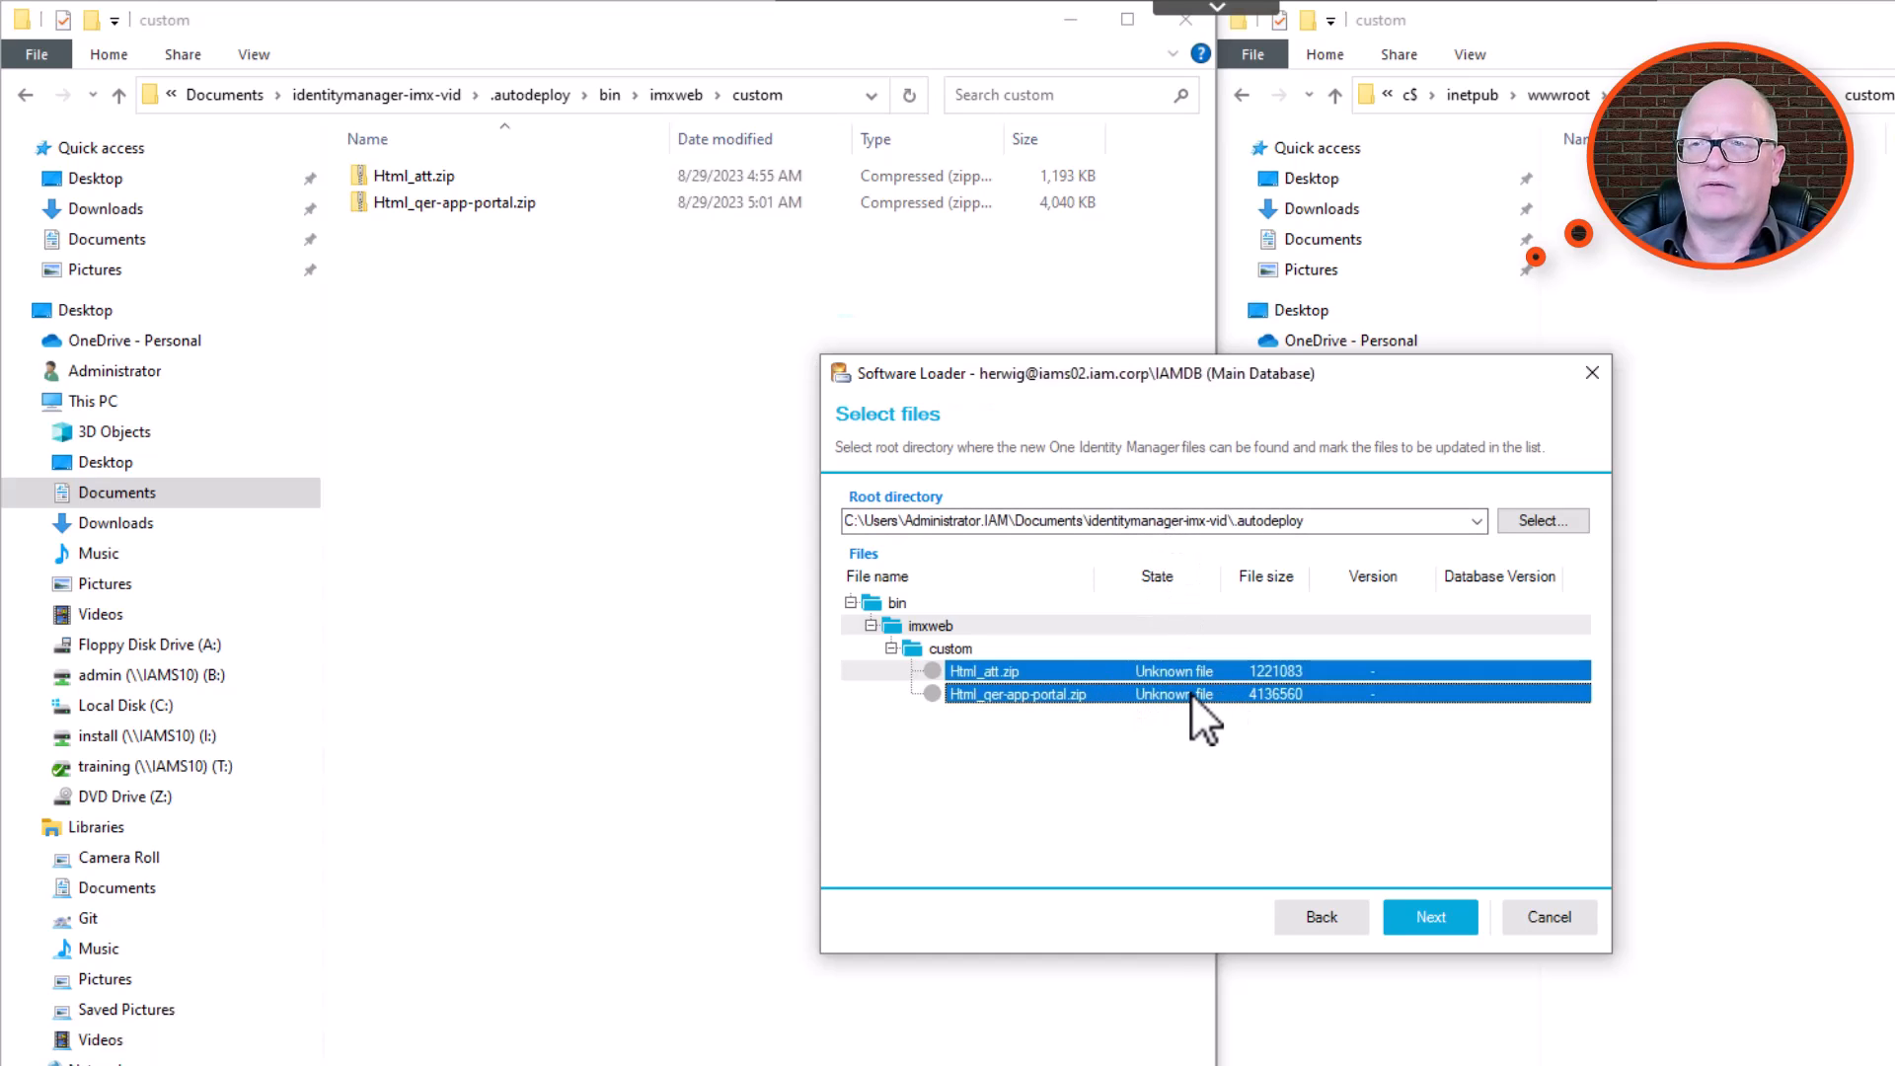
pyautogui.click(1448, 918)
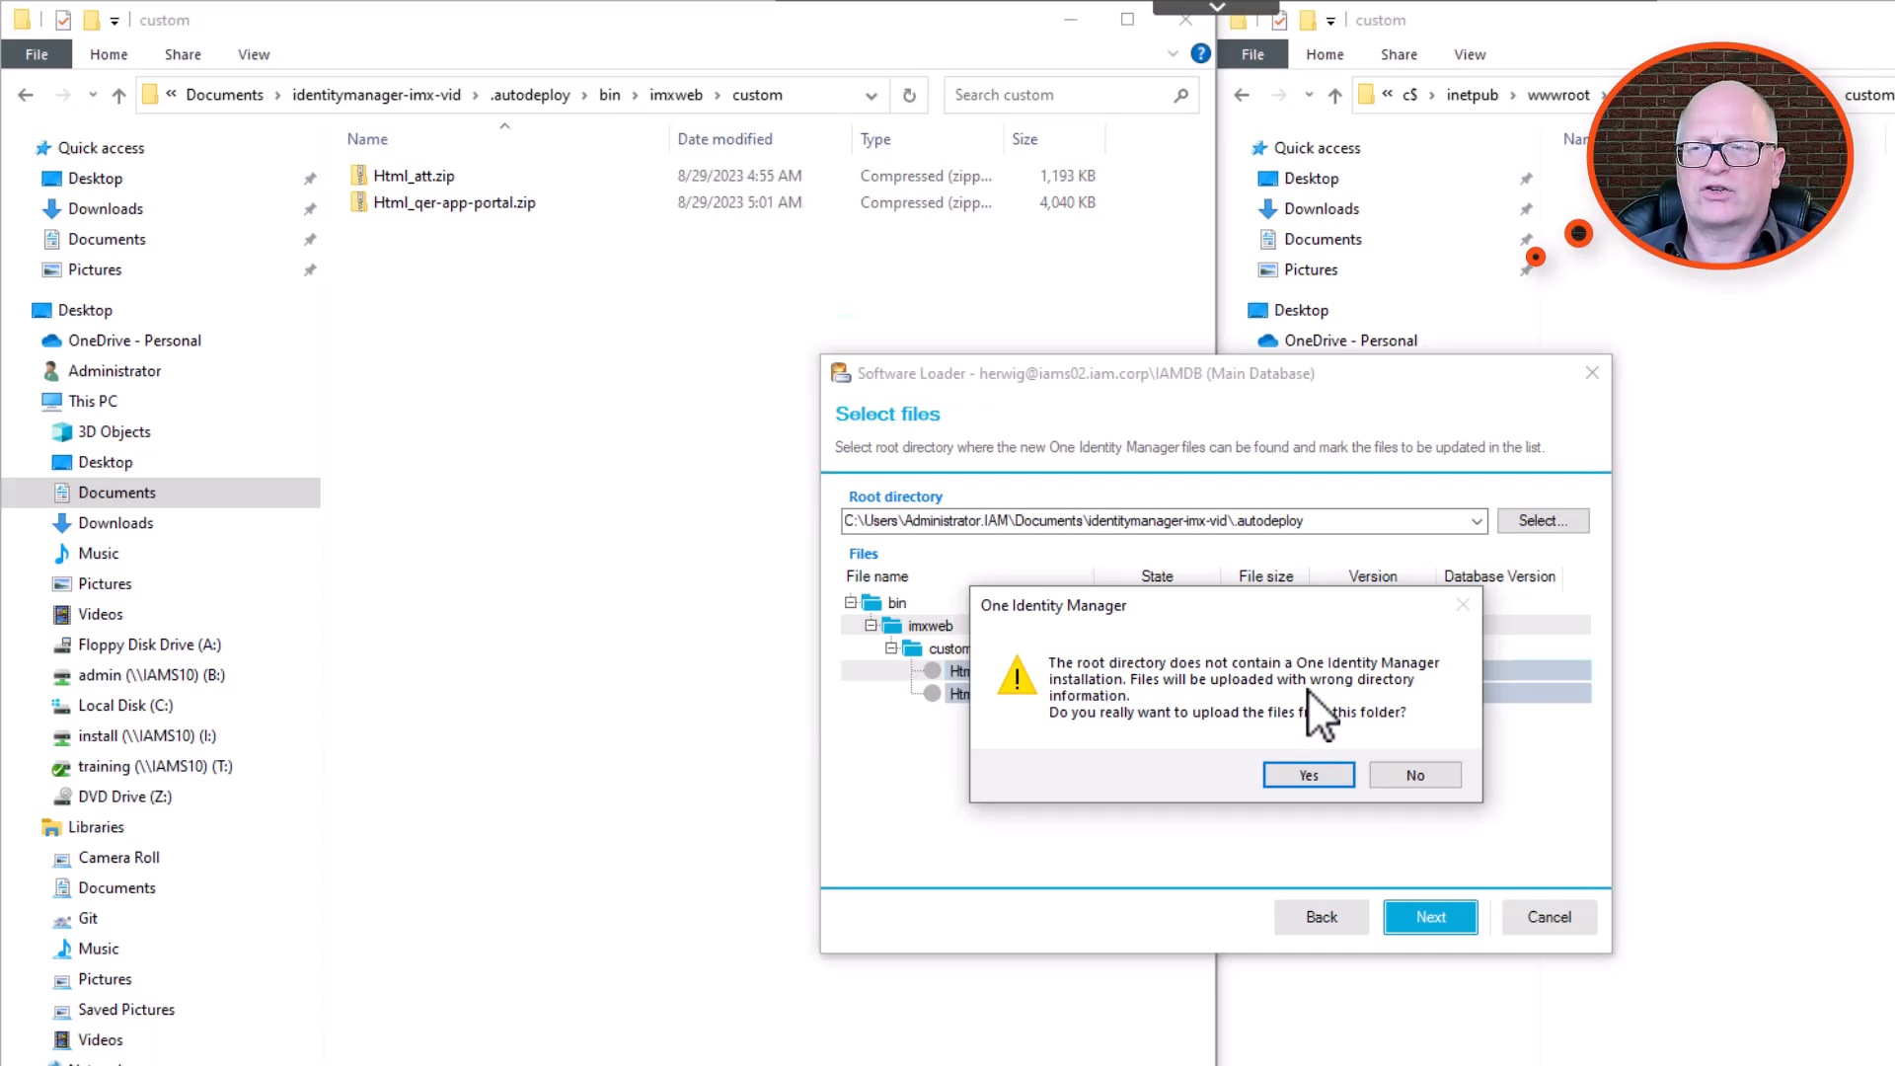
pyautogui.click(1299, 773)
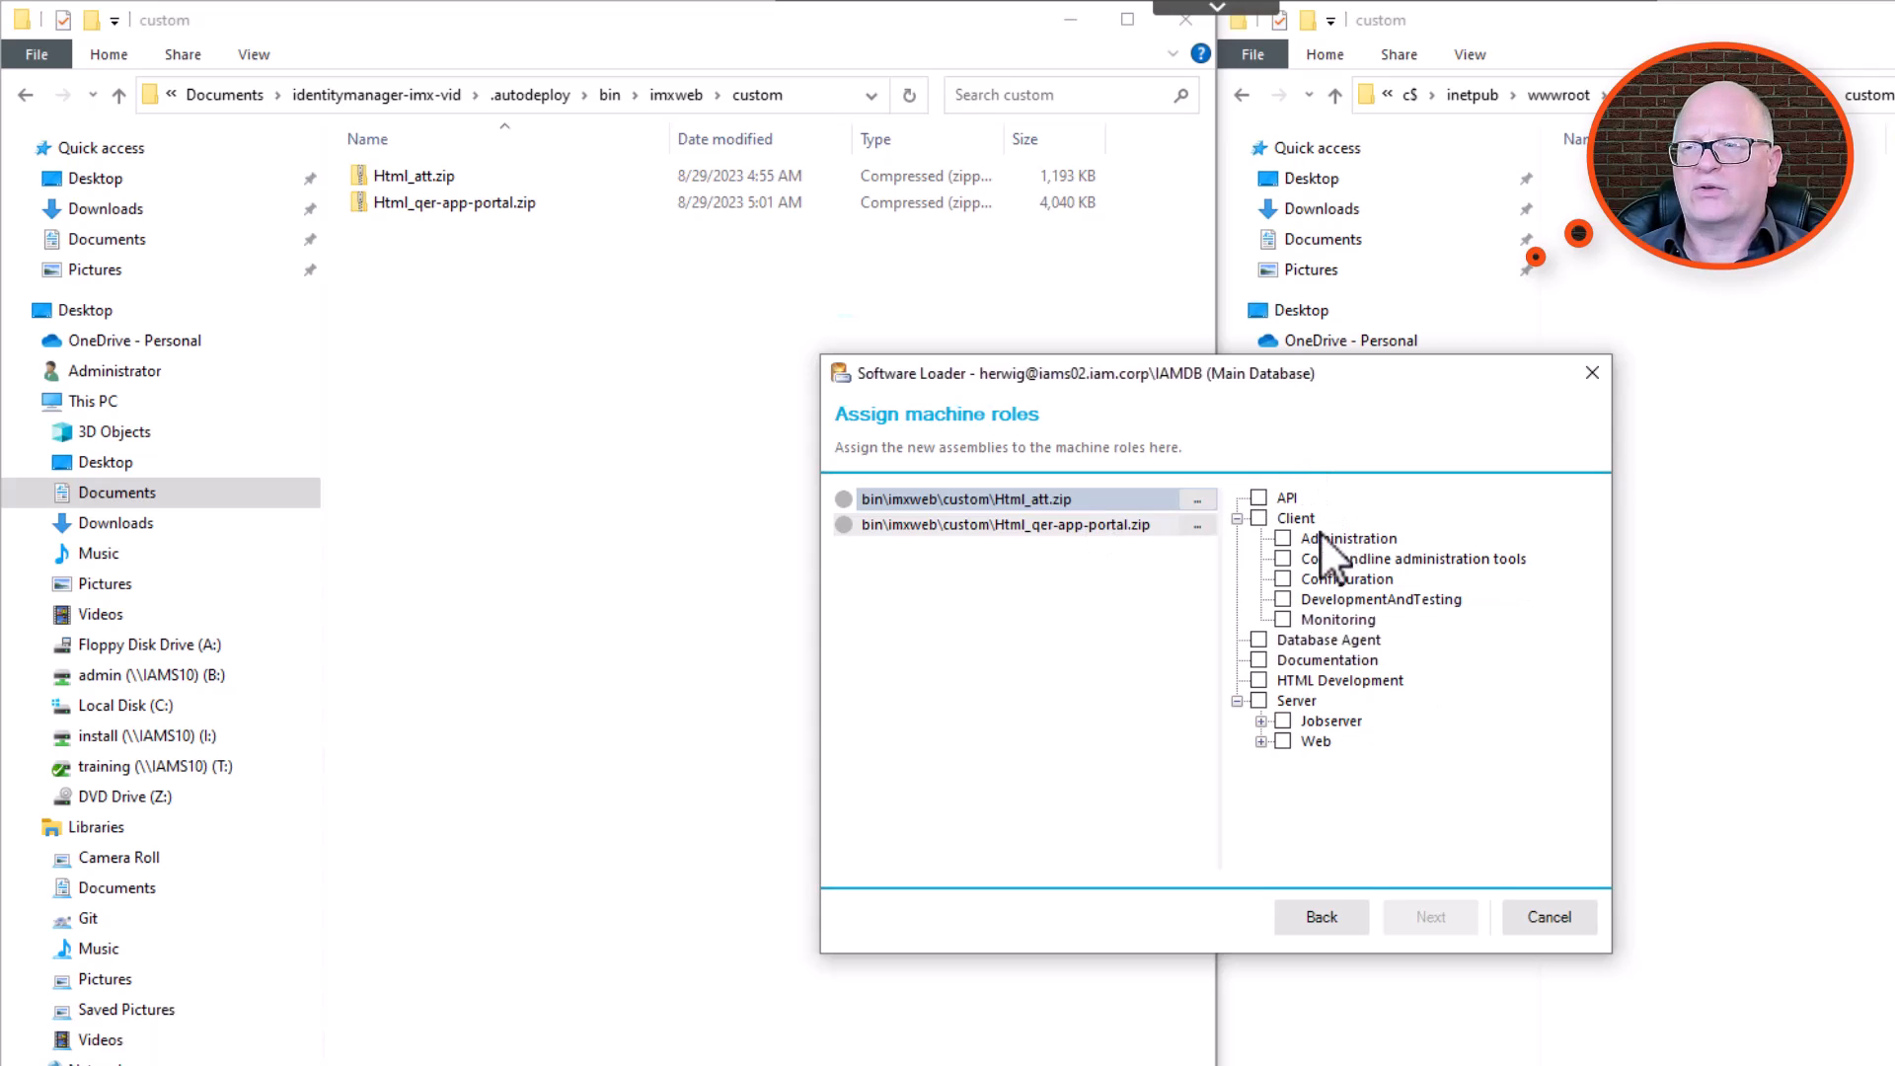
# Assign Html_att.zip and Html_qer-app-portal.zip to the Business API Server machine role under Server > Web.
pyautogui.click(1036, 500)
pyautogui.keyDown('shift'); pyautogui.click(1036, 525); pyautogui.keyUp('shift')
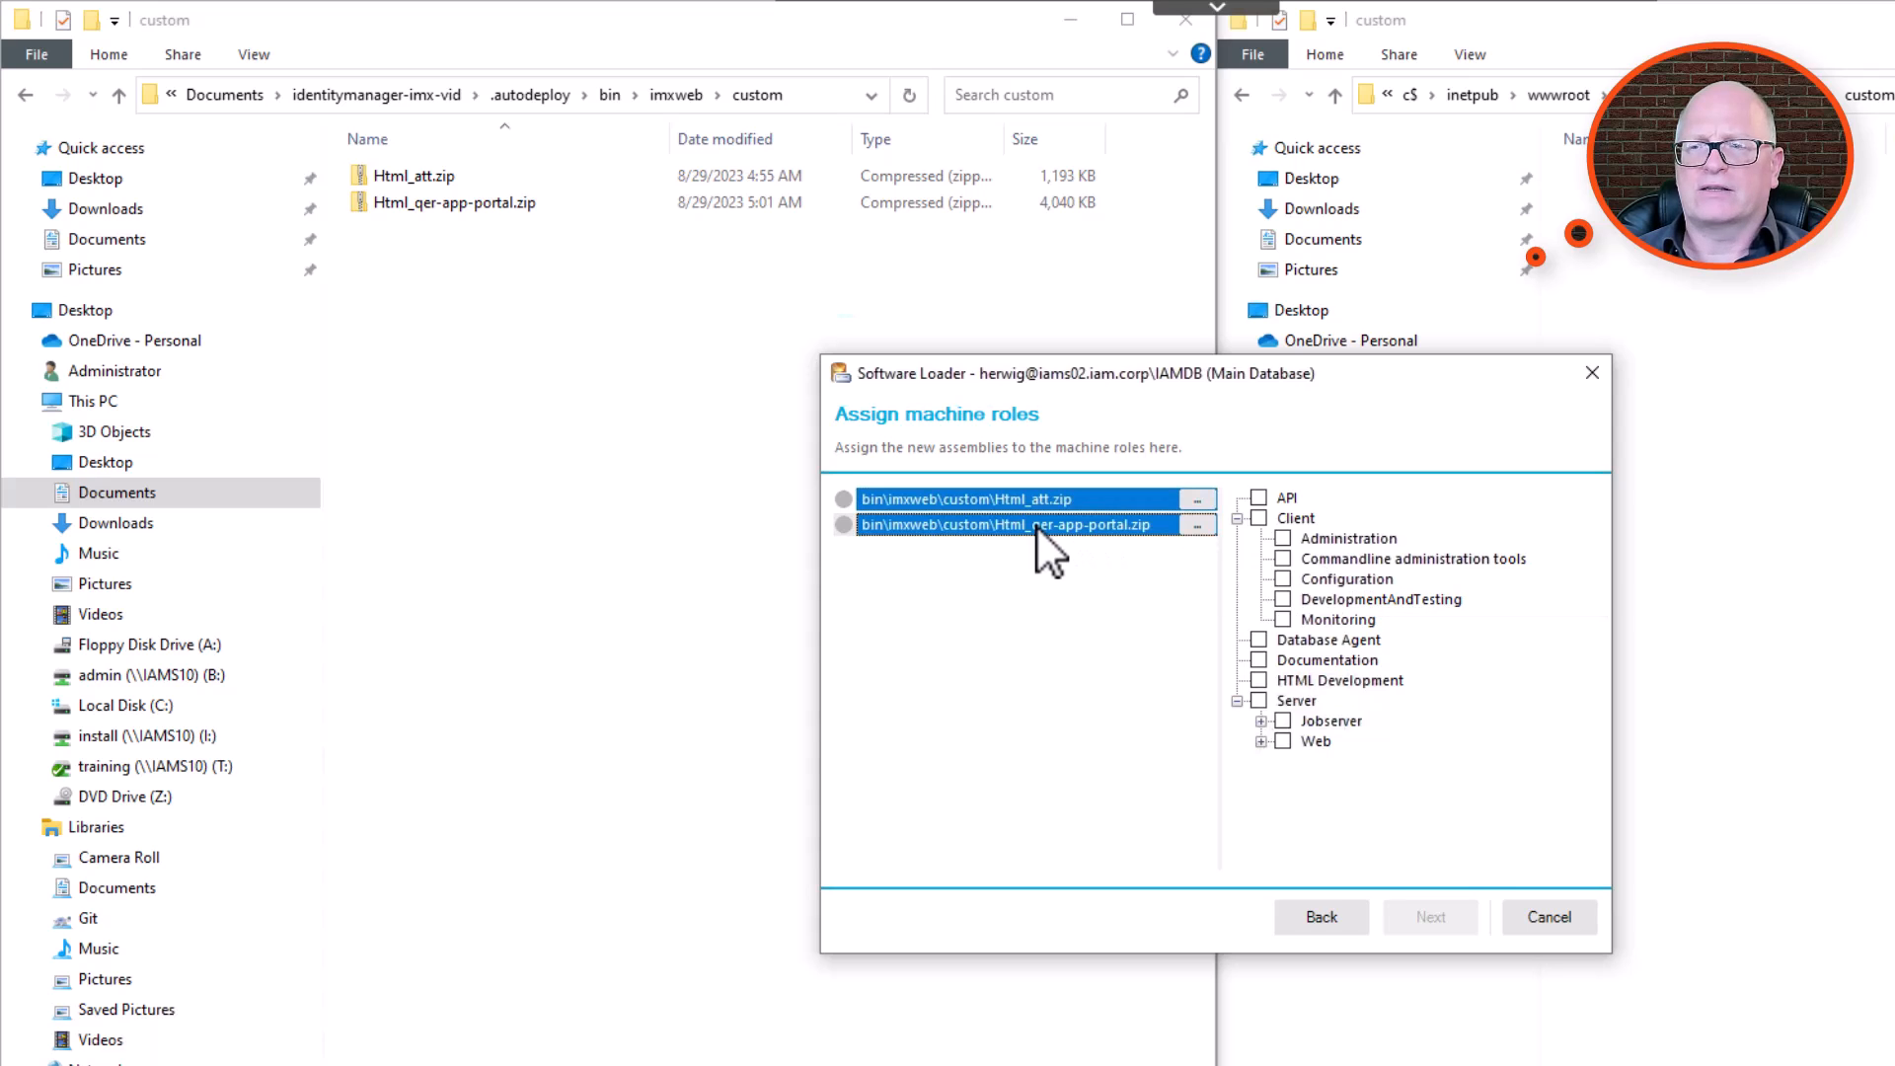
pyautogui.click(1260, 741)
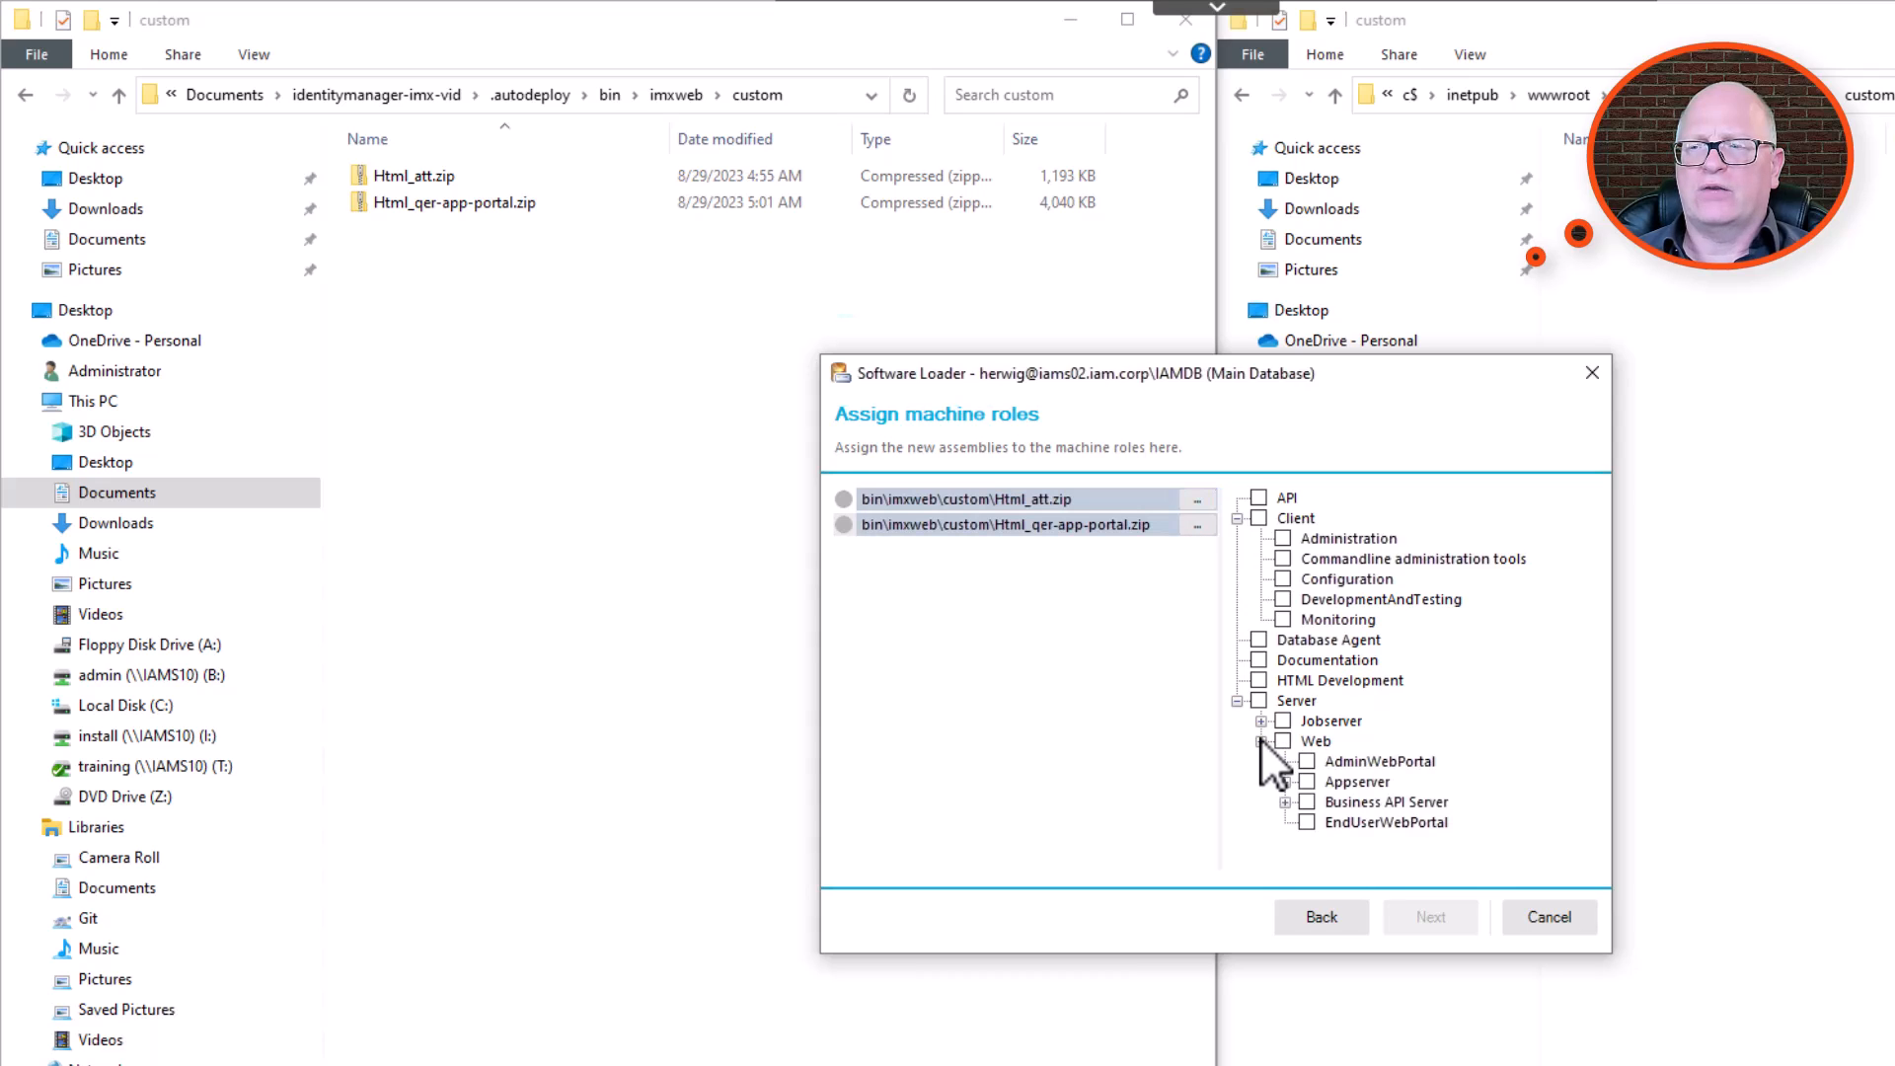
pyautogui.click(1306, 802)
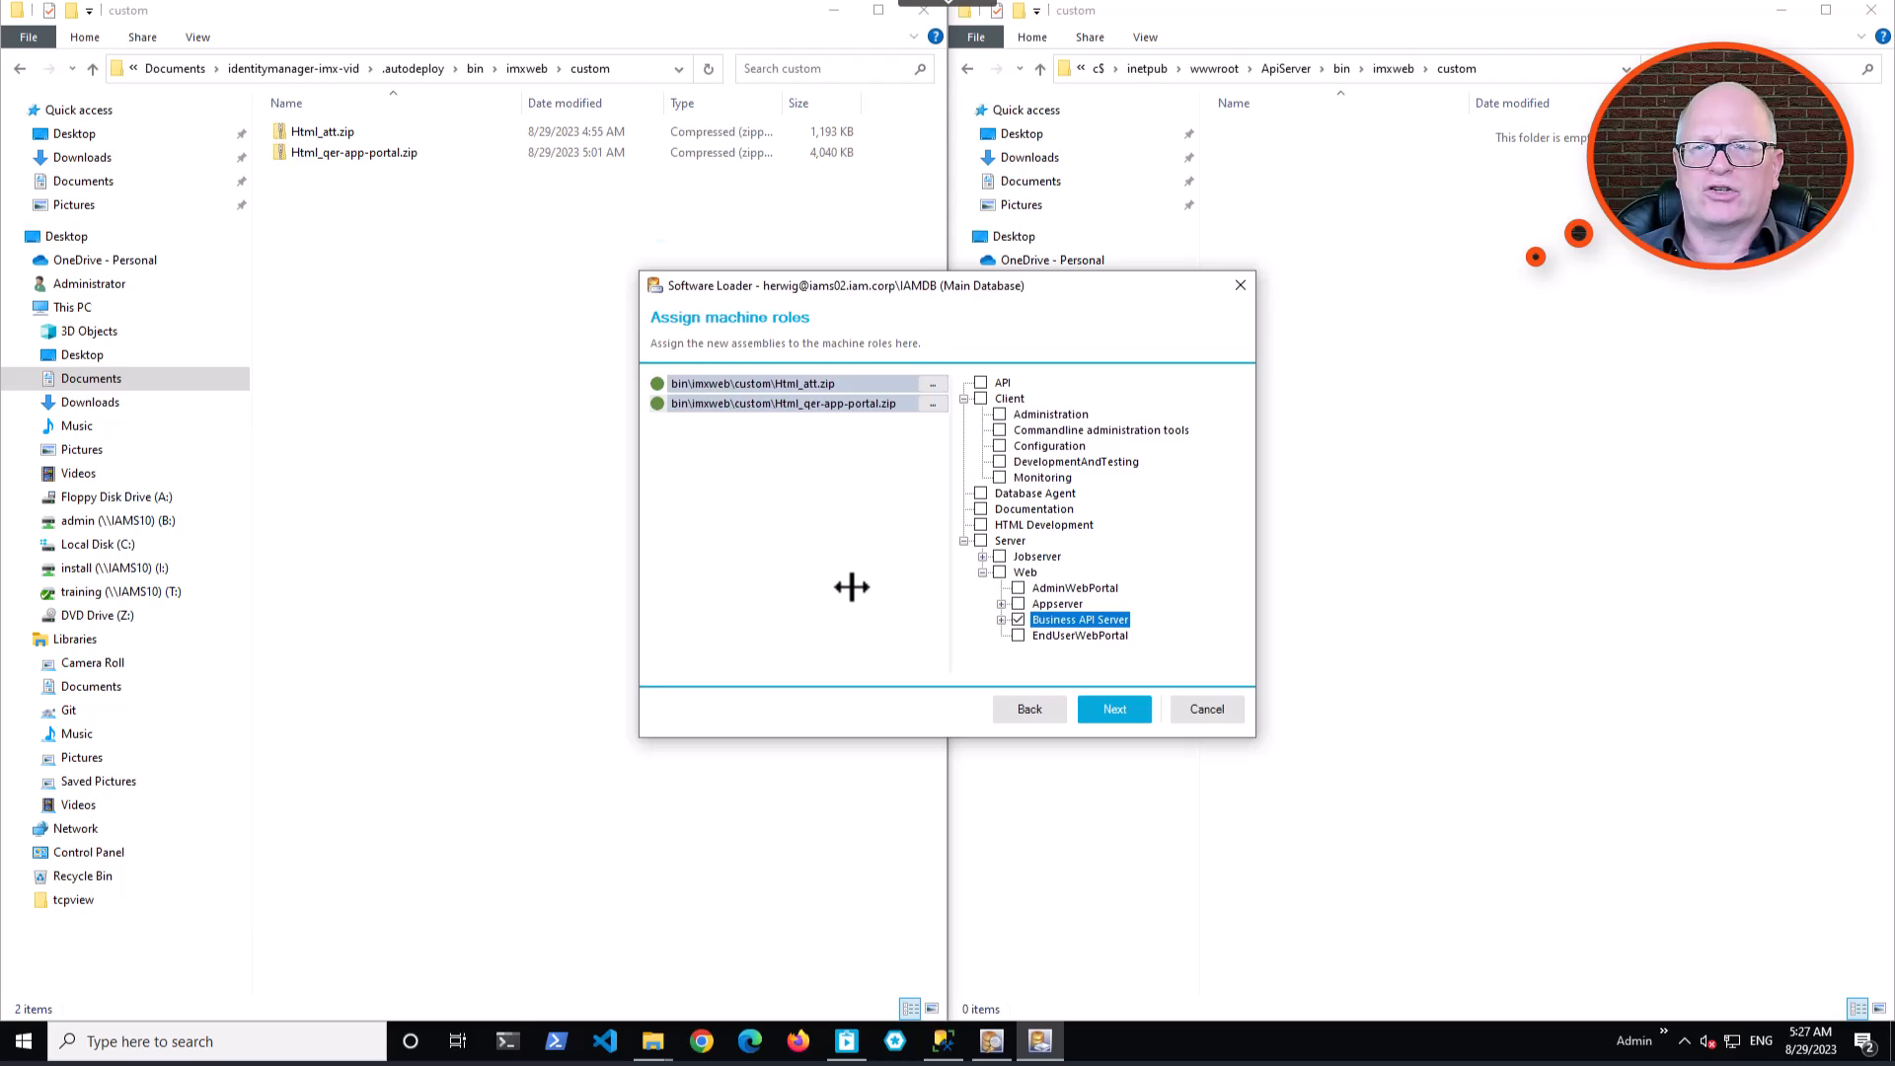
# Switch to SQL Server Management Studio, run the BusinessAPIServer files query without its where and order by clauses, and look through the listed files.
pyautogui.click(945, 1044)
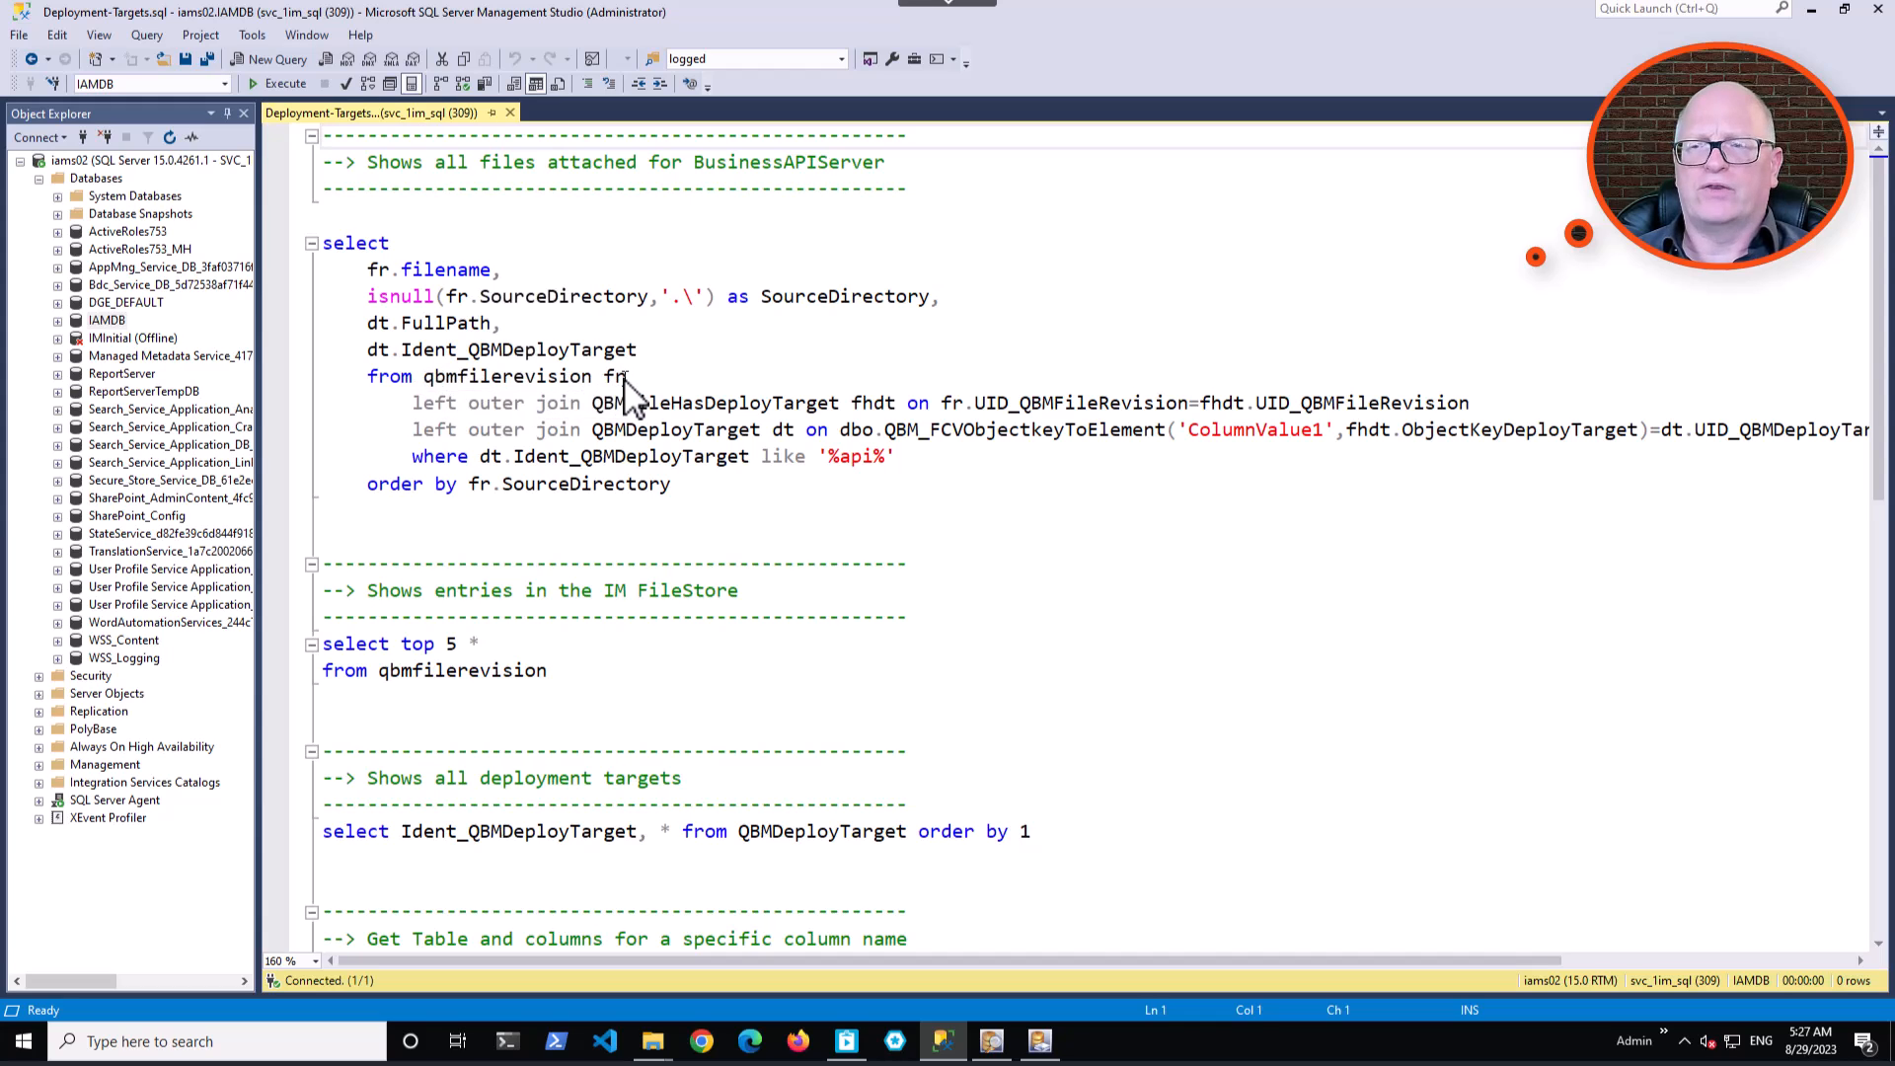
pyautogui.click(1455, 430)
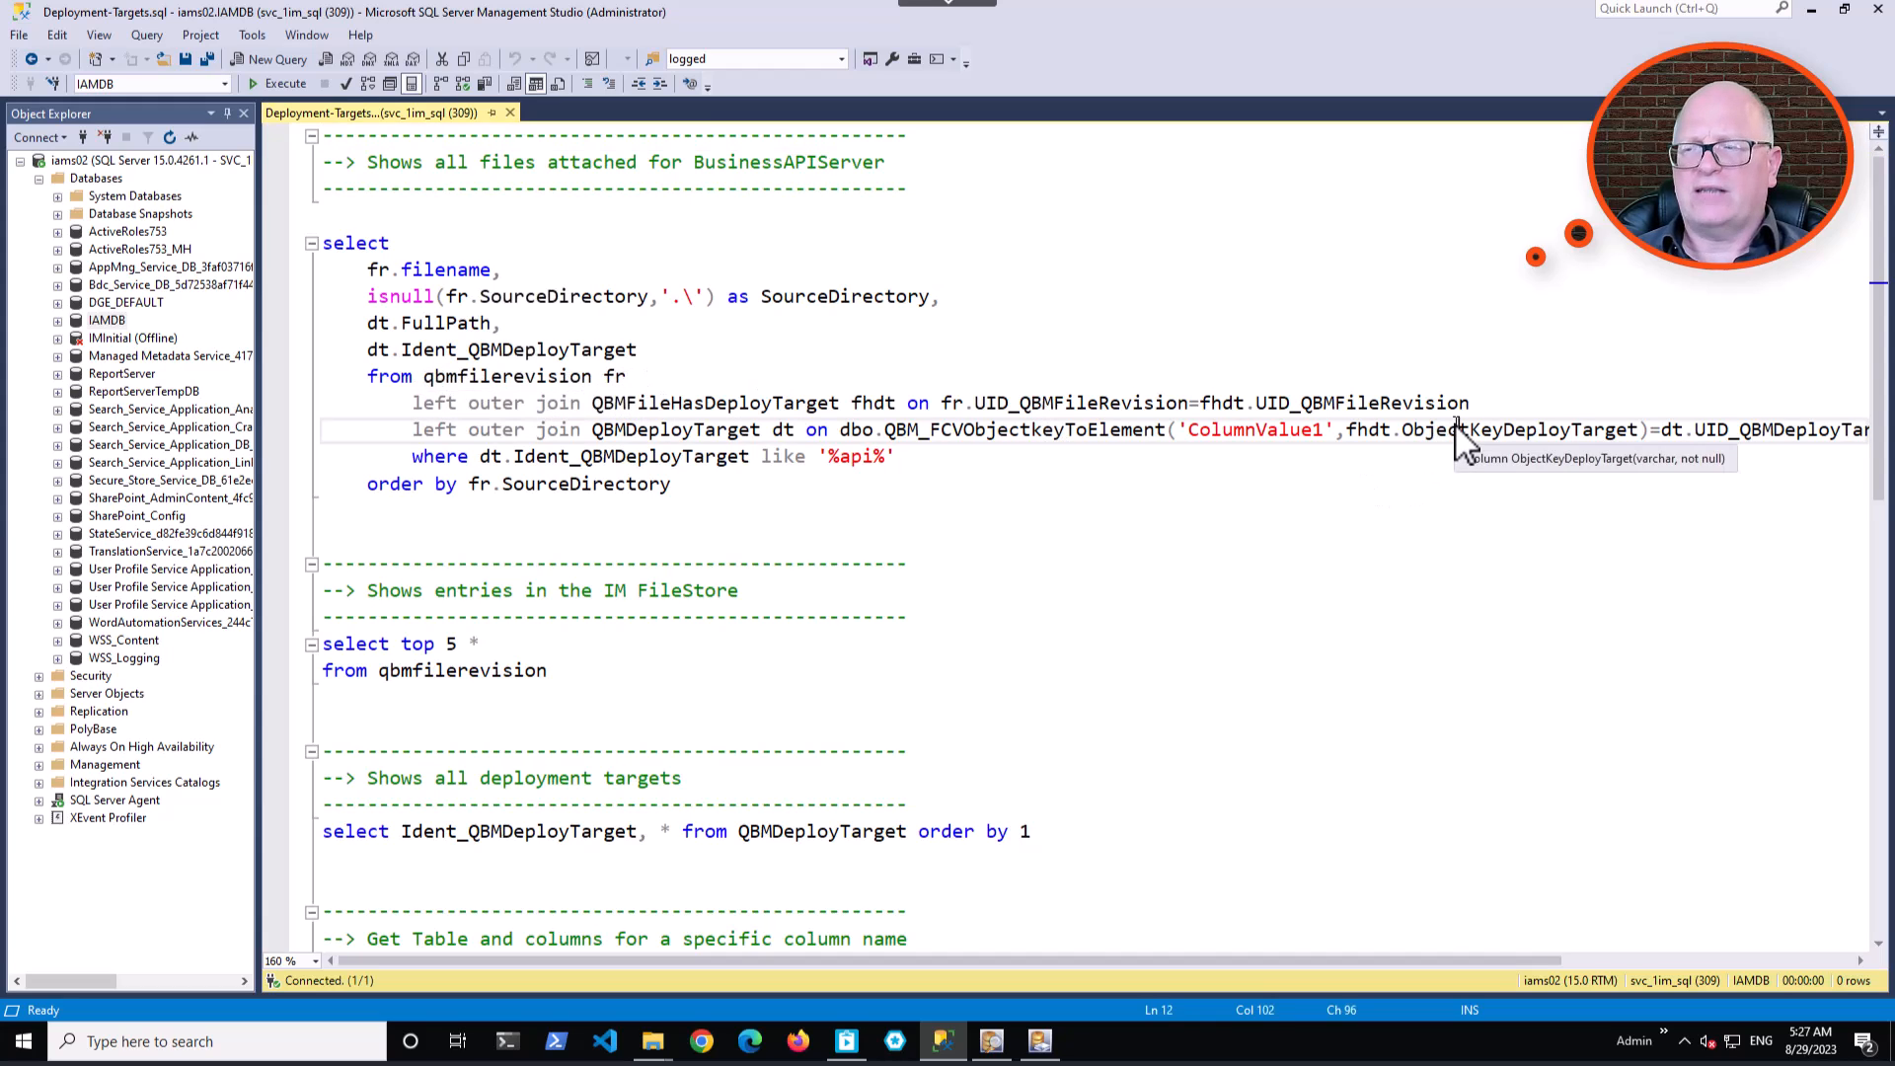
pyautogui.press('End')
pyautogui.hotkey('shift', 'Home')
pyautogui.hotkey('shift', 'Up')
pyautogui.hotkey('shift', 'Up')
pyautogui.hotkey('shift', 'Up')
pyautogui.hotkey('shift', 'Up')
pyautogui.hotkey('shift', 'Up')
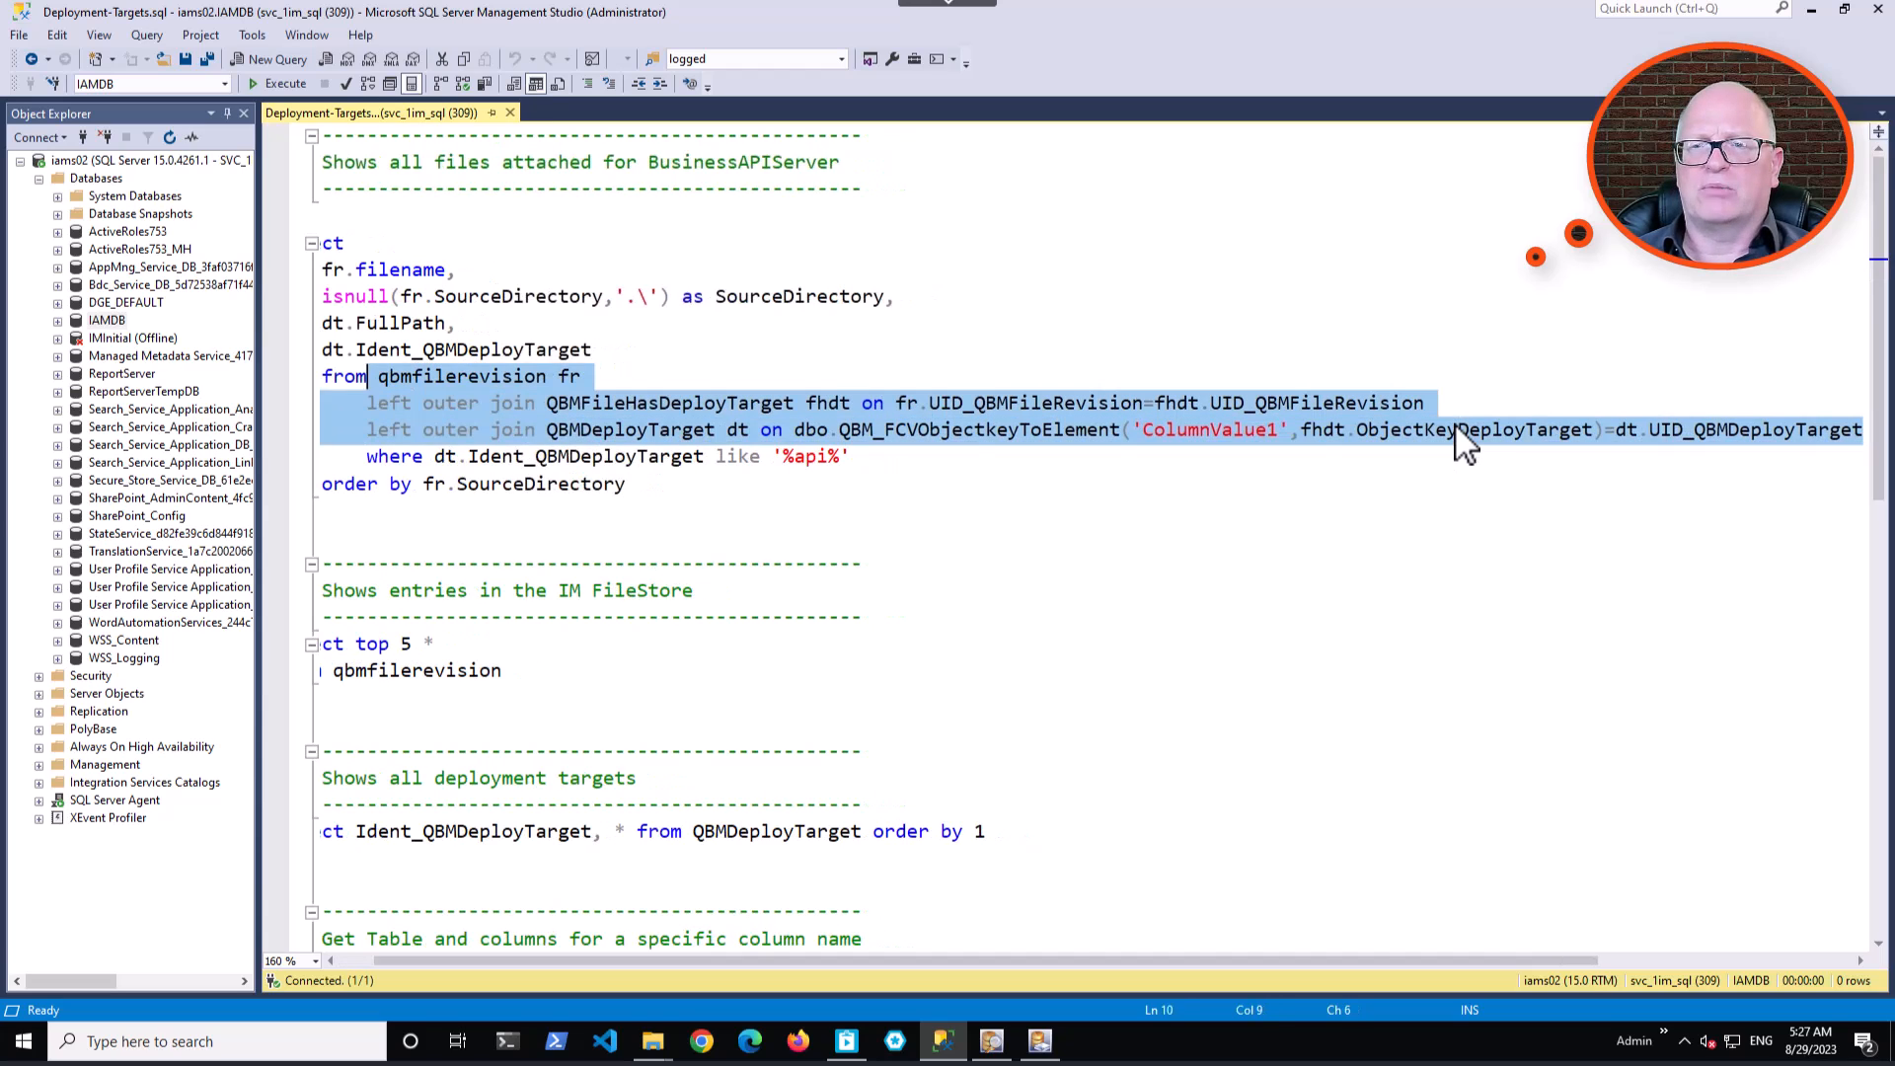
pyautogui.hotkey('shift', 'Up')
pyautogui.hotkey('shift', 'Up')
pyautogui.hotkey('shift', 'Left')
pyautogui.hotkey('shift', 'Left')
pyautogui.hotkey('shift', 'Left')
pyautogui.hotkey('shift', 'Left')
pyautogui.hotkey('shift', 'Left')
pyautogui.hotkey('shift', 'Left')
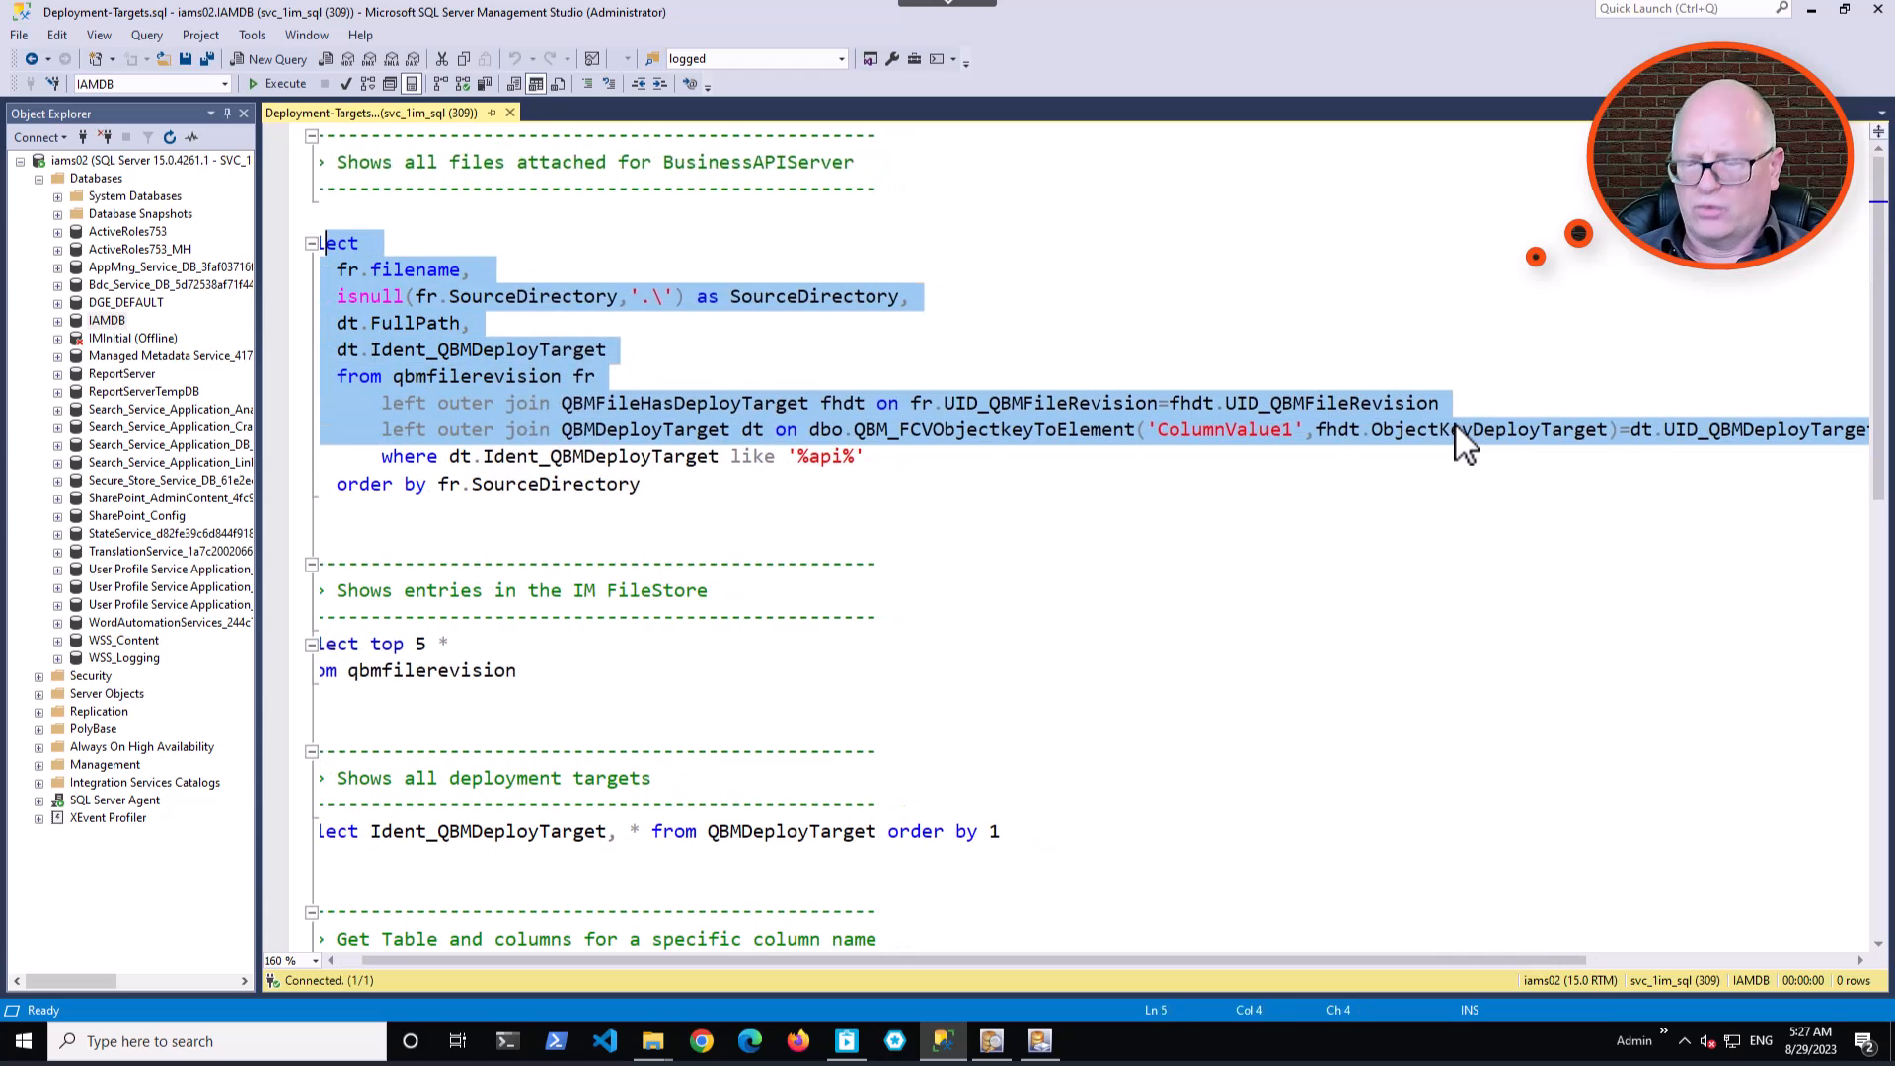
pyautogui.press('F5')
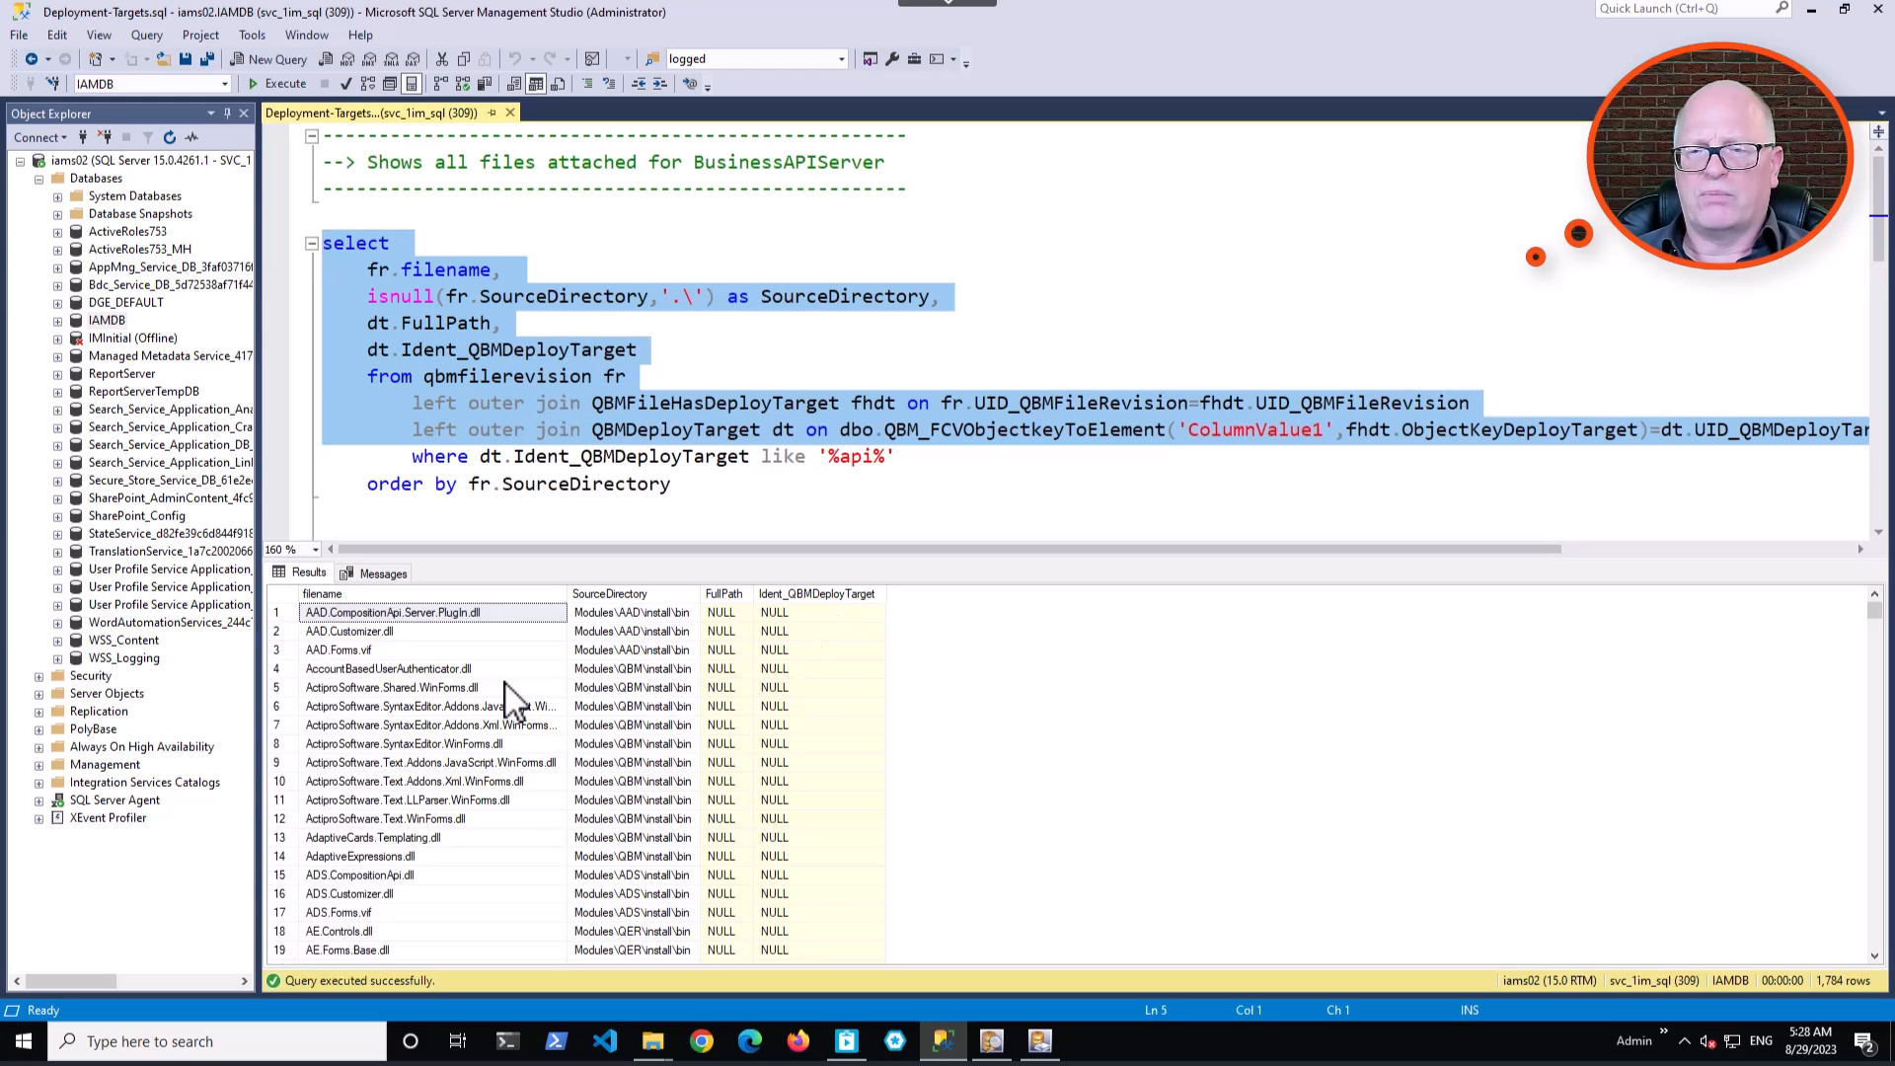
pyautogui.scroll(-7, 430, 817)
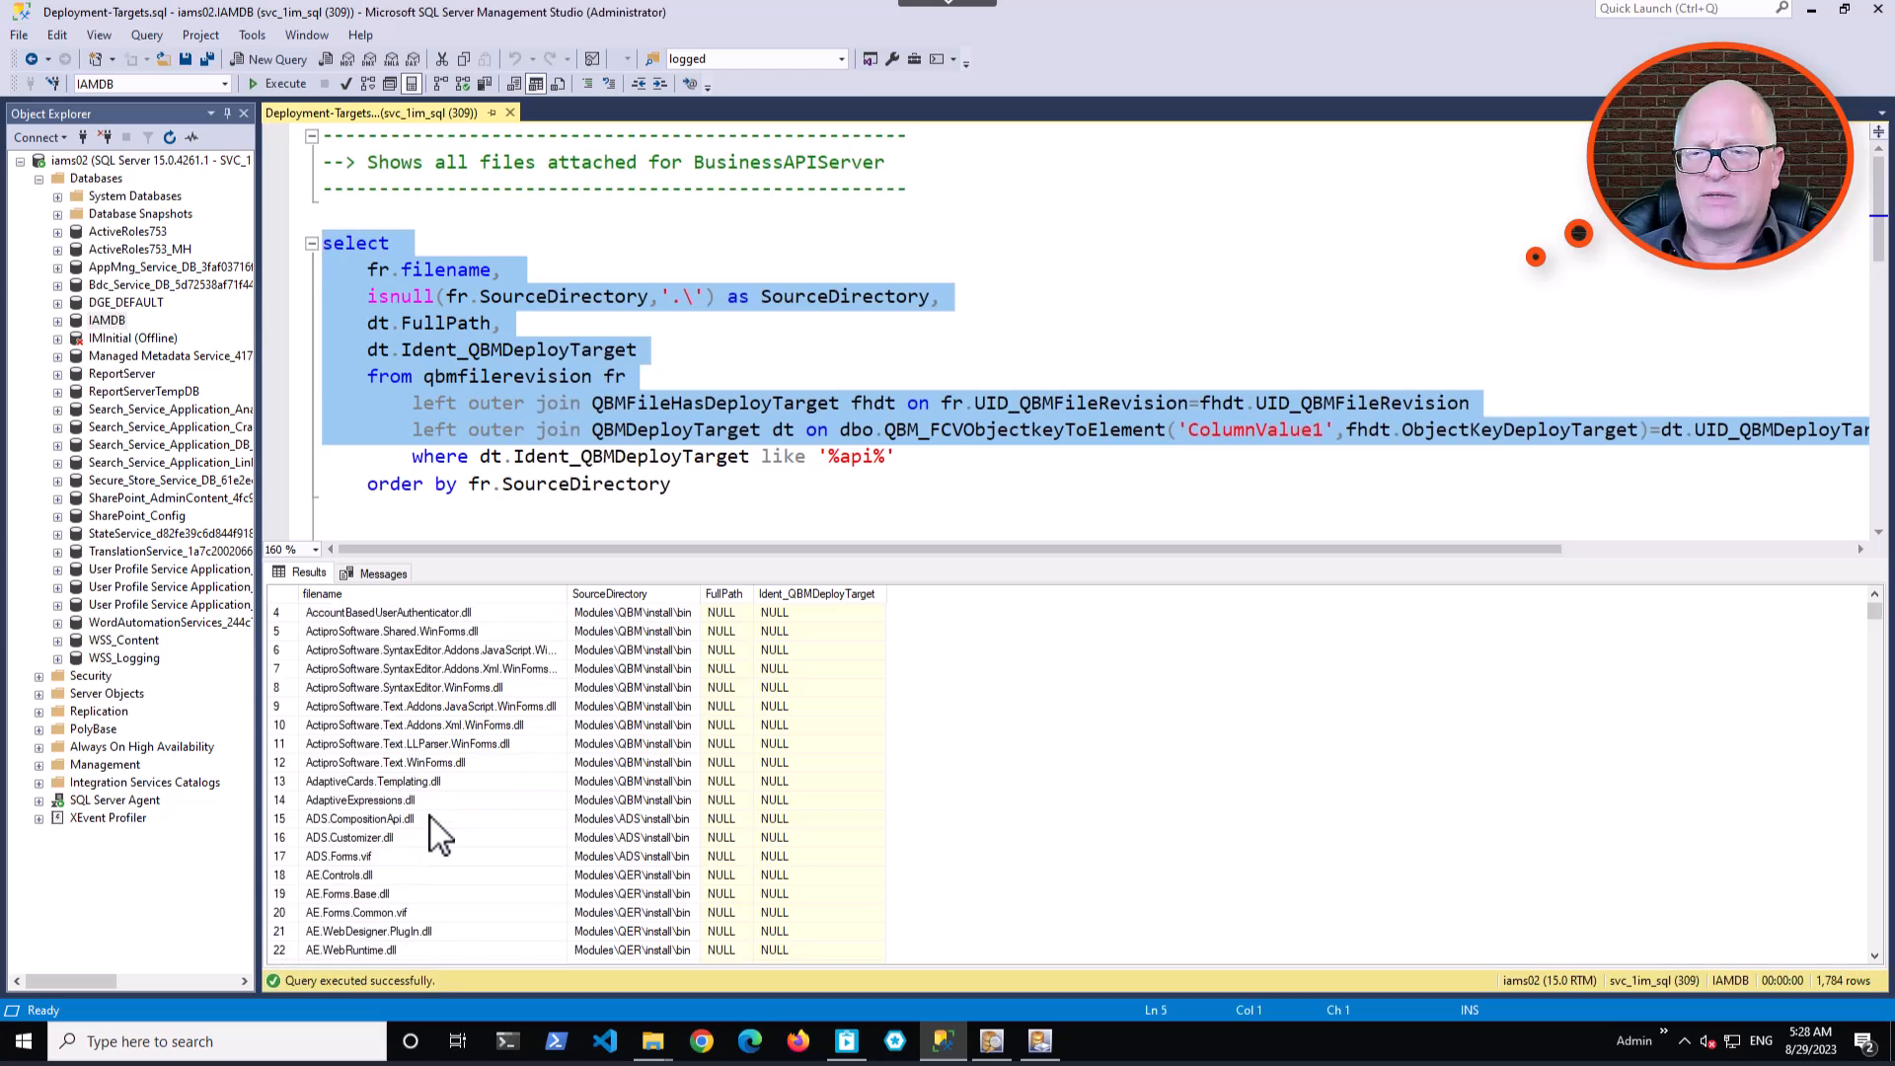
pyautogui.scroll(-10, 430, 817)
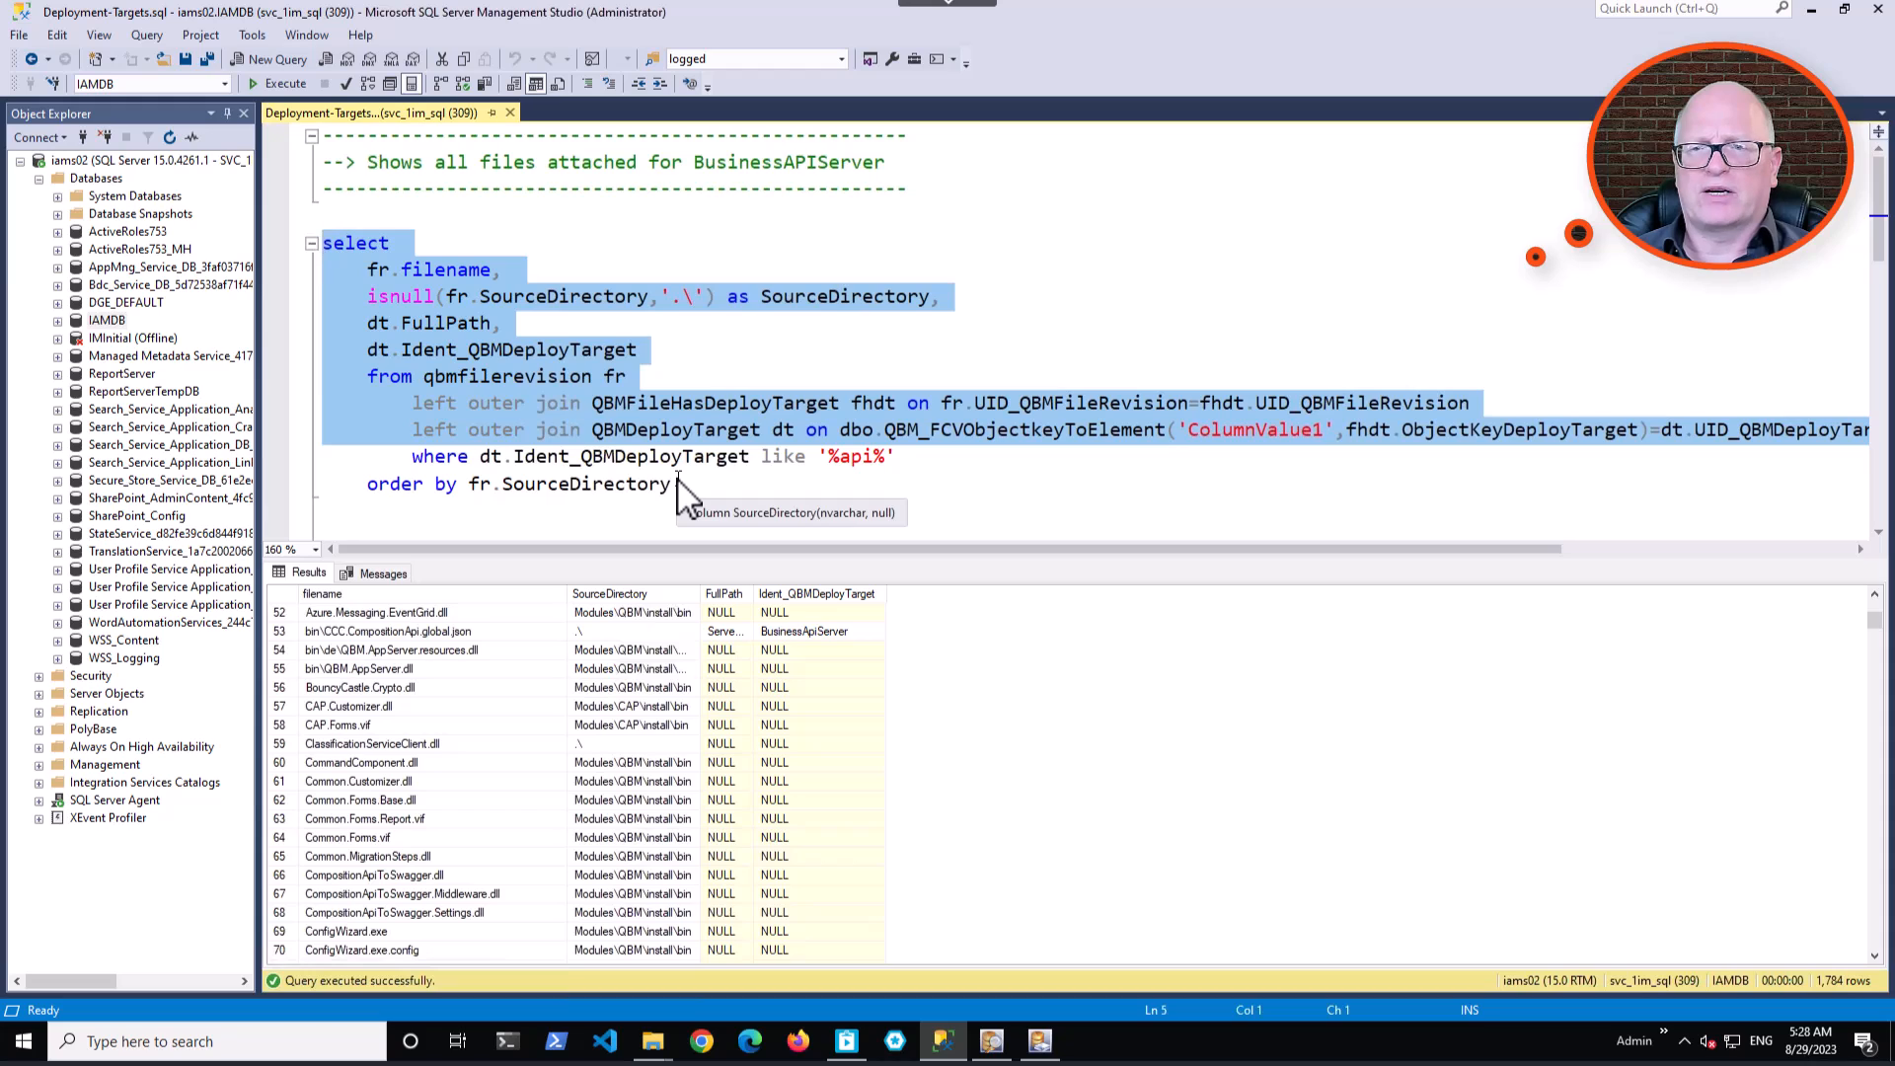
# Run the BusinessAPIServer files query including its where filter on deploy targets like '%api%'.
pyautogui.moveTo(921, 458); pyautogui.dragTo(167, 248)
pyautogui.press('F5')
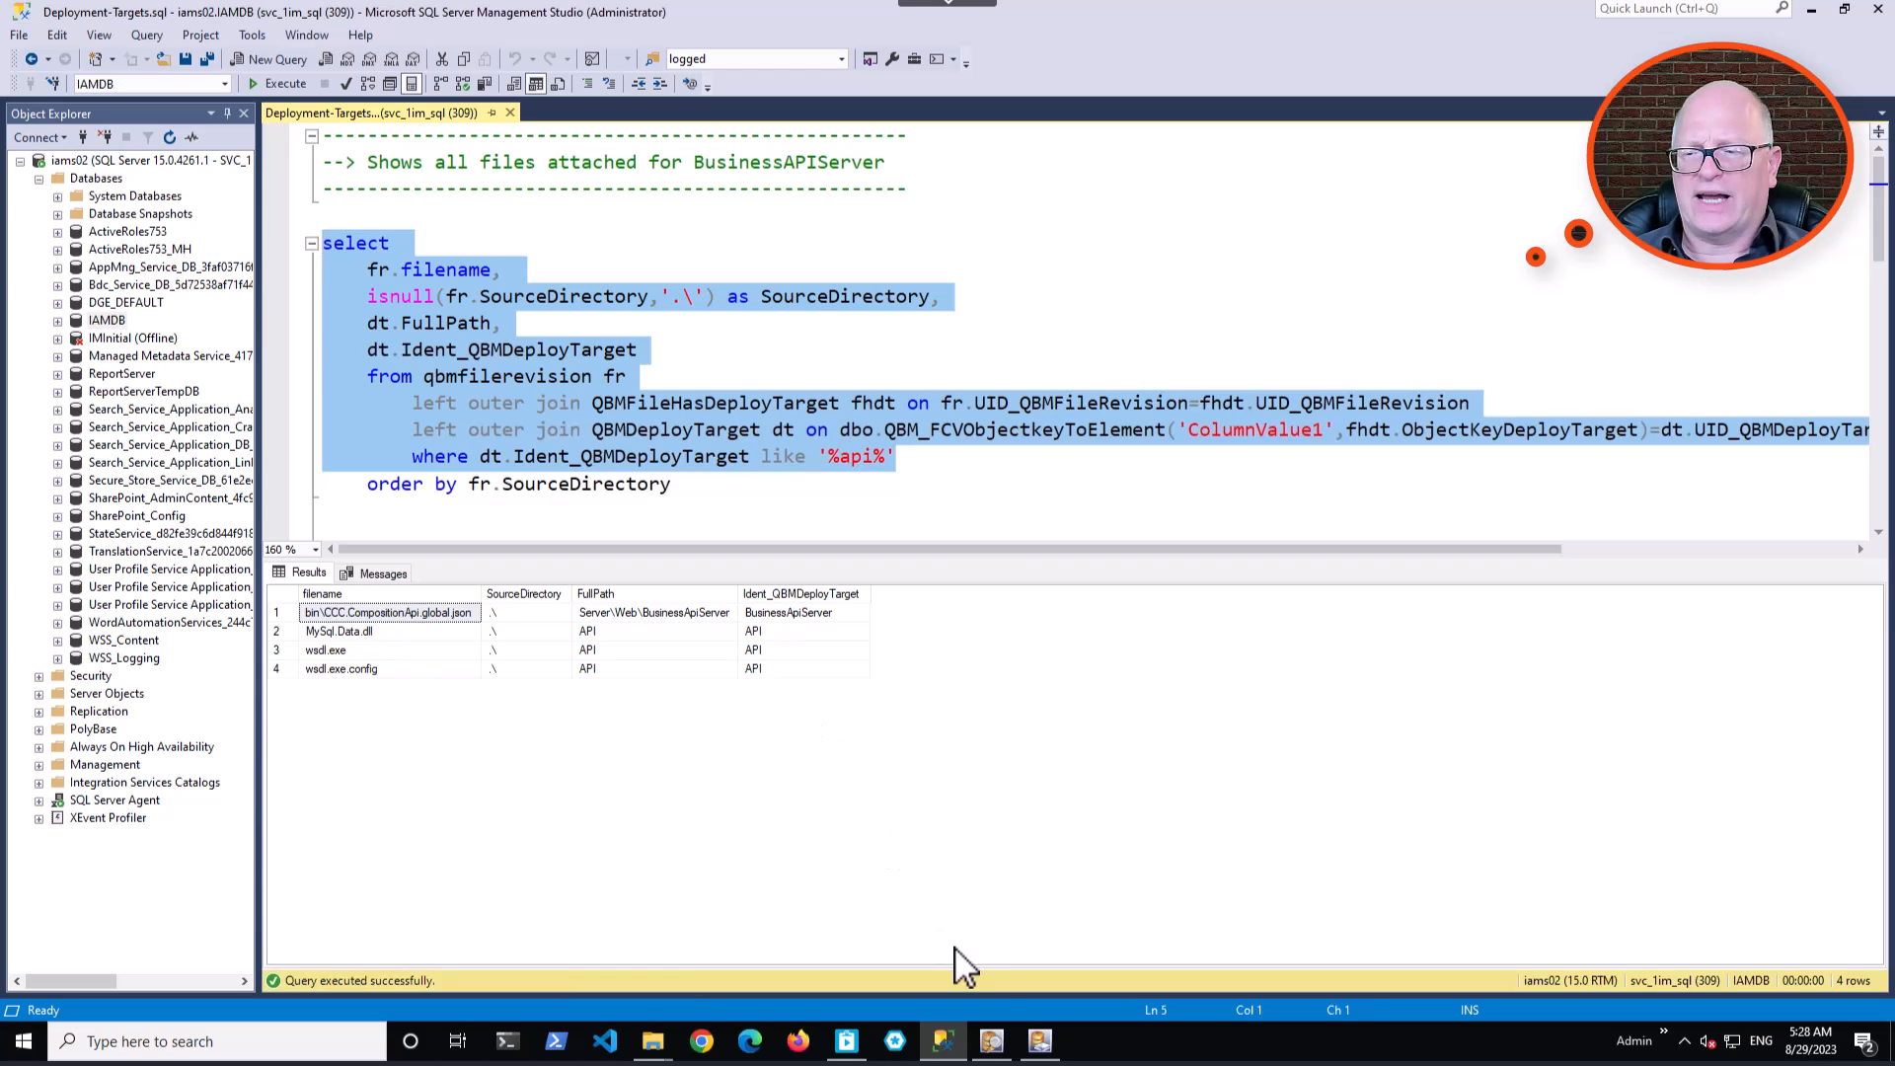
# Switch back to Software Loader's machine role assignment and reposition its window over the query editor.
pyautogui.click(1043, 1042)
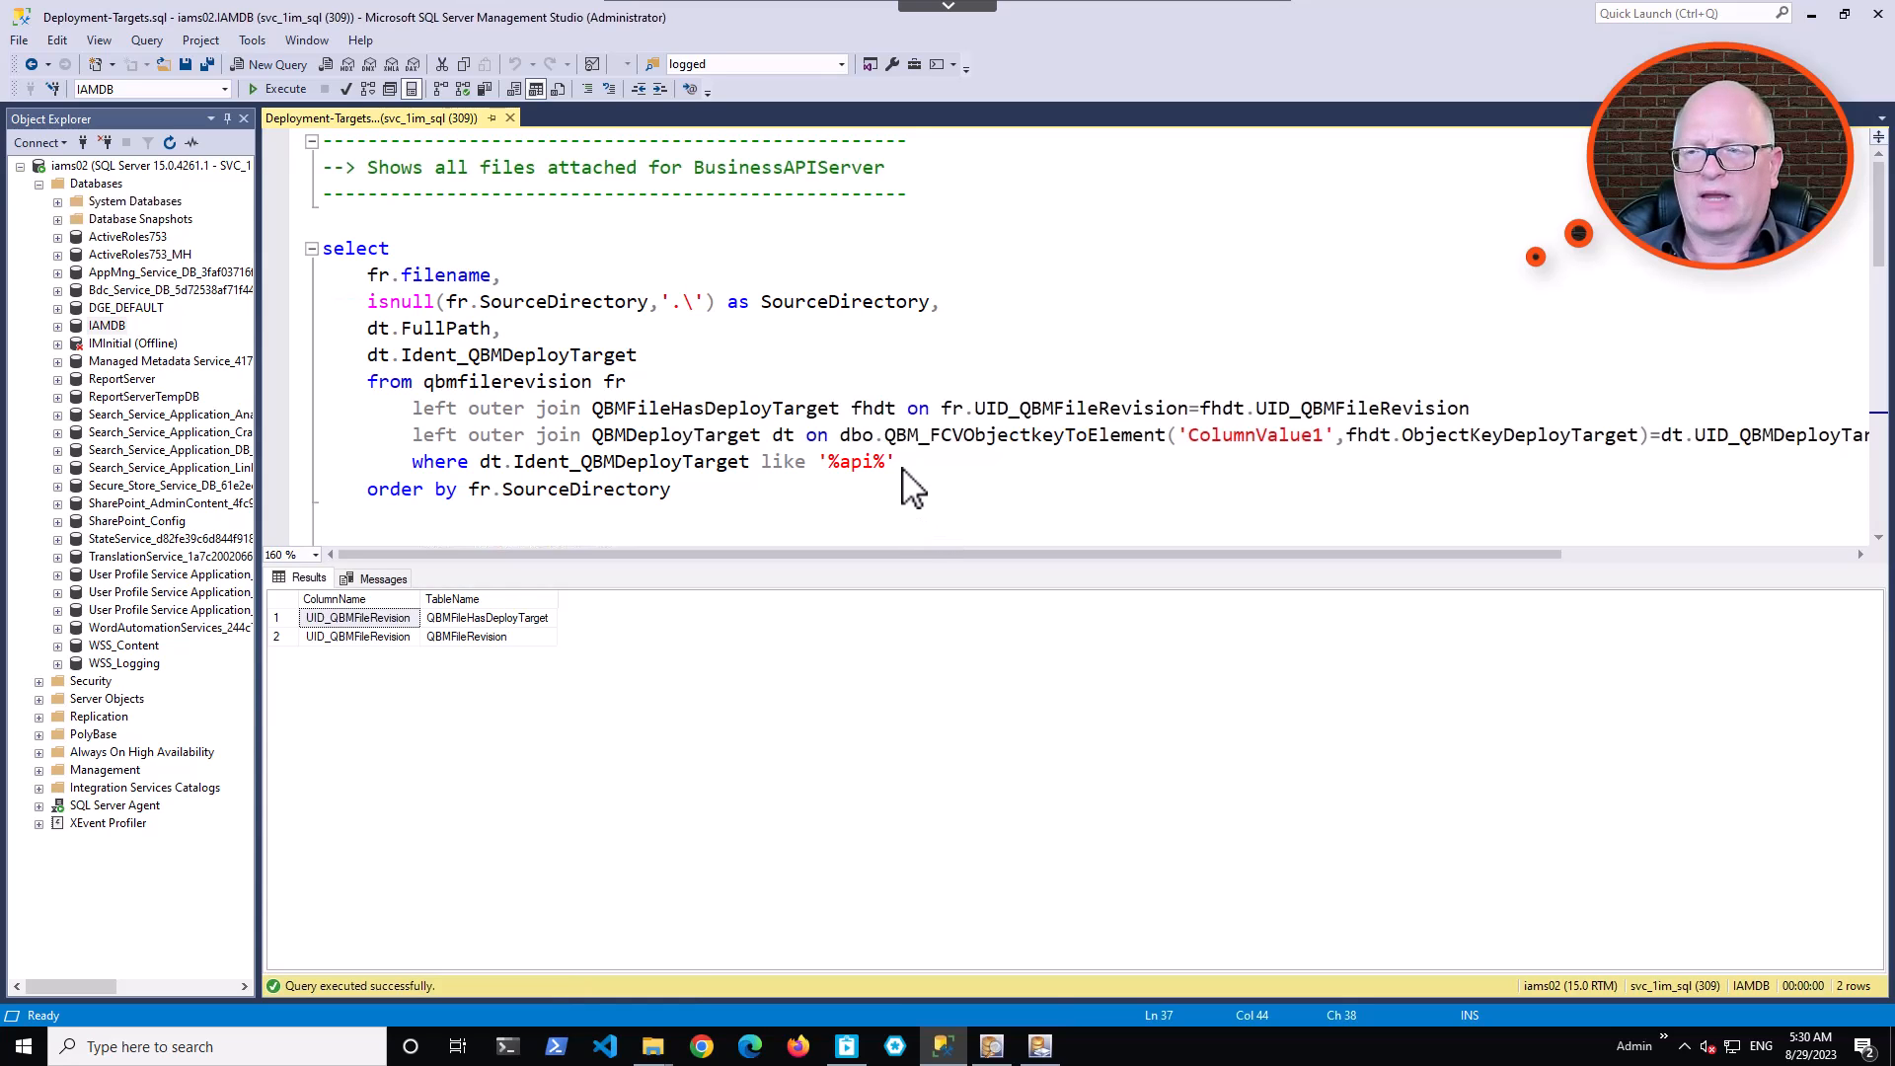
pyautogui.click(1040, 1046)
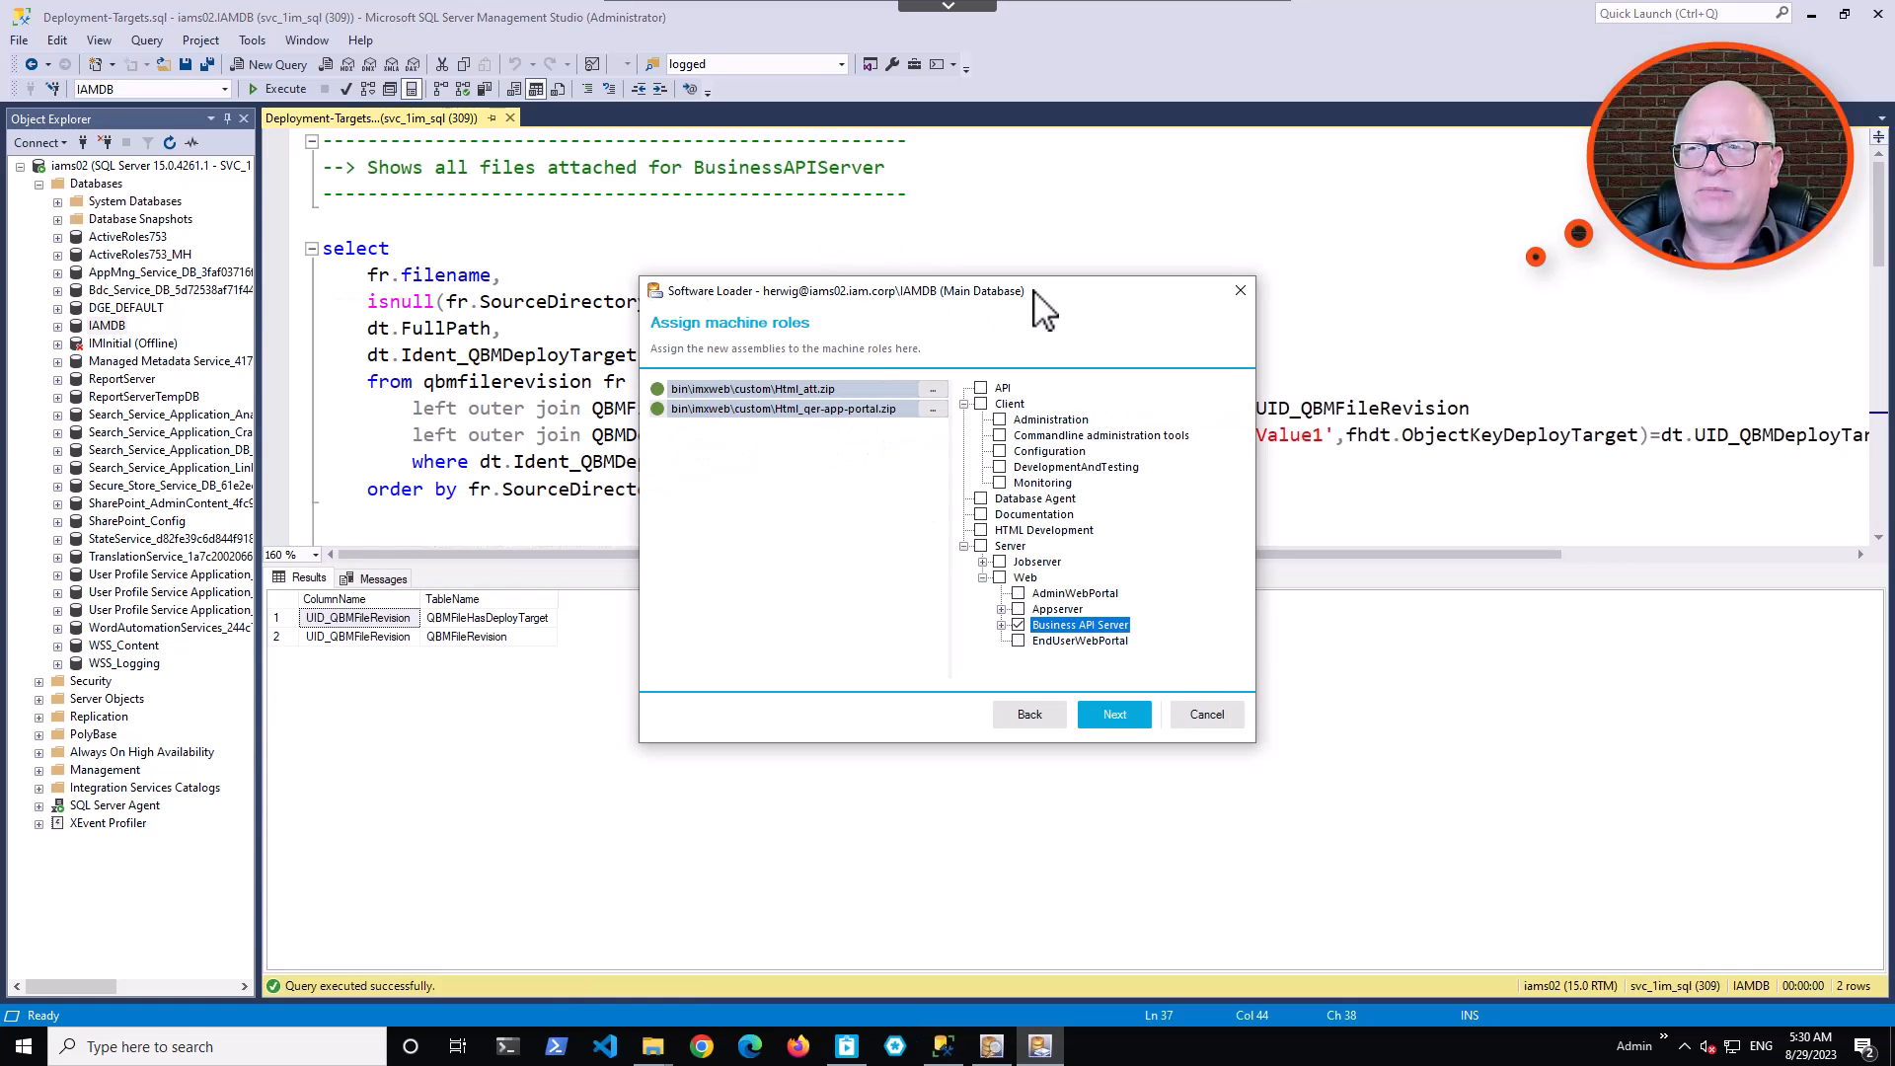
pyautogui.moveTo(1074, 289); pyautogui.dragTo(918, 242)
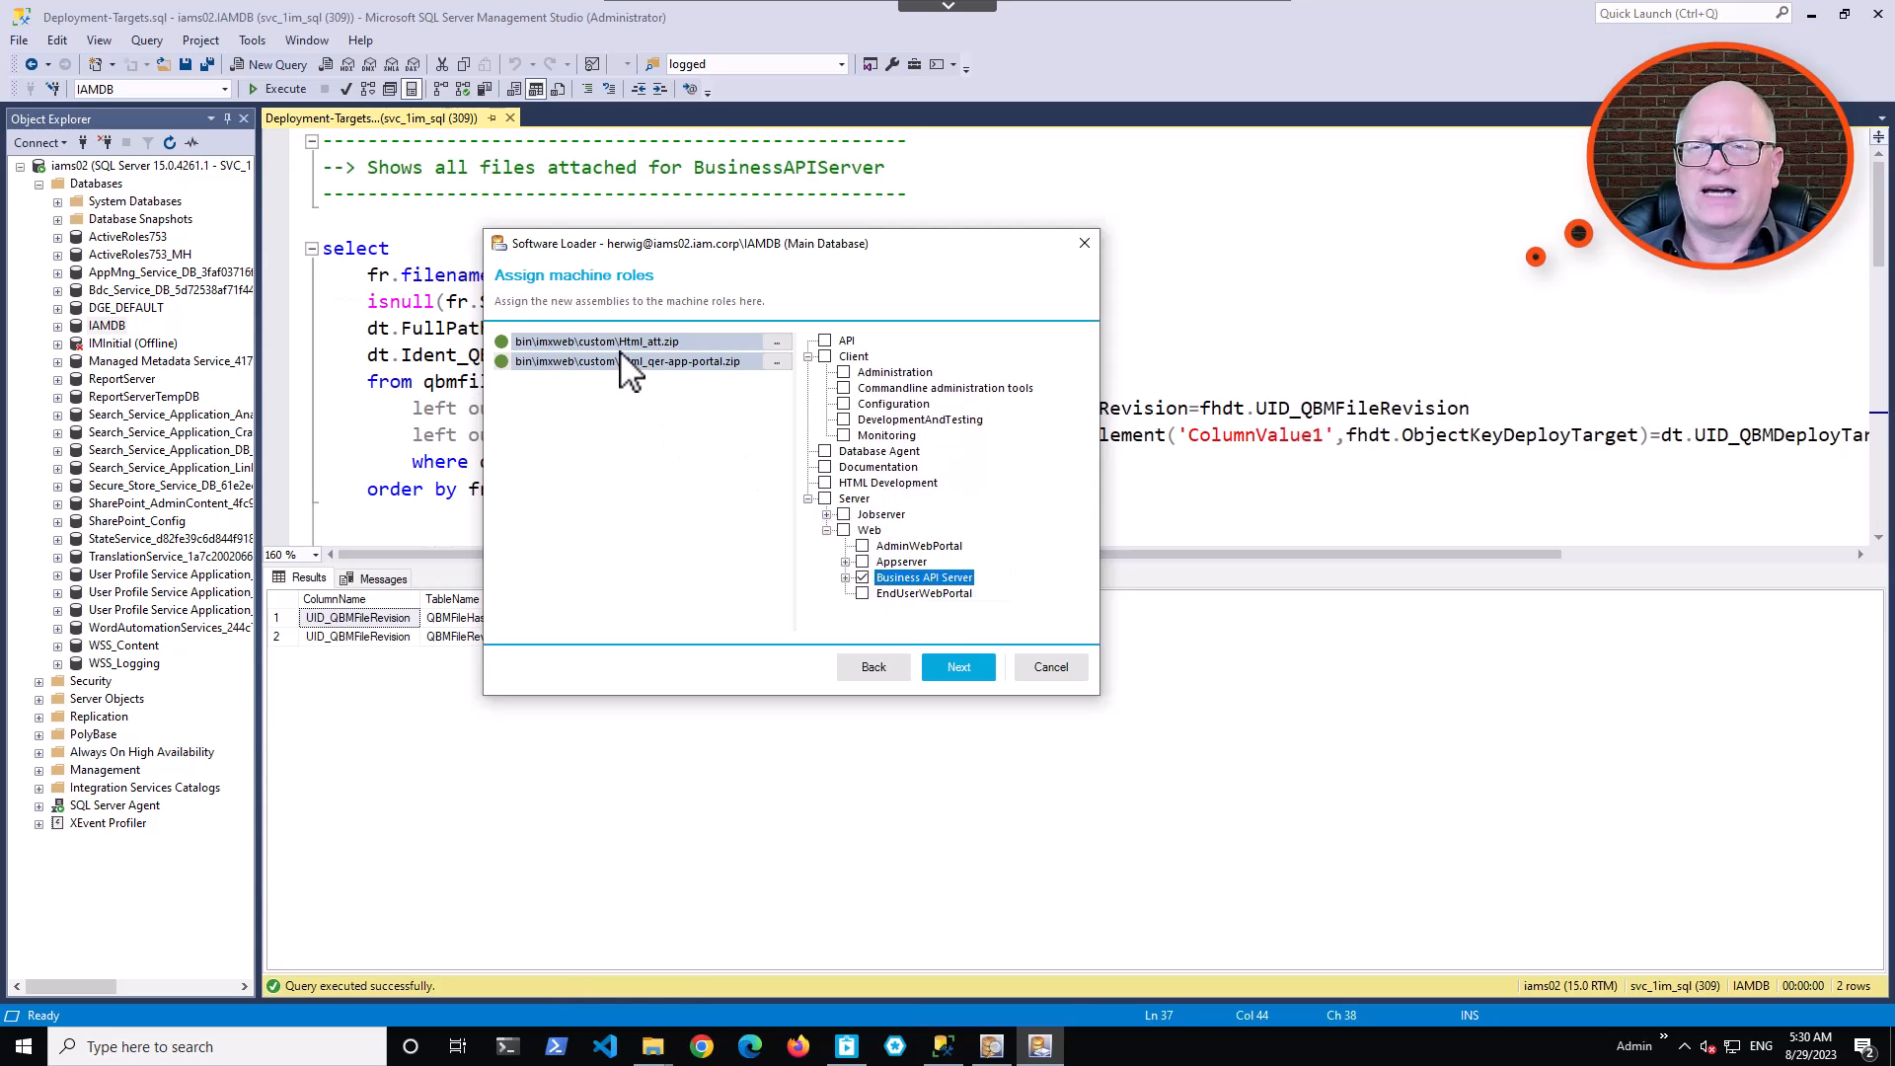
# Accept the Business API Server role assignment for both zip files and proceed to the change label selection.
pyautogui.click(972, 680)
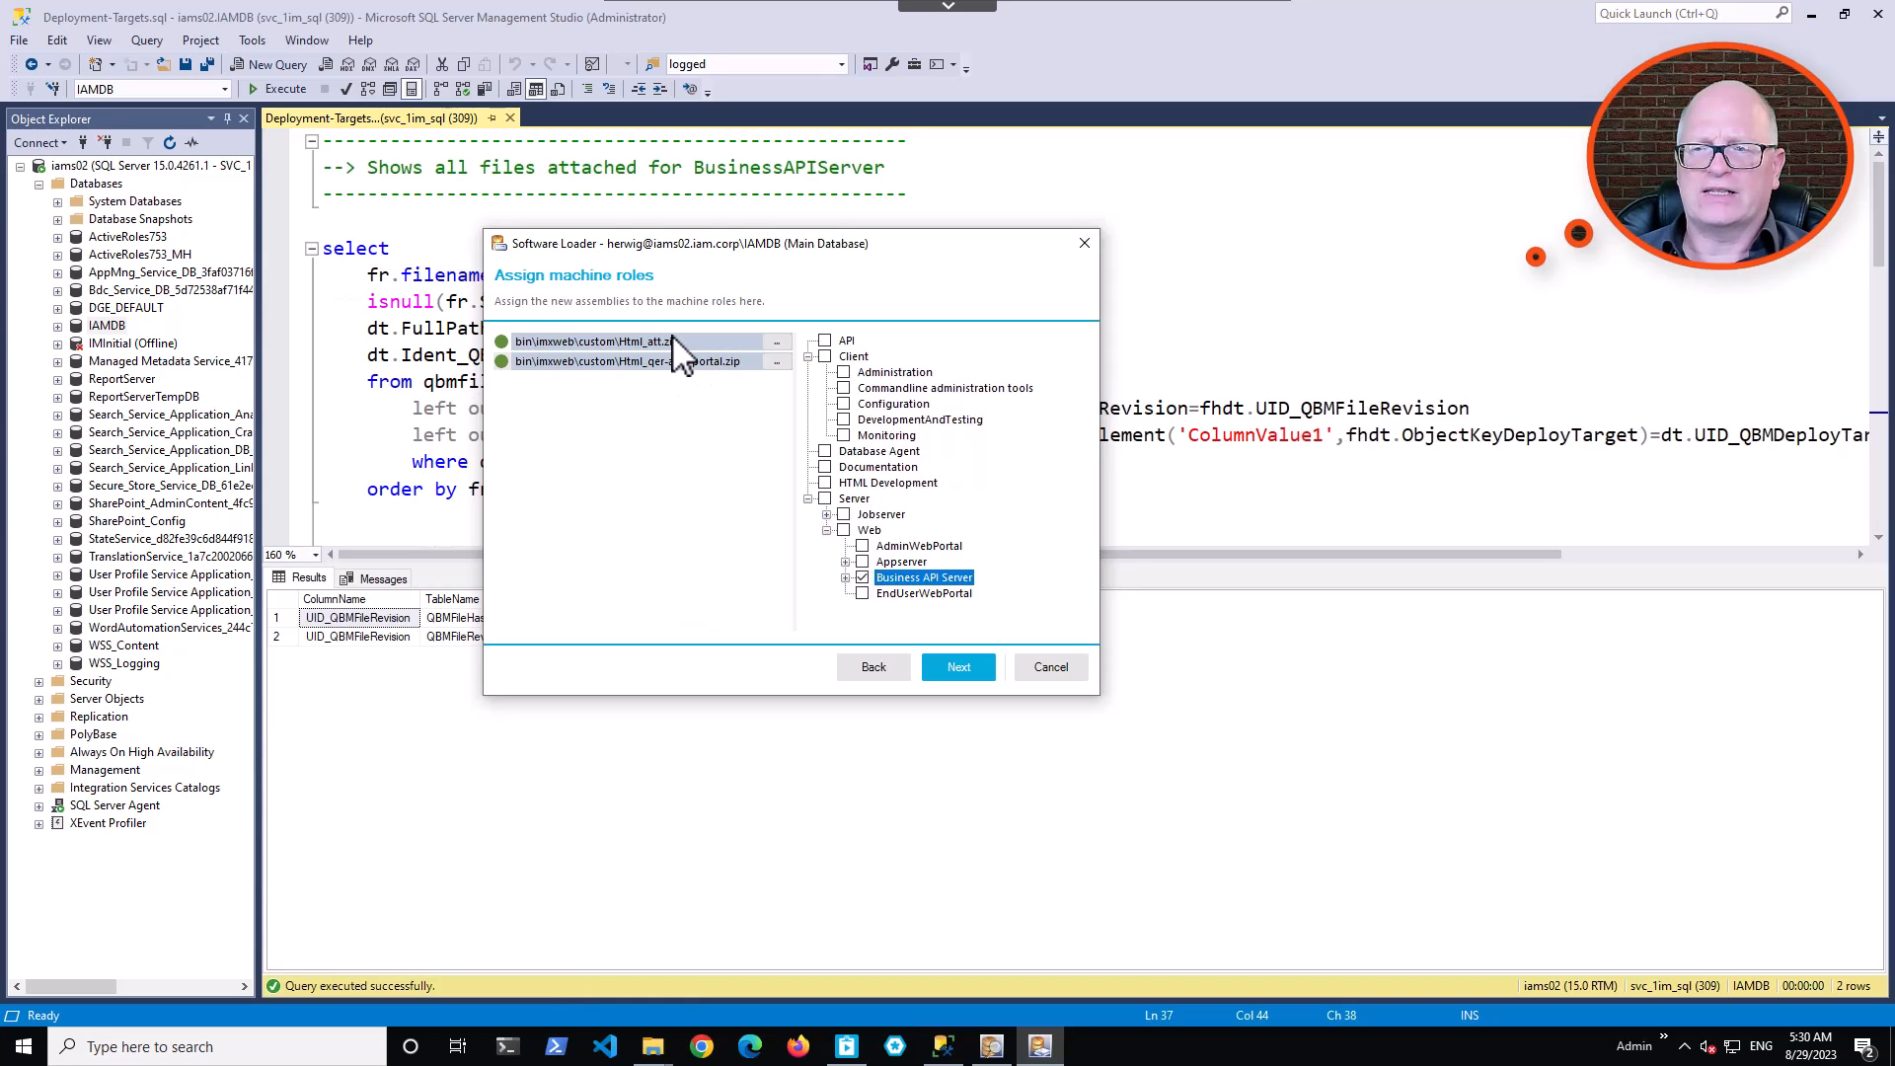
pyautogui.click(862, 579)
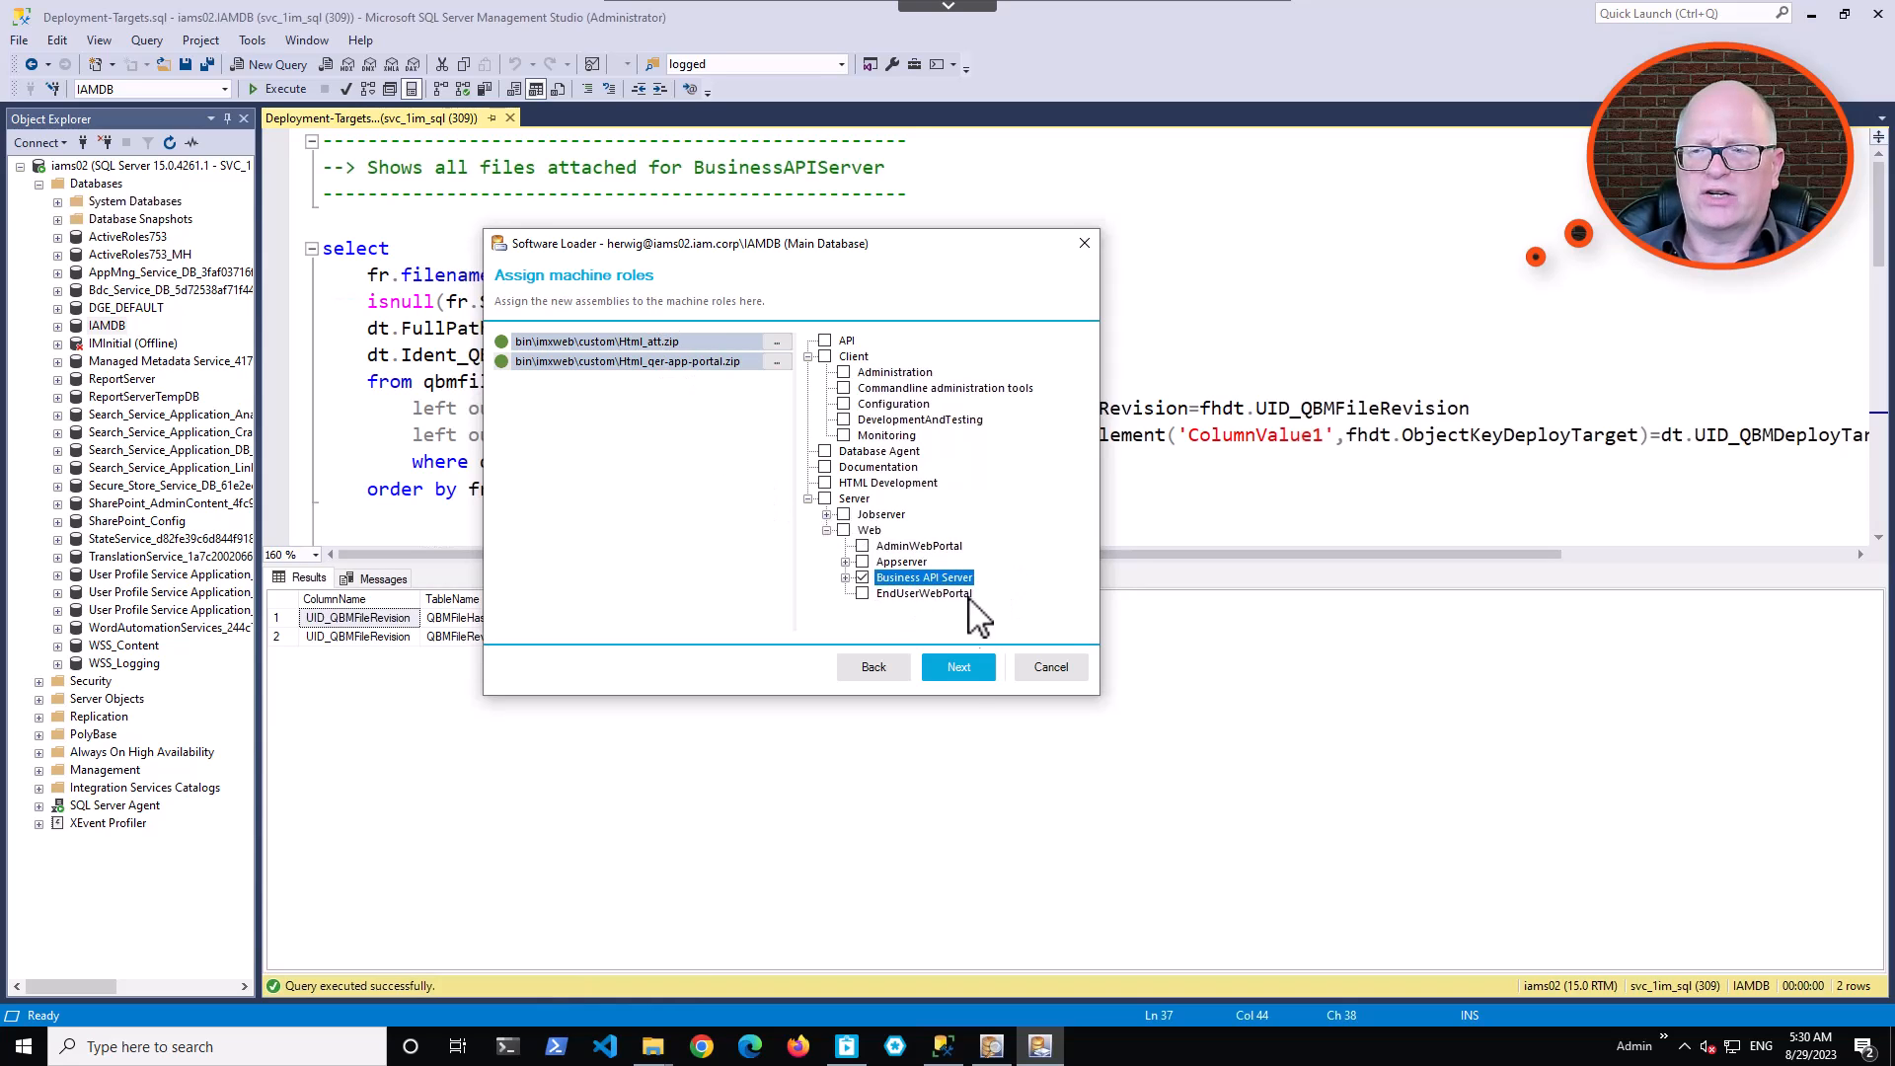
pyautogui.click(966, 670)
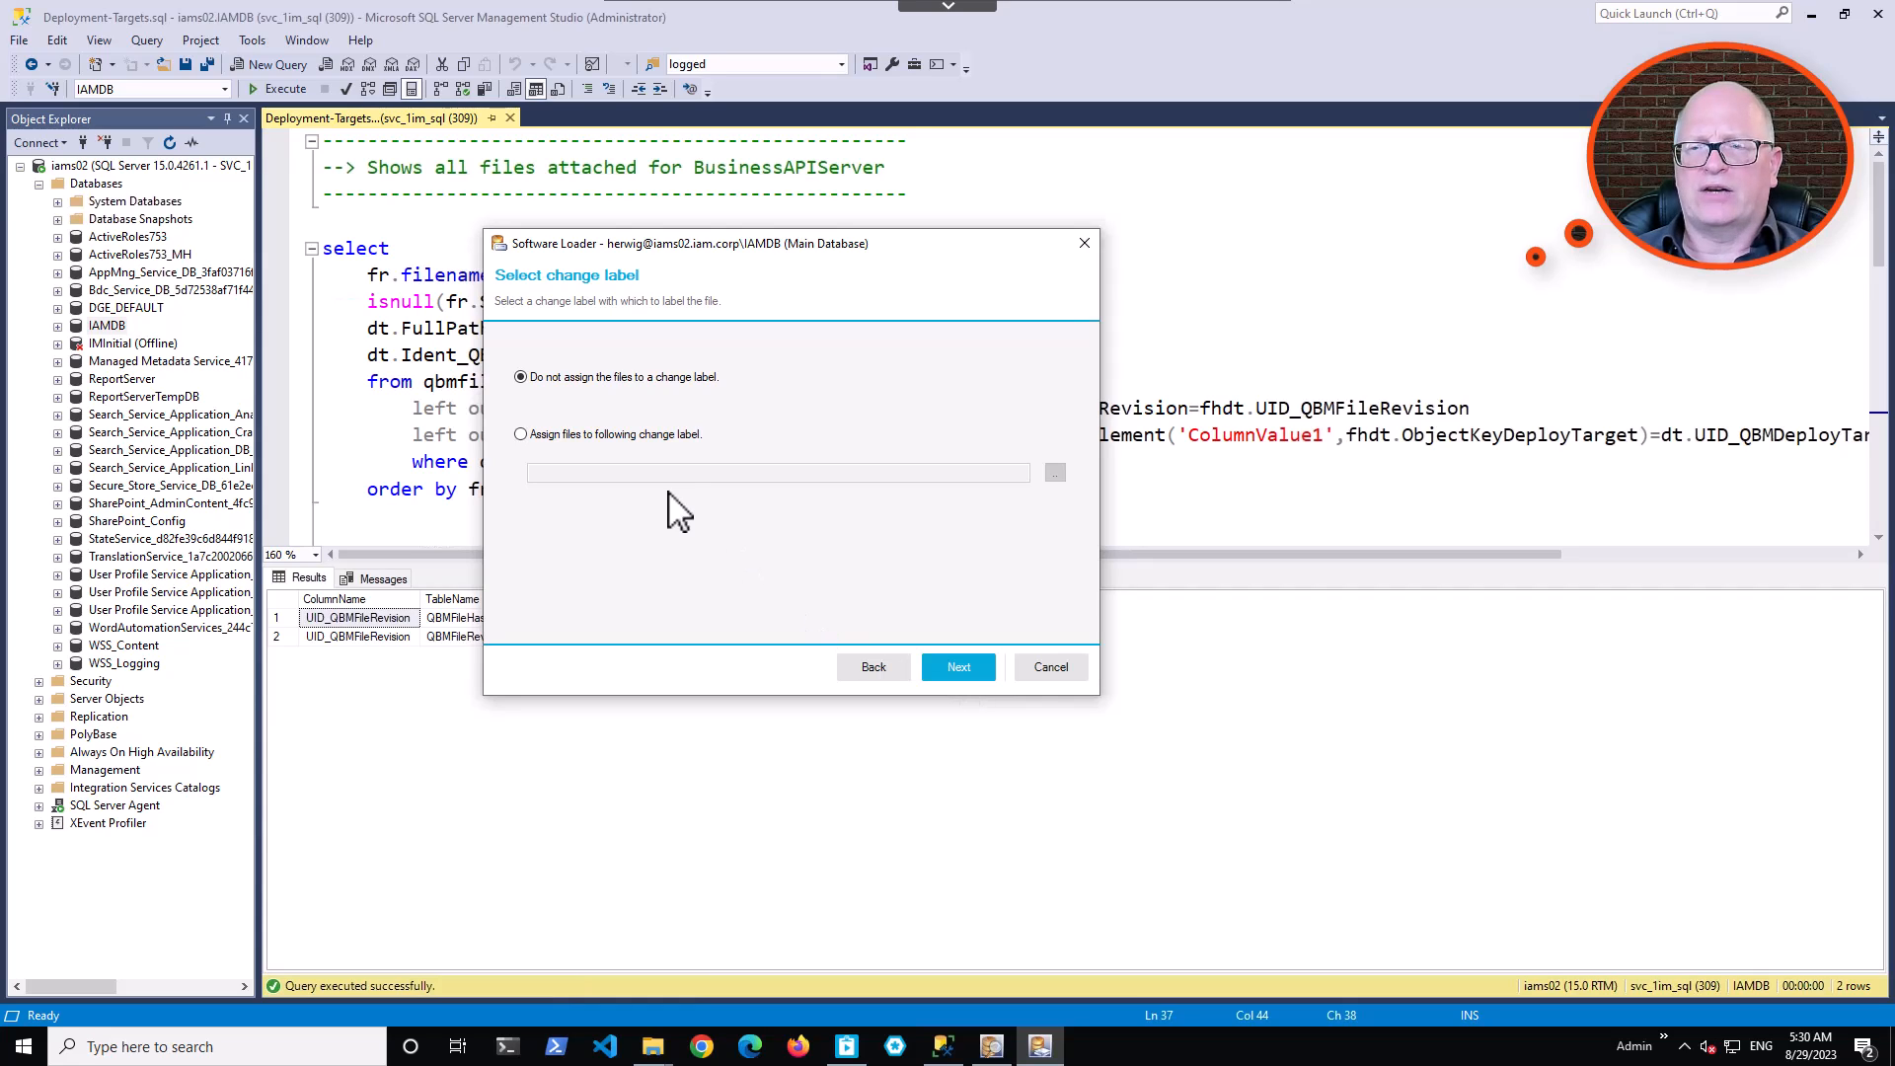
# Assign the files to the change label WebDev_20230817 and transfer them to the database.
pyautogui.click(643, 435)
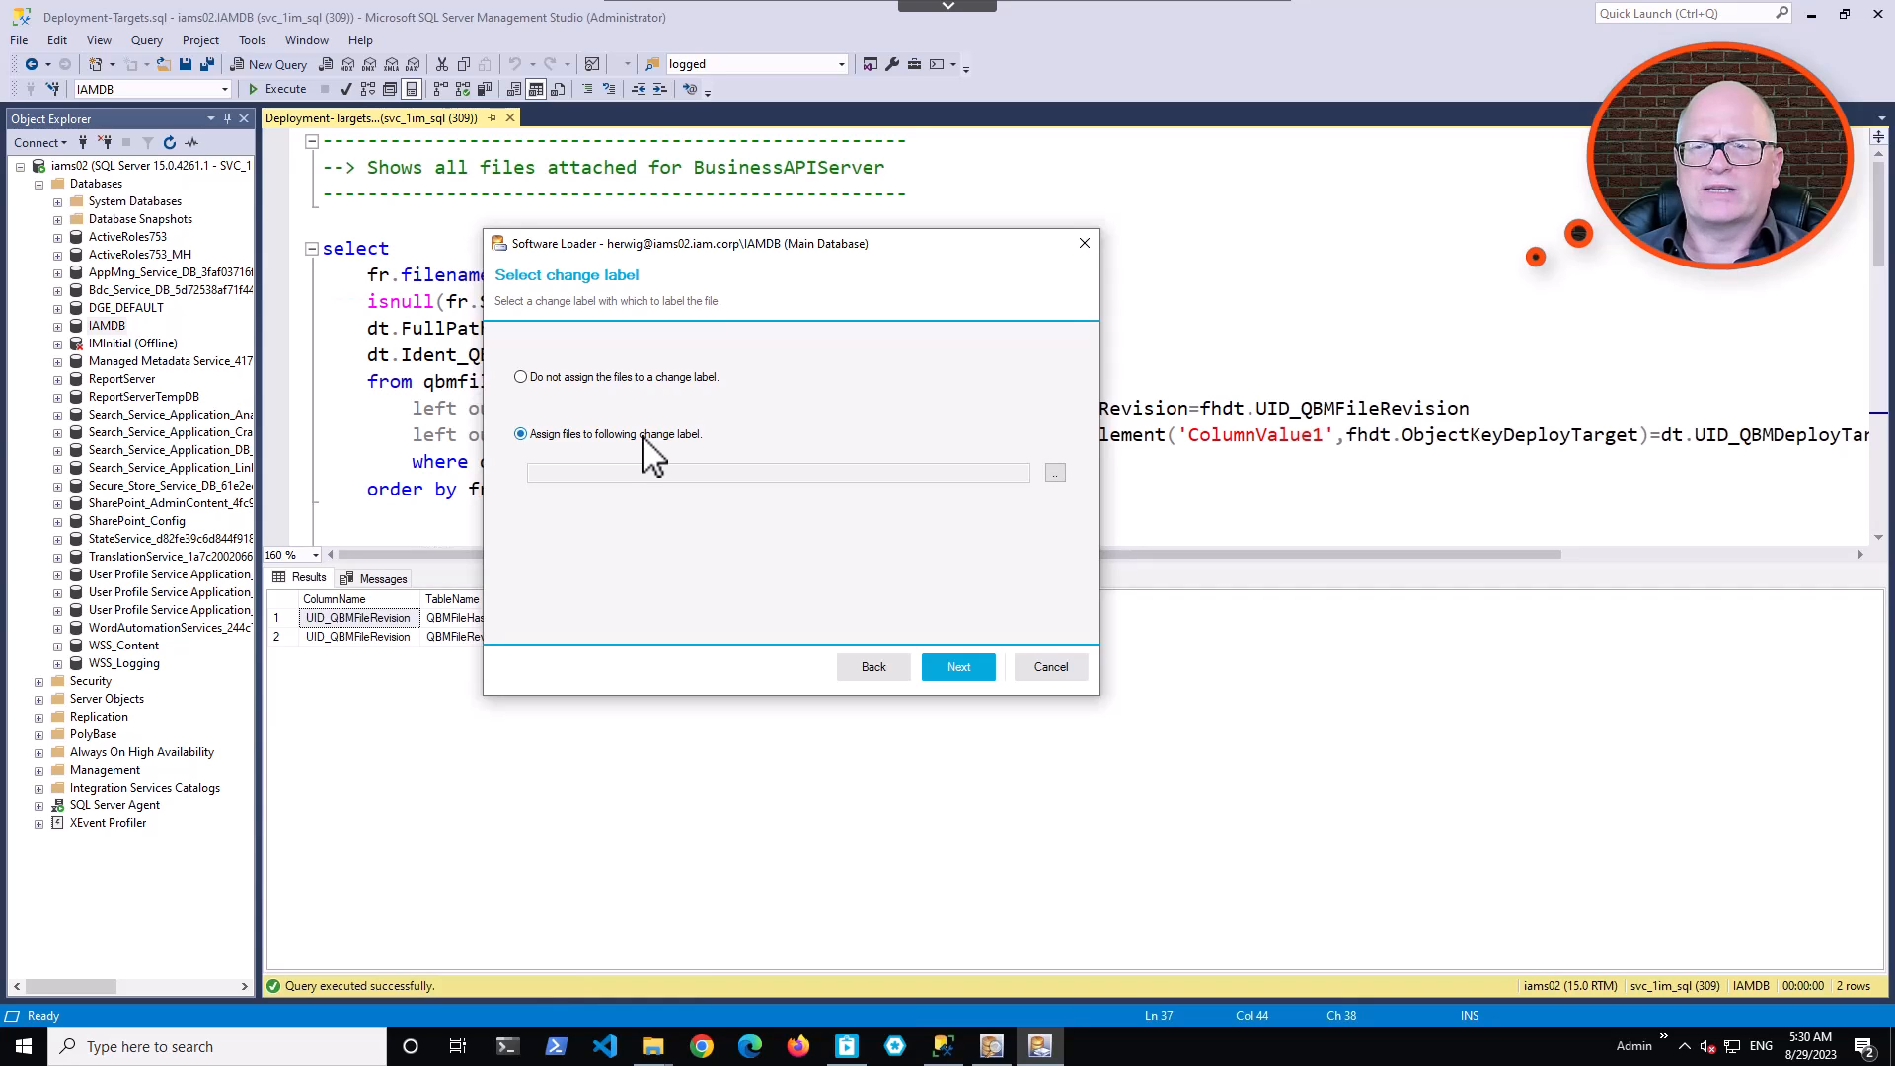
pyautogui.click(1055, 473)
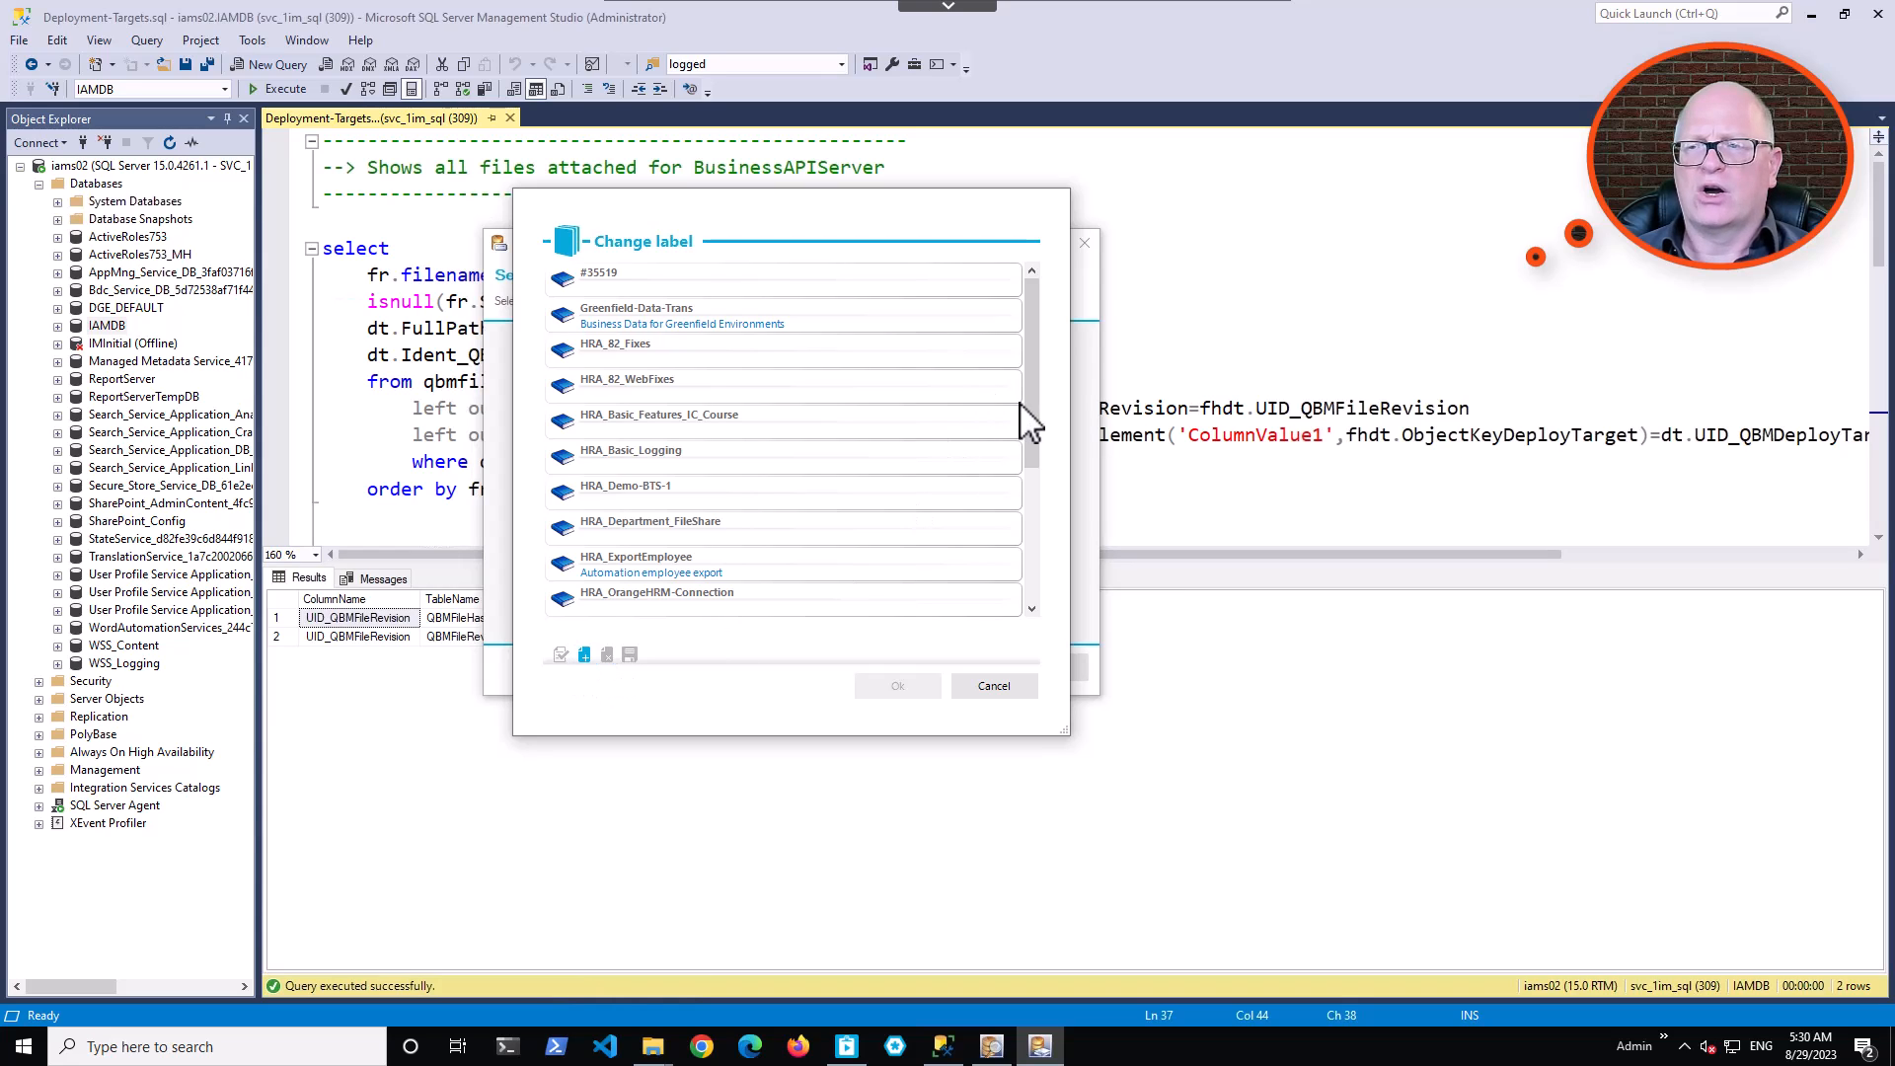
pyautogui.scroll(-3, 1031, 609)
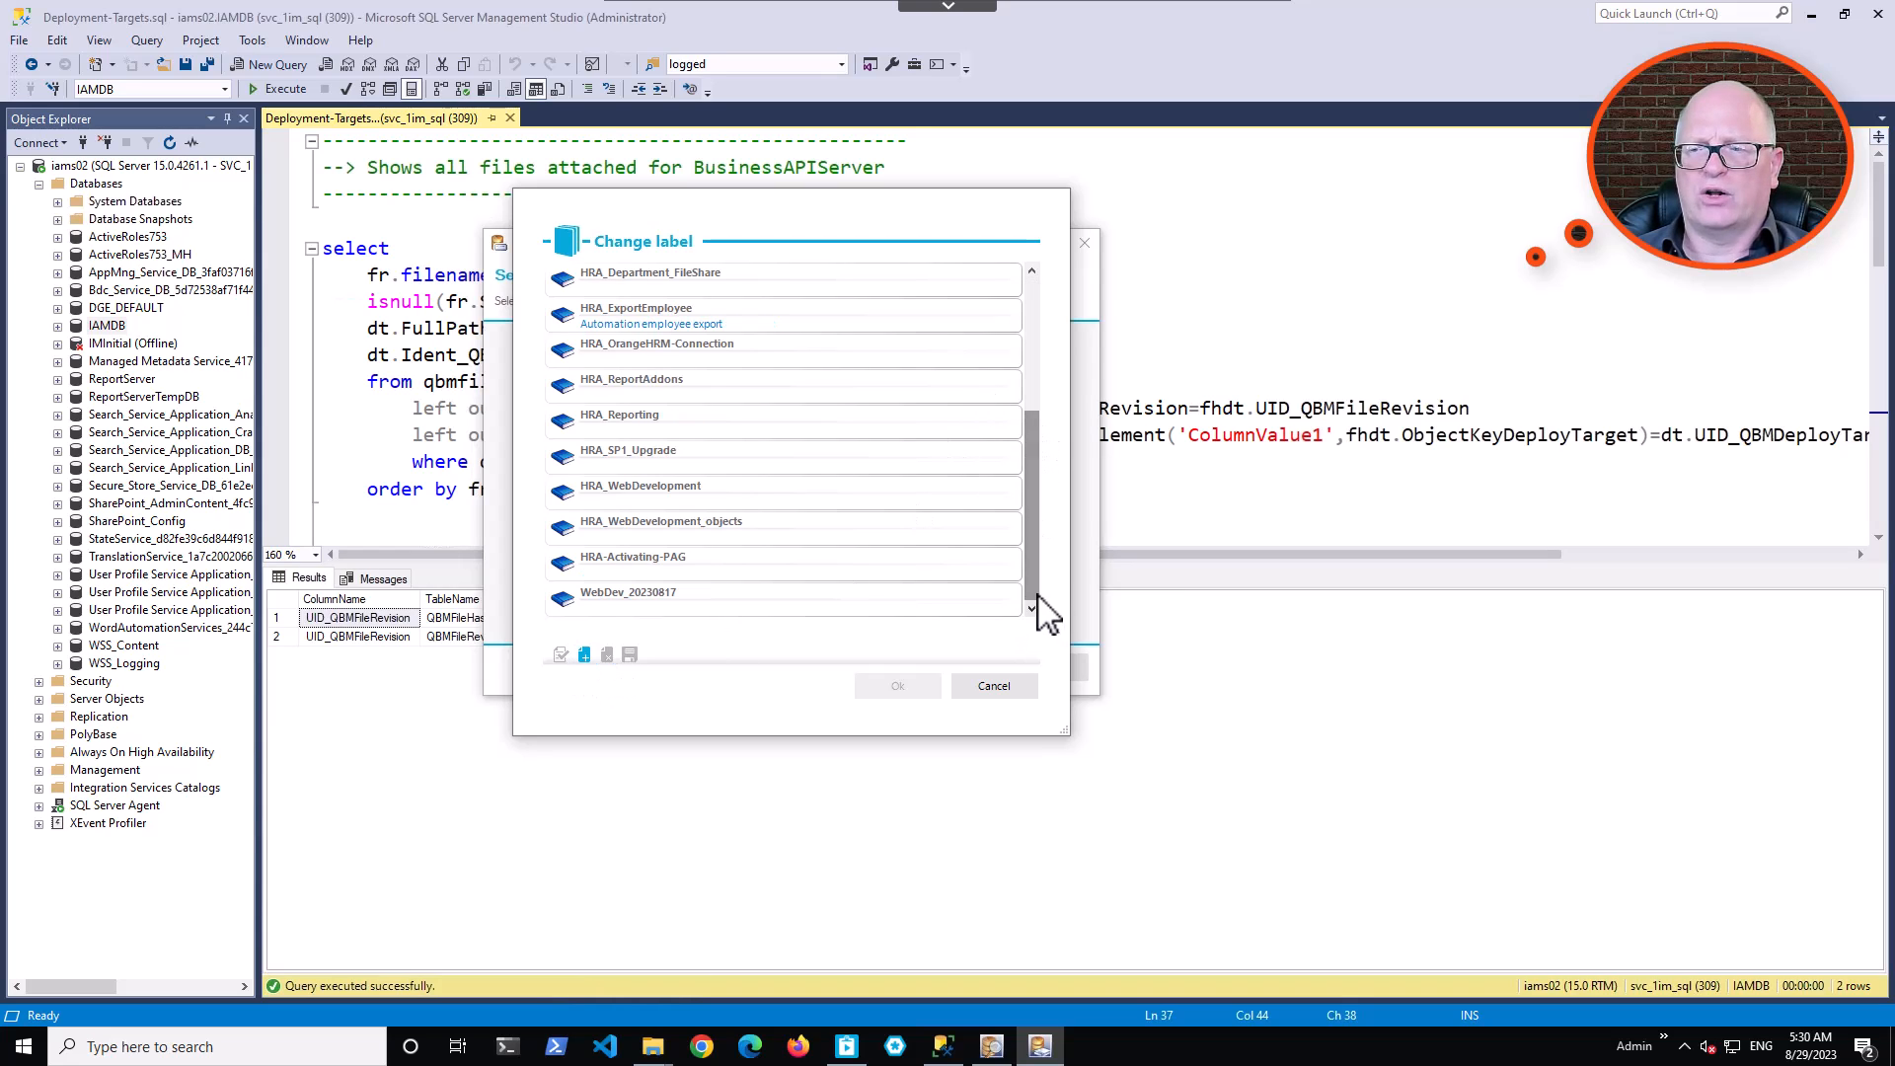
pyautogui.click(681, 602)
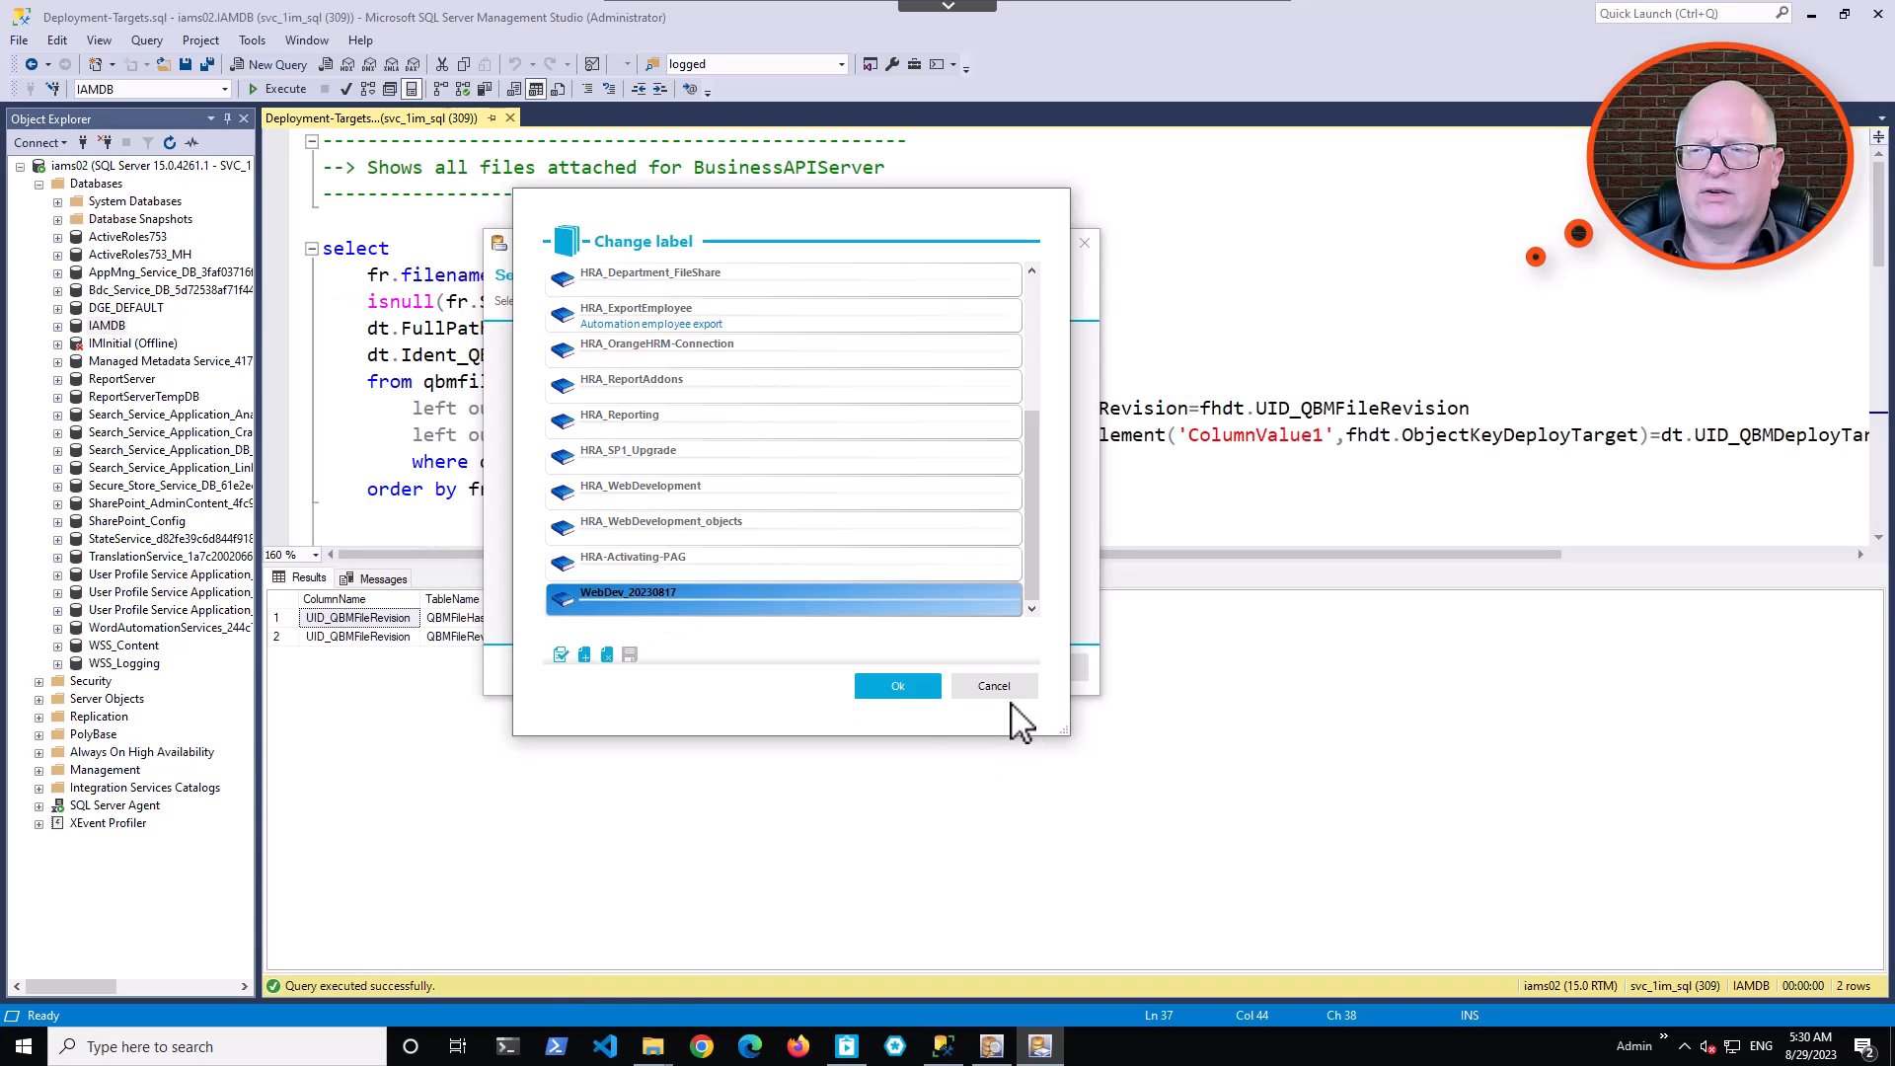
pyautogui.click(900, 688)
pyautogui.click(959, 667)
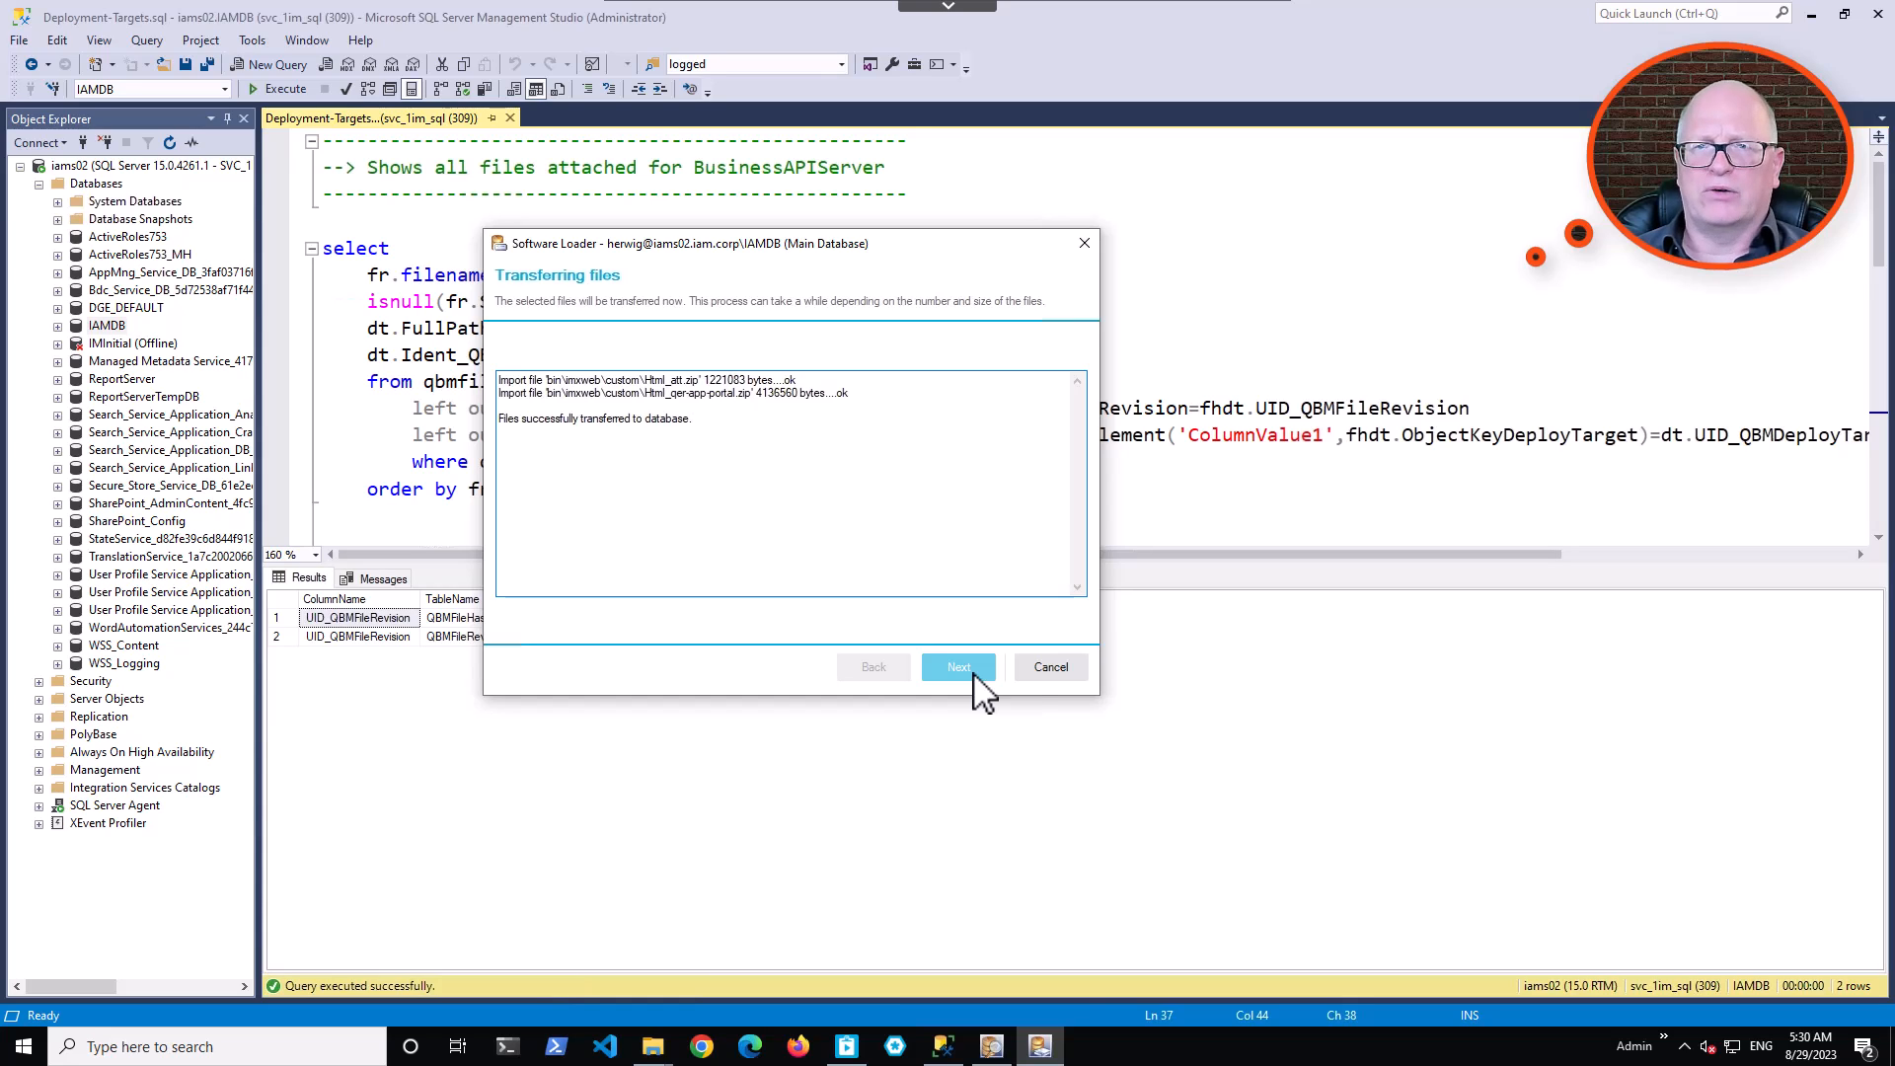
# Switch to Object Browser, filter QBMFileRevision with the existing xuserinserted condition, and select Html_att.zip and Html_qer-app-portal.zip in the list.
pyautogui.click(1001, 1054)
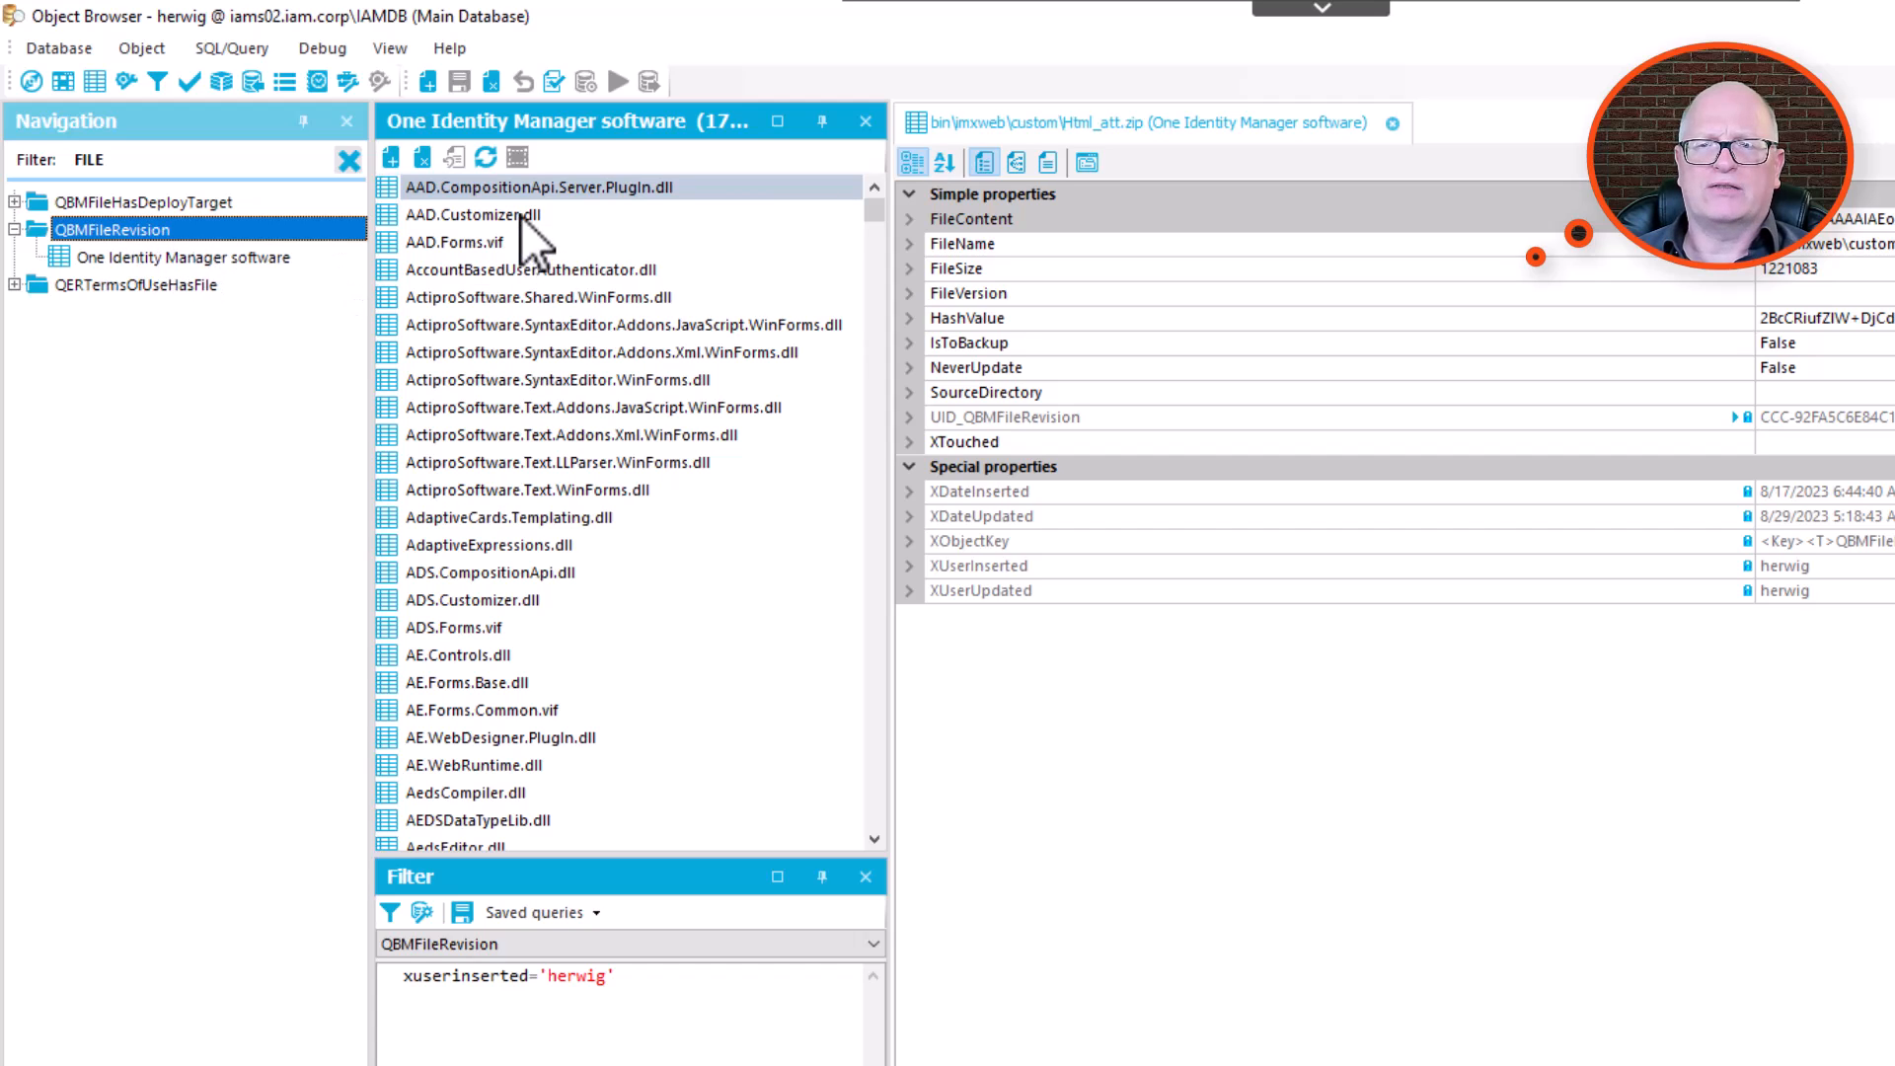
pyautogui.moveTo(879, 205); pyautogui.dragTo(877, 463)
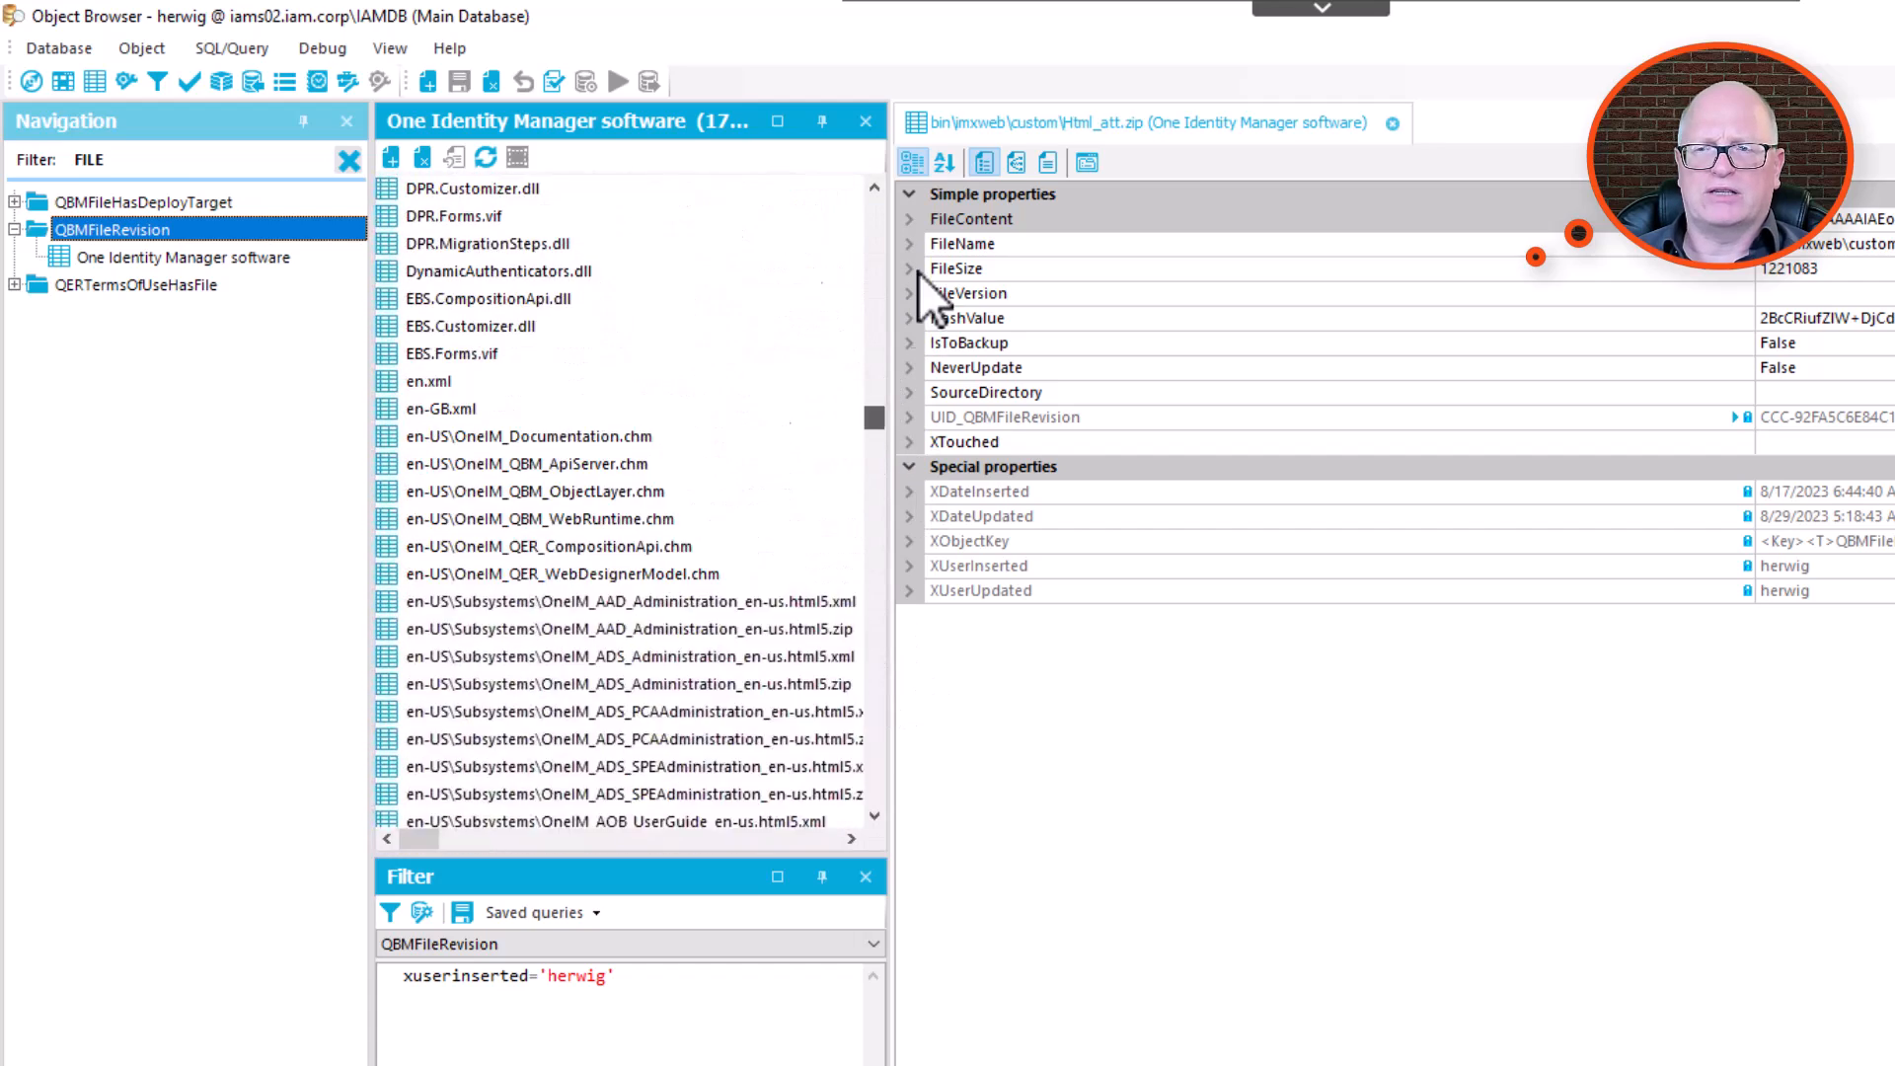
pyautogui.moveTo(913, 299); pyautogui.dragTo(896, 168)
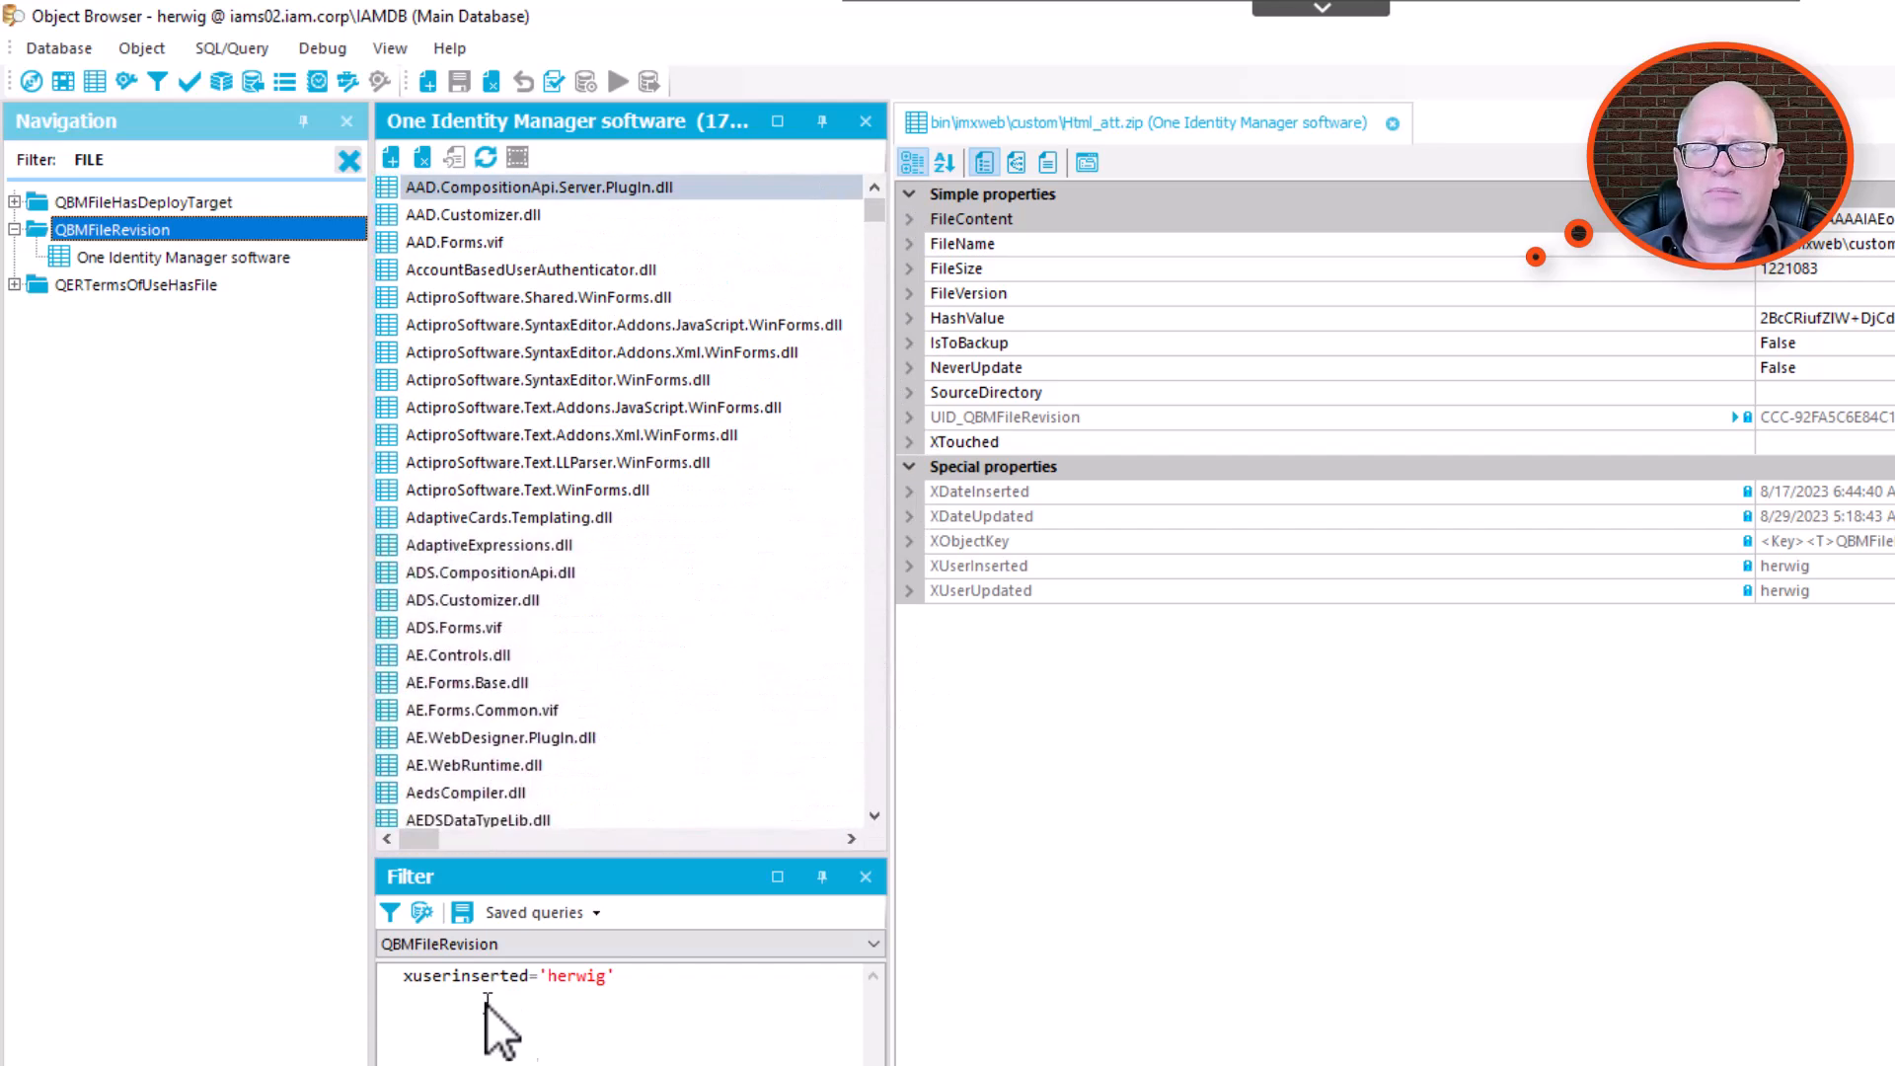
pyautogui.click(616, 981)
pyautogui.hotkey('ctrl', 'a')
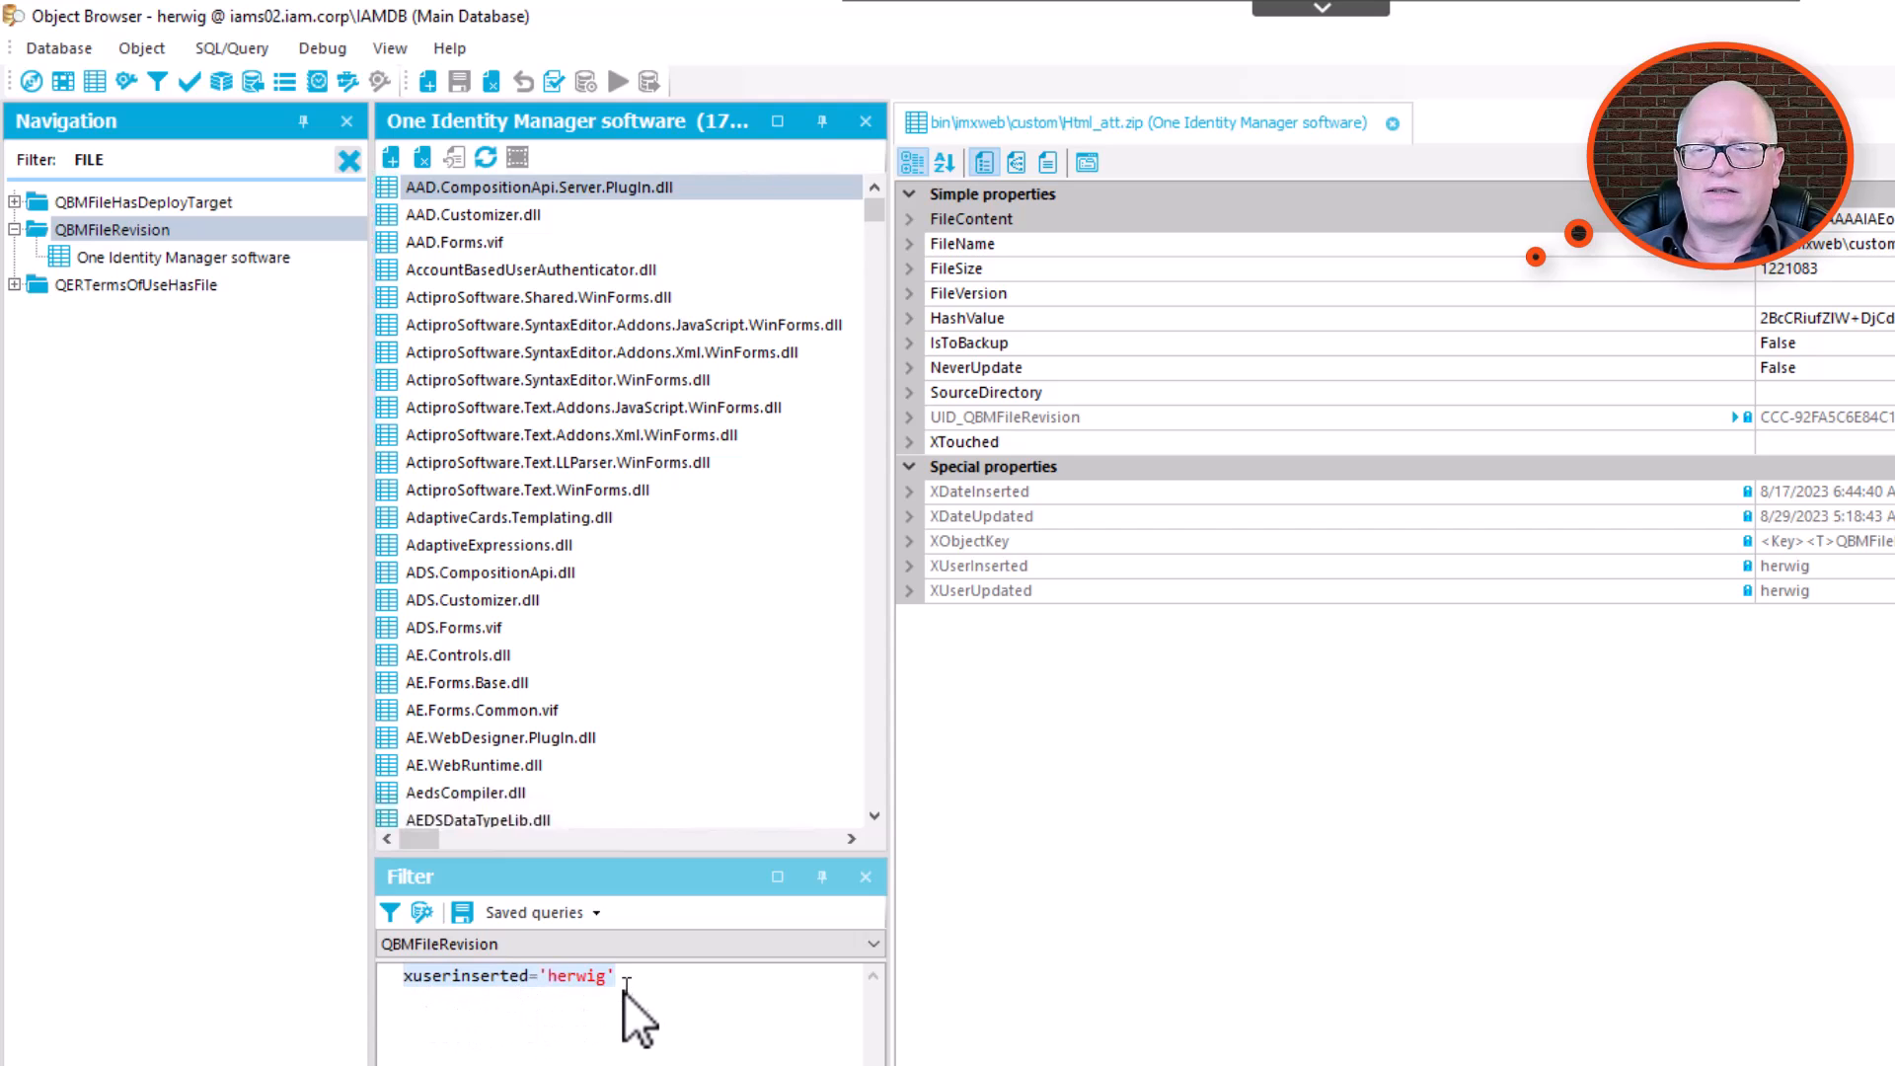
pyautogui.click(393, 915)
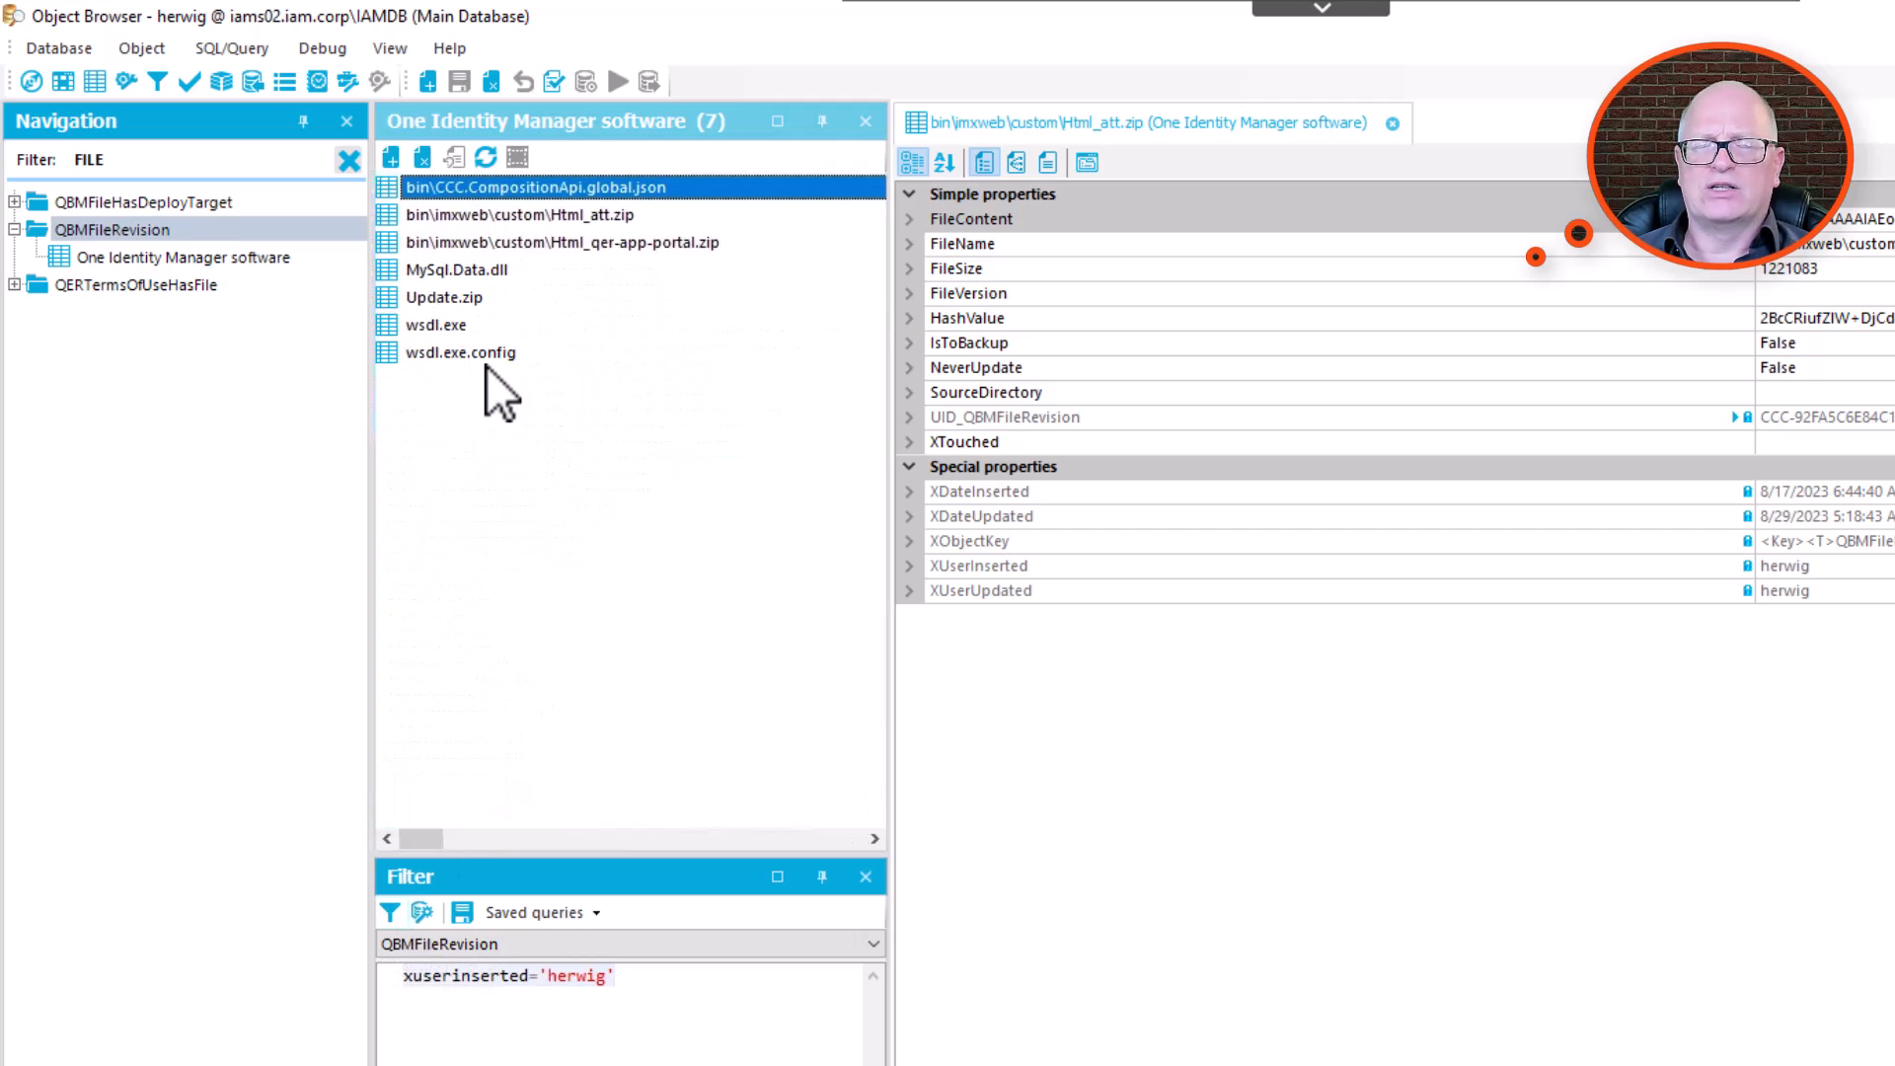
pyautogui.click(497, 217)
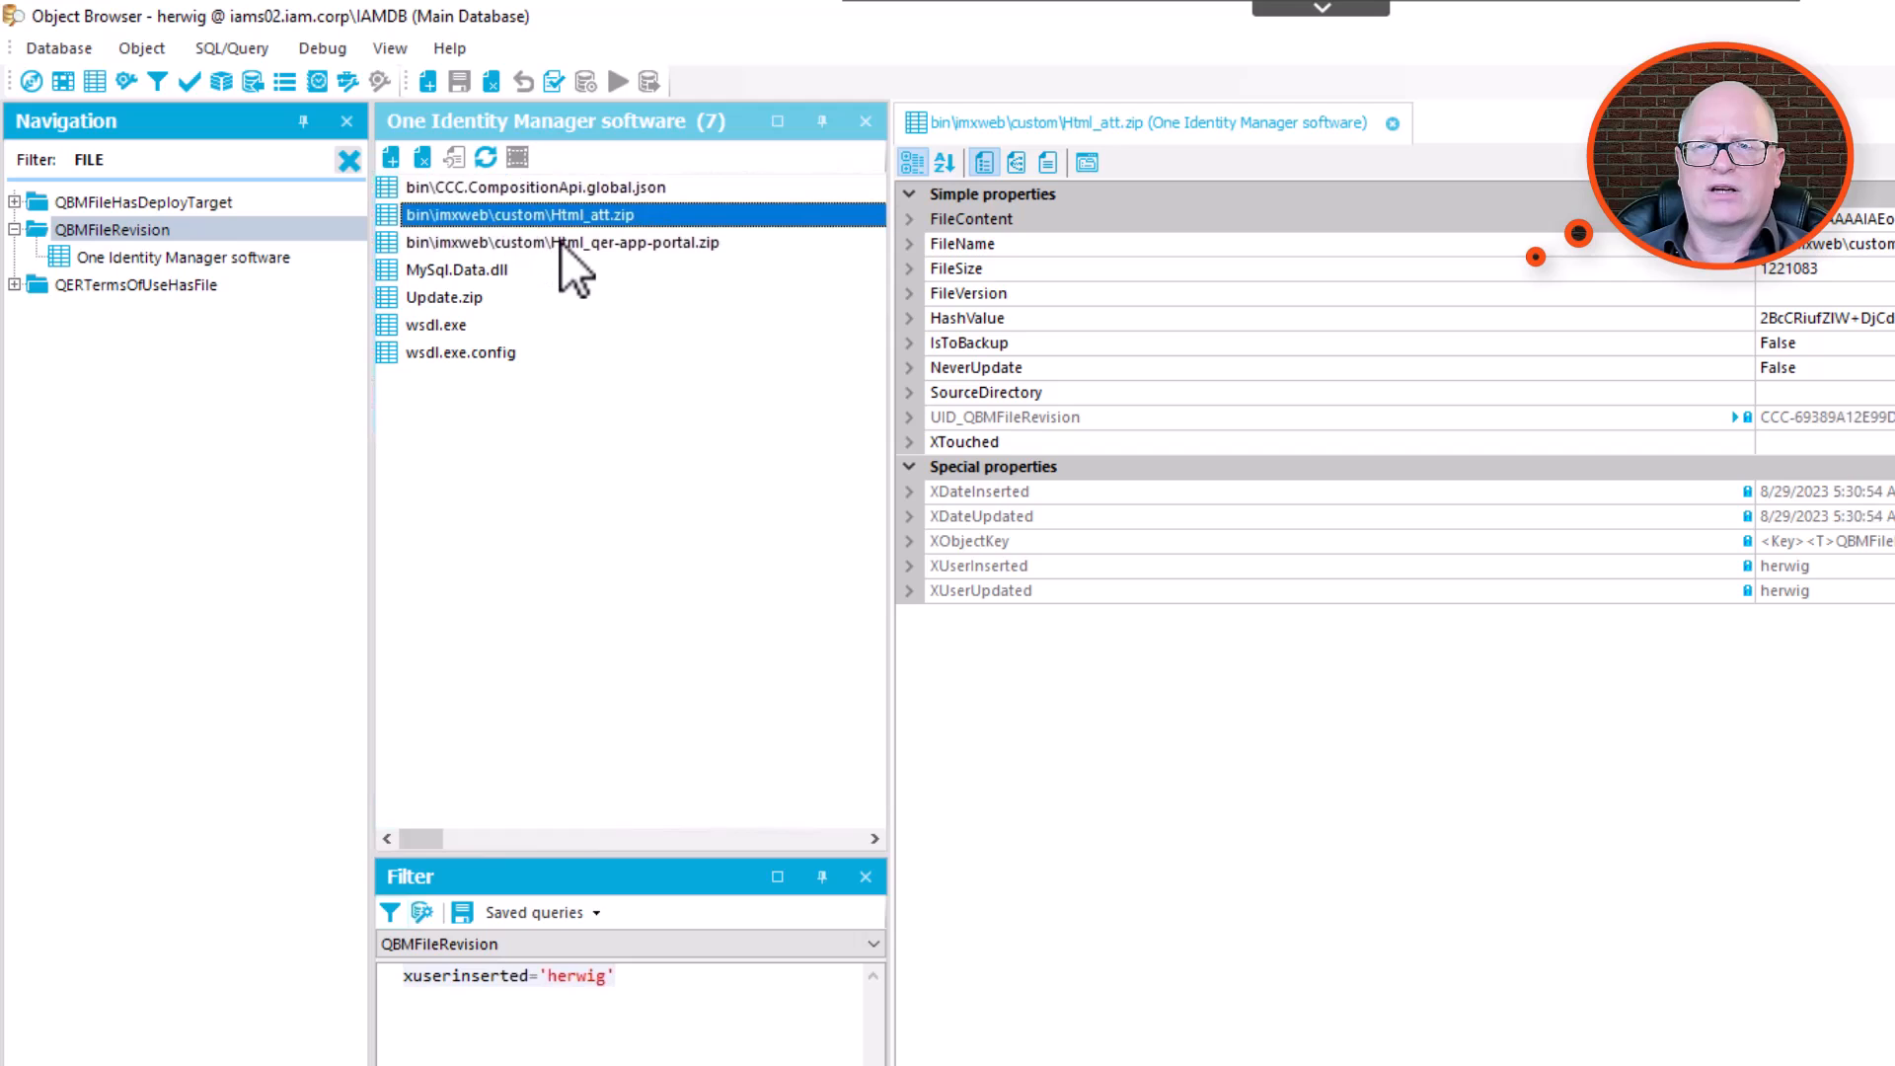
pyautogui.keyDown('ctrl'); pyautogui.click(560, 245); pyautogui.keyUp('ctrl')
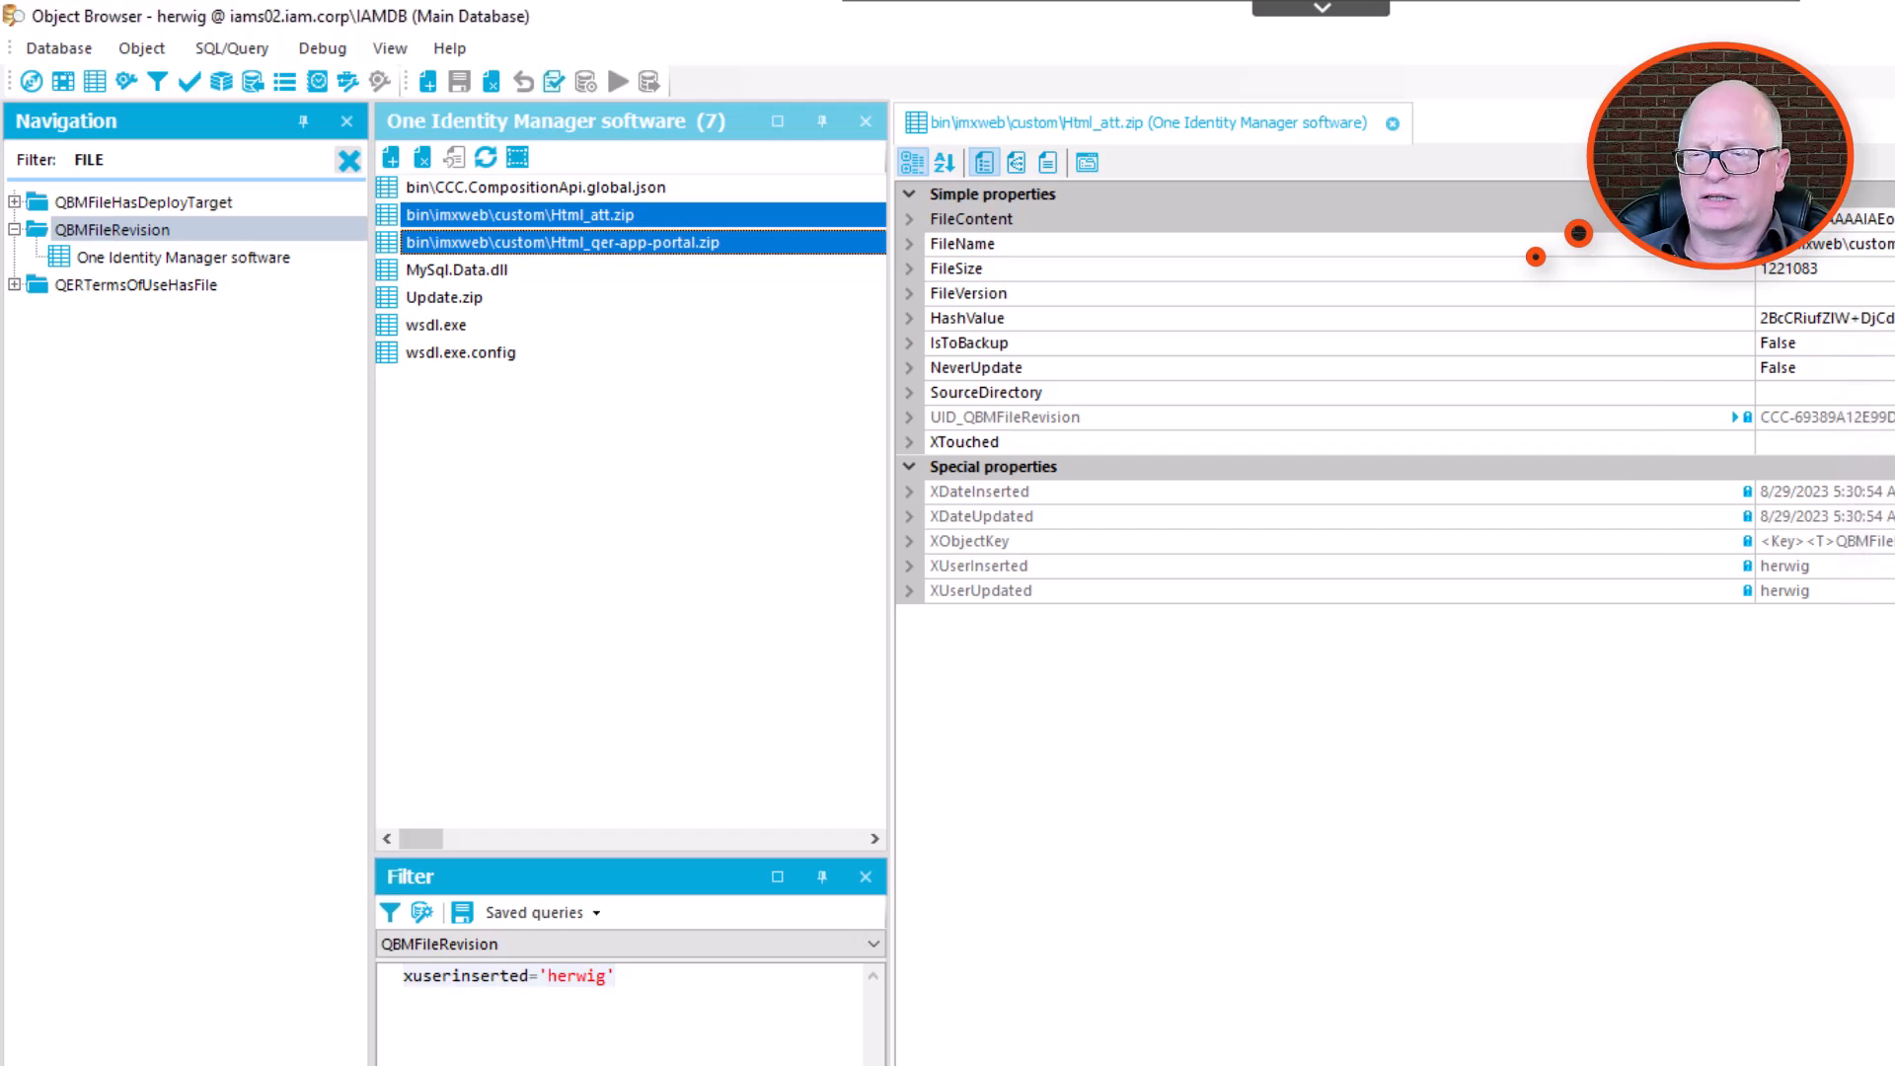
# Switch to Windows PowerShell and run iisreset in the remote session on iams03.iam.corp.
pyautogui.click(962, 1064)
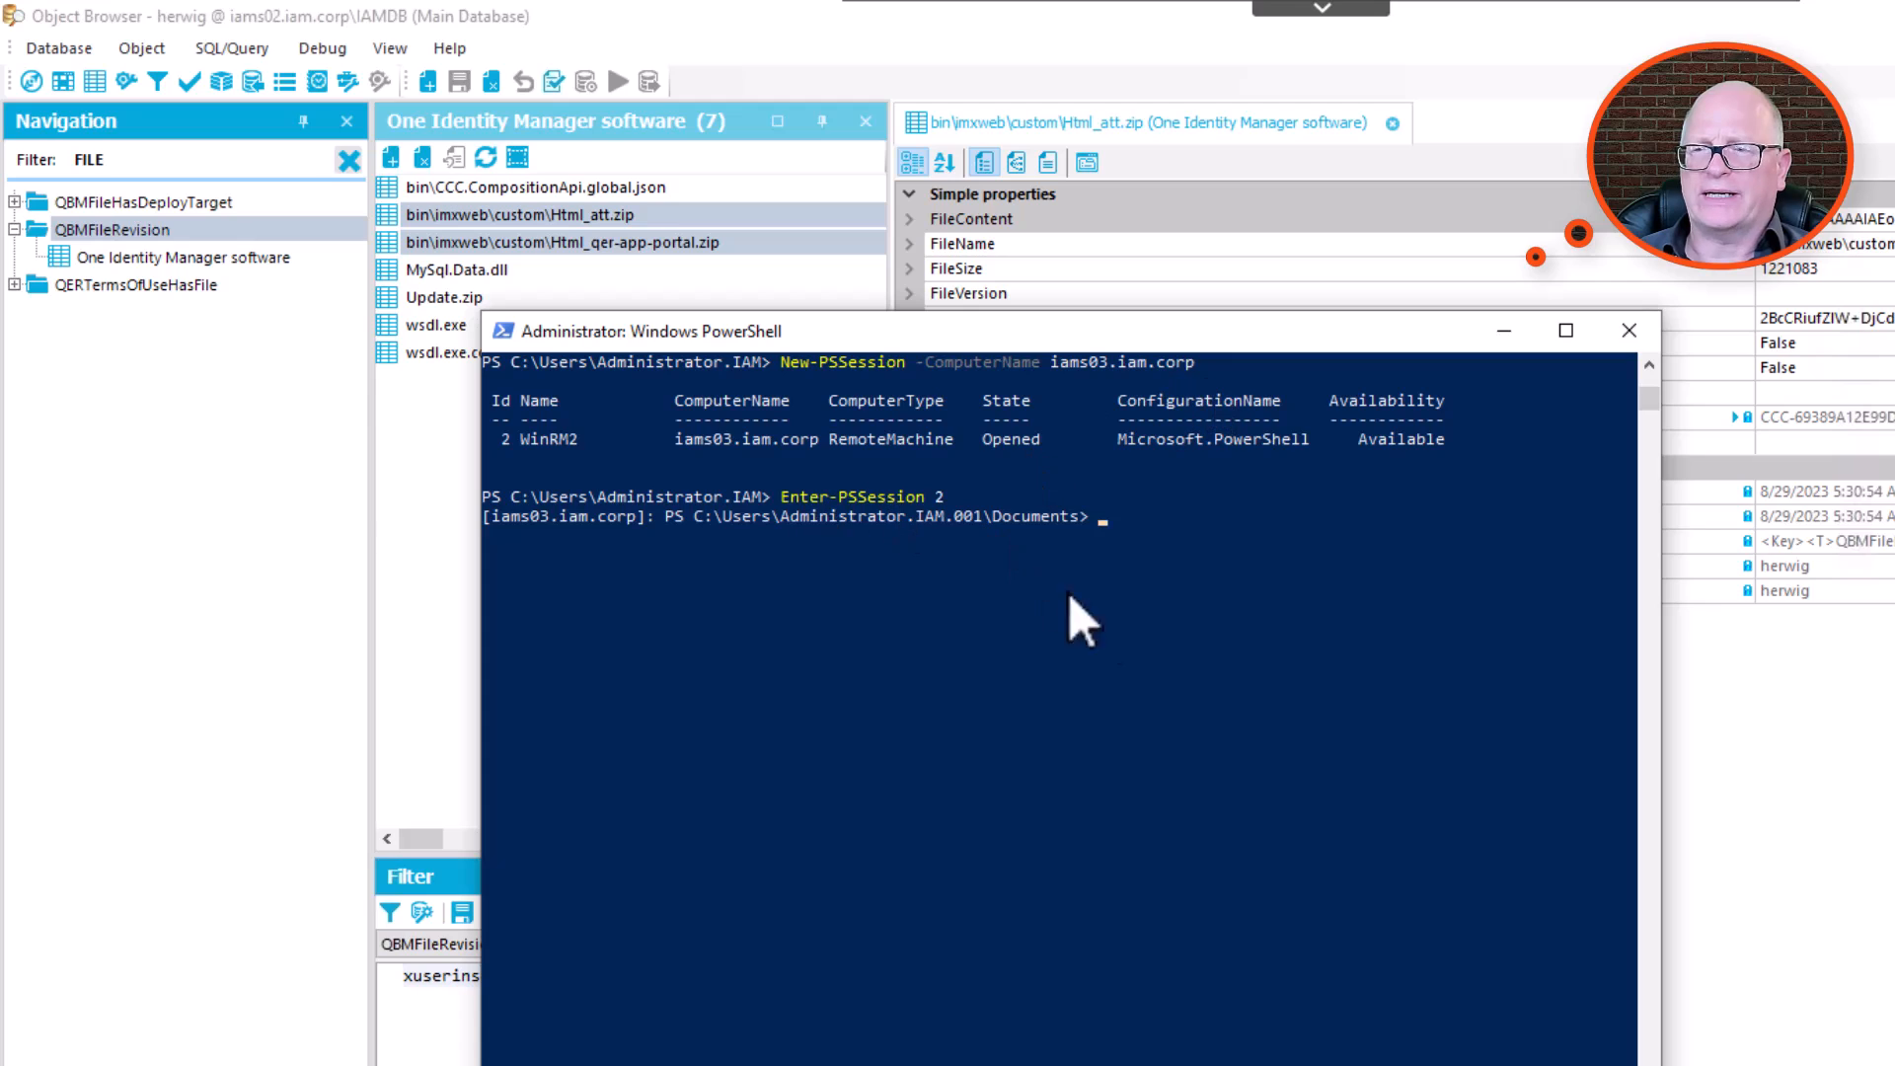
pyautogui.write('iisrest')
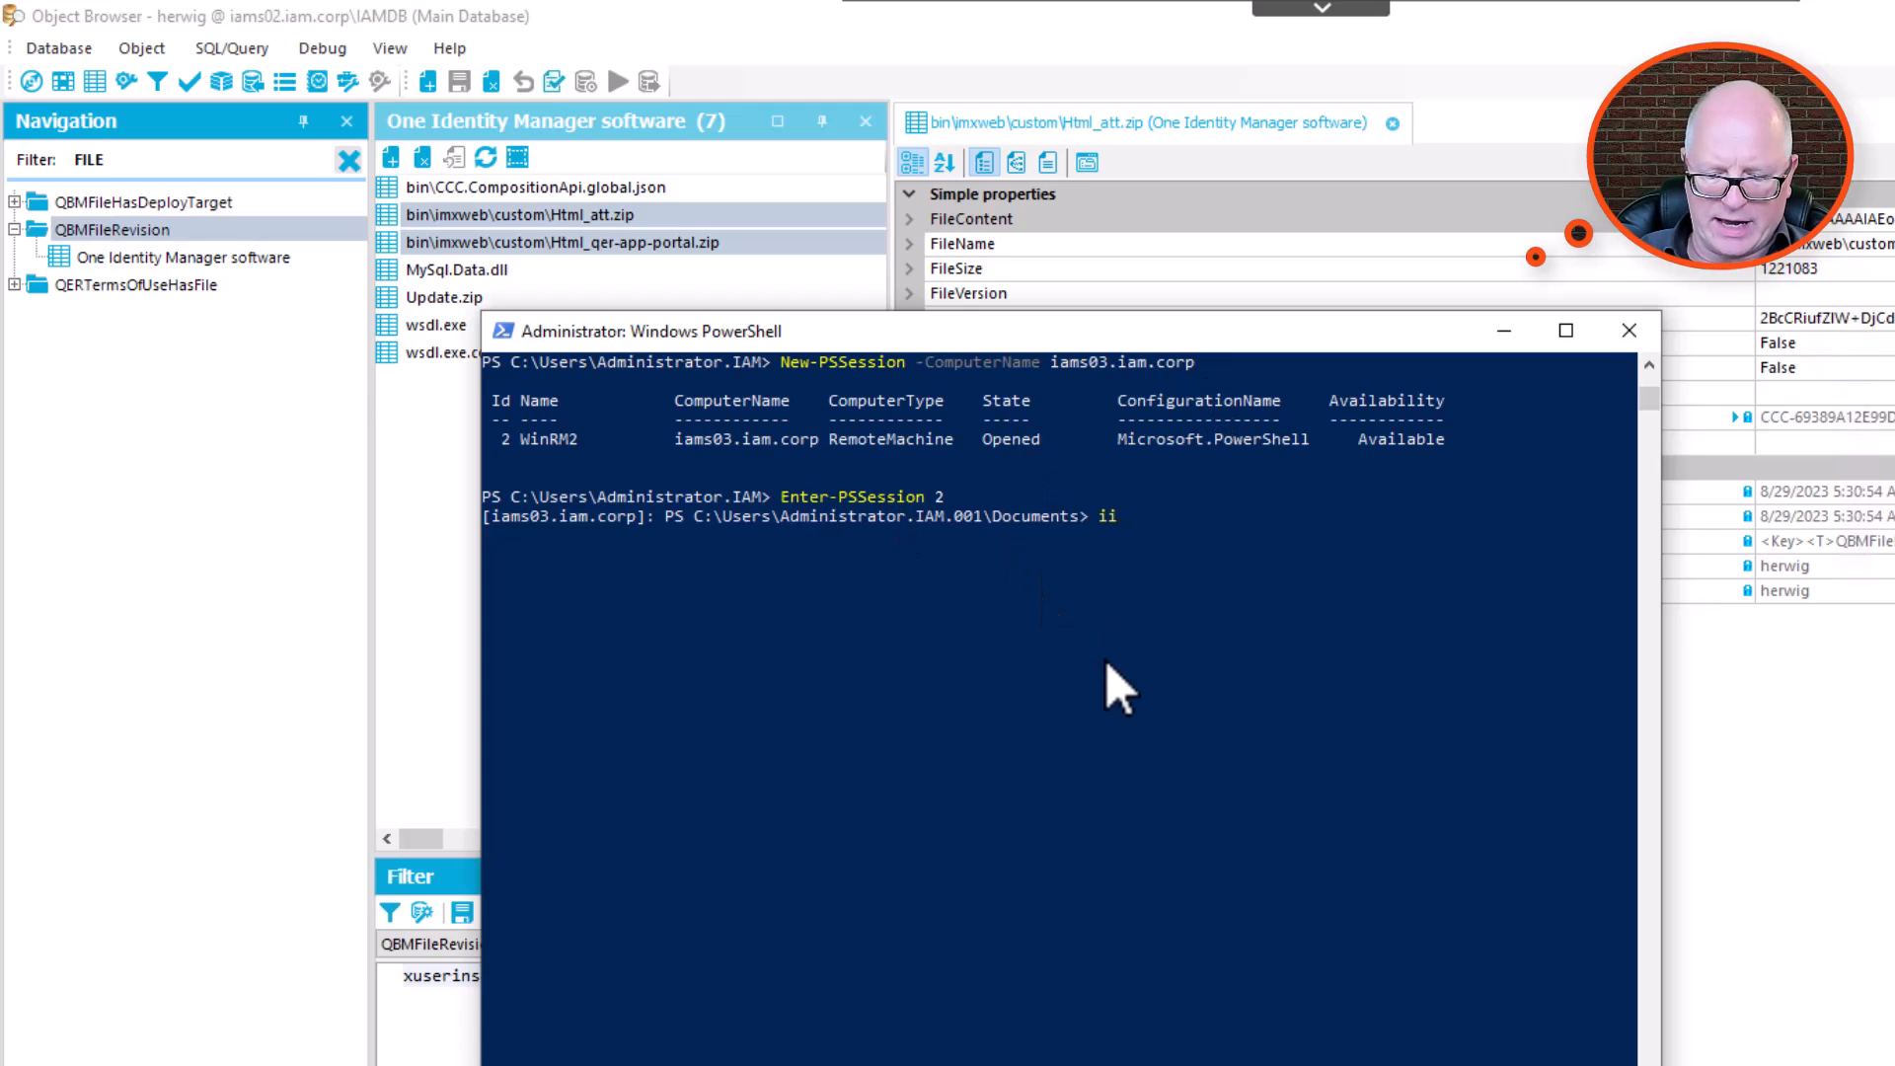
pyautogui.press('Return')
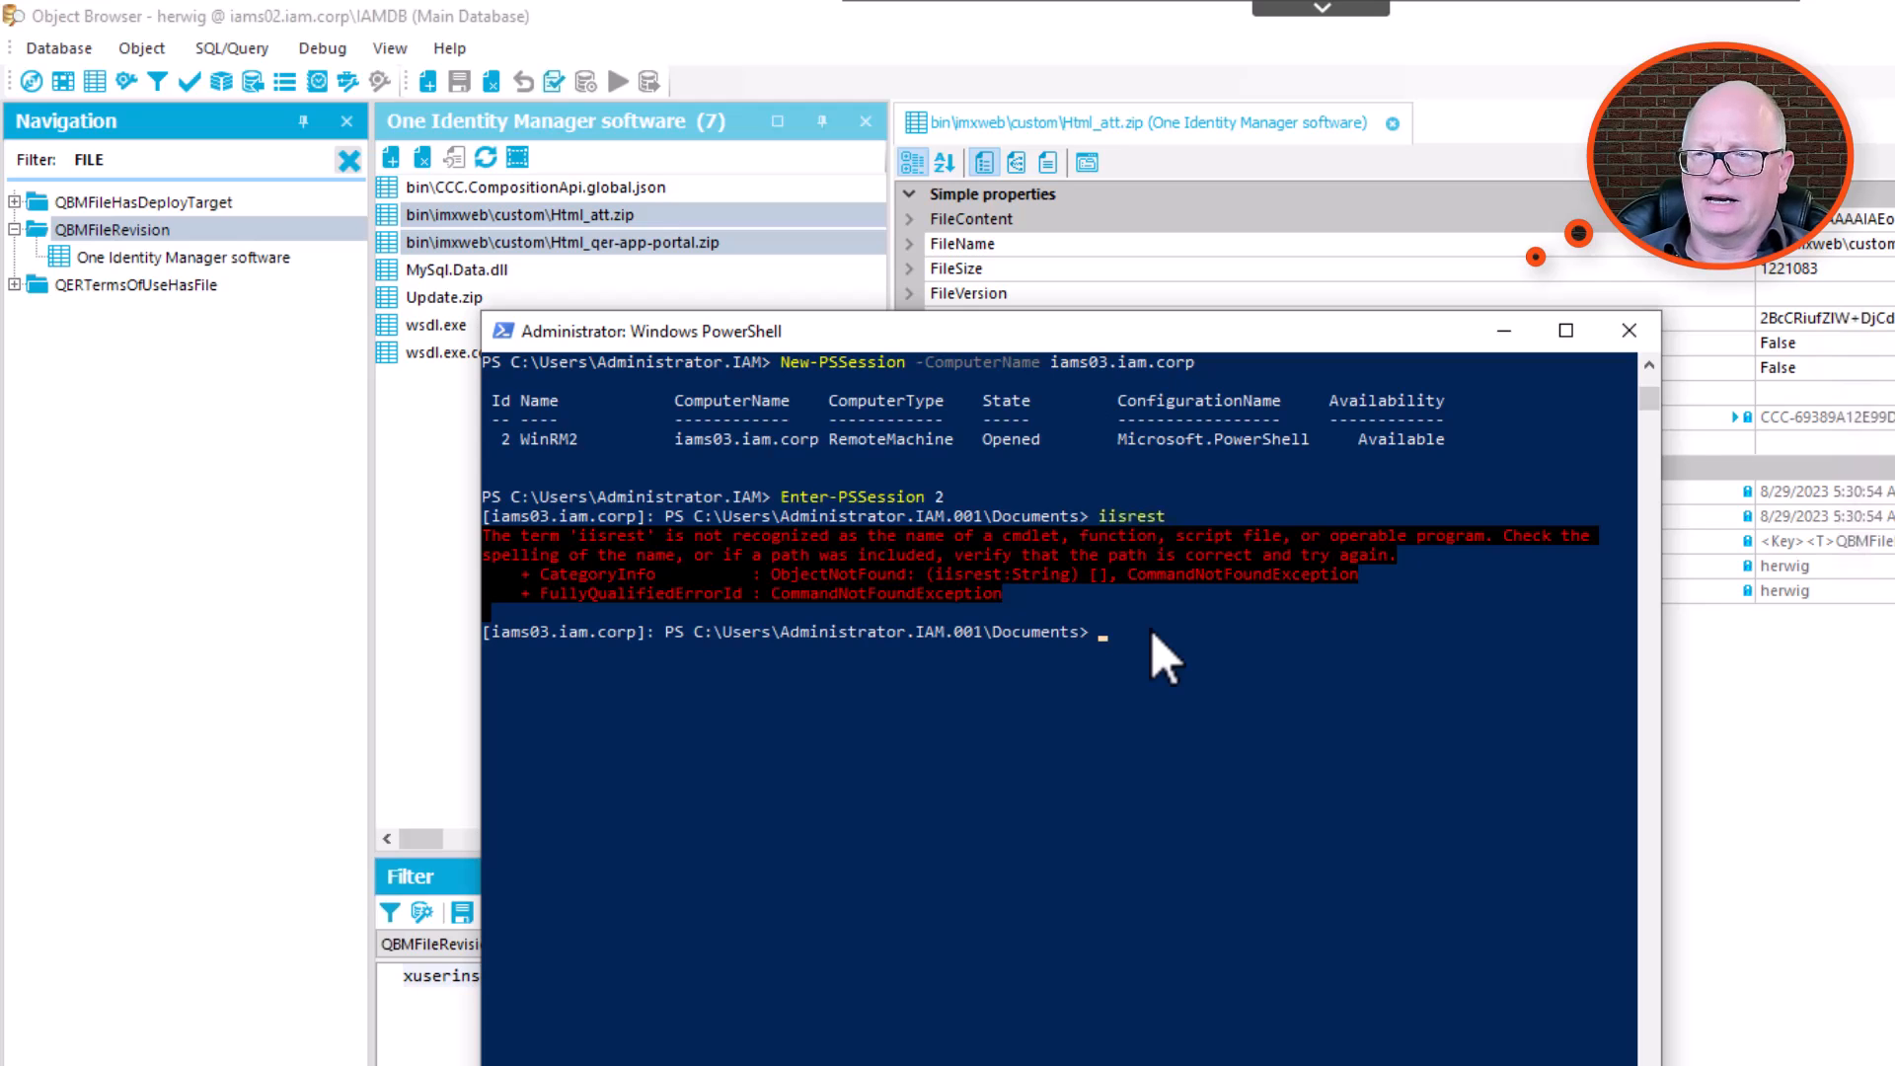
pyautogui.press('Up')
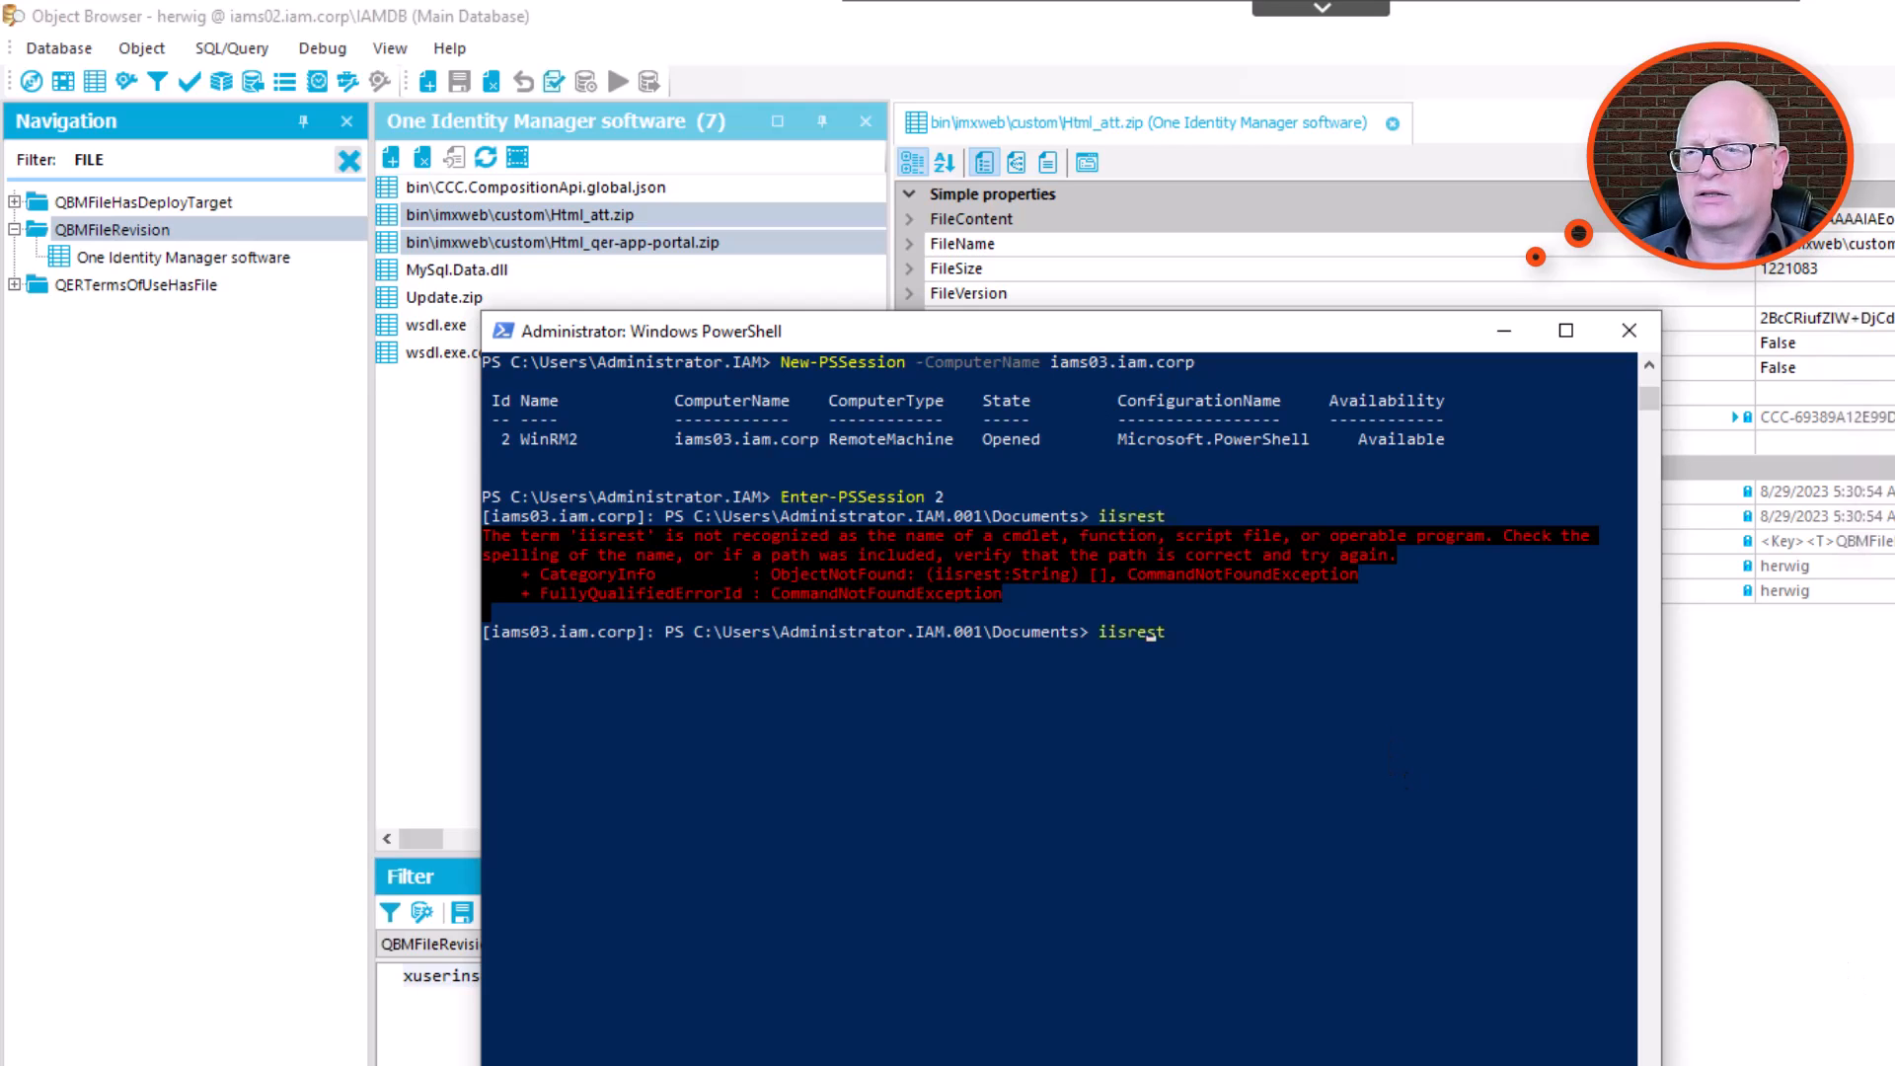
pyautogui.write('e')
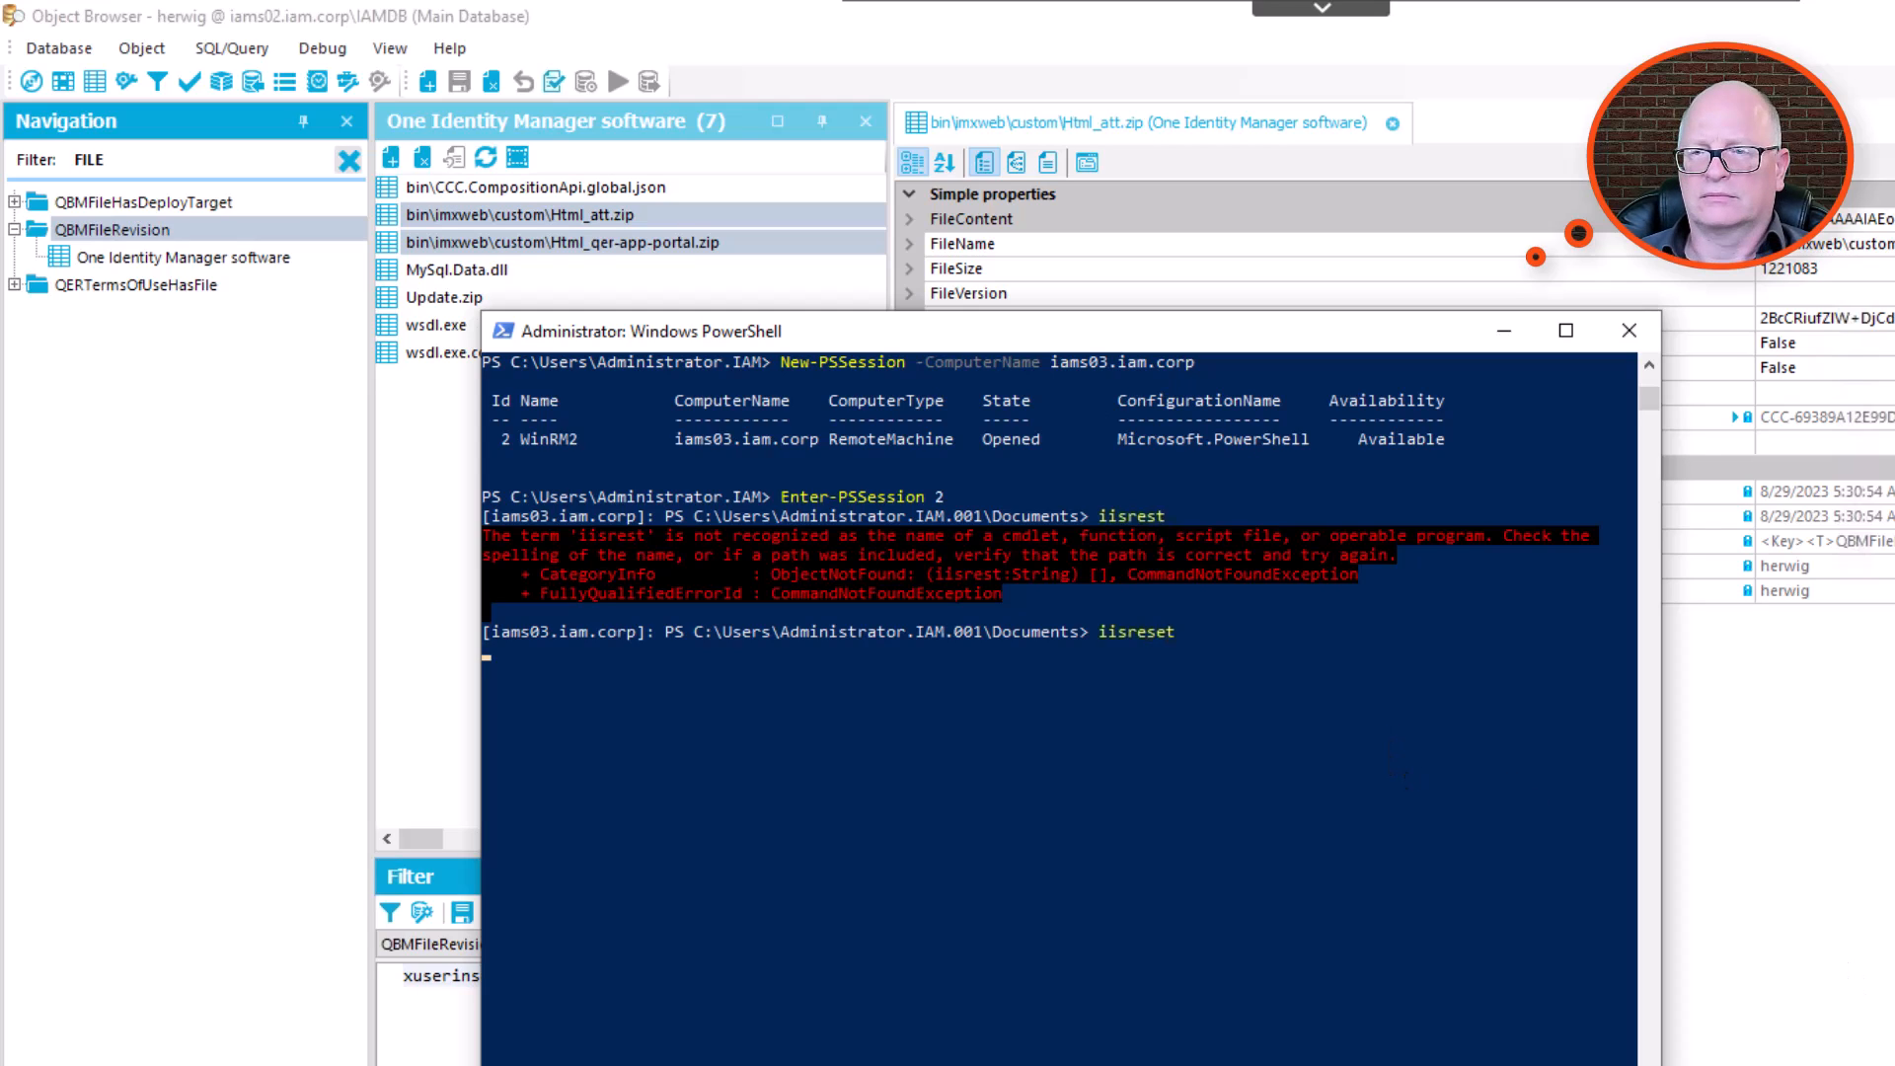
pyautogui.press('Return')
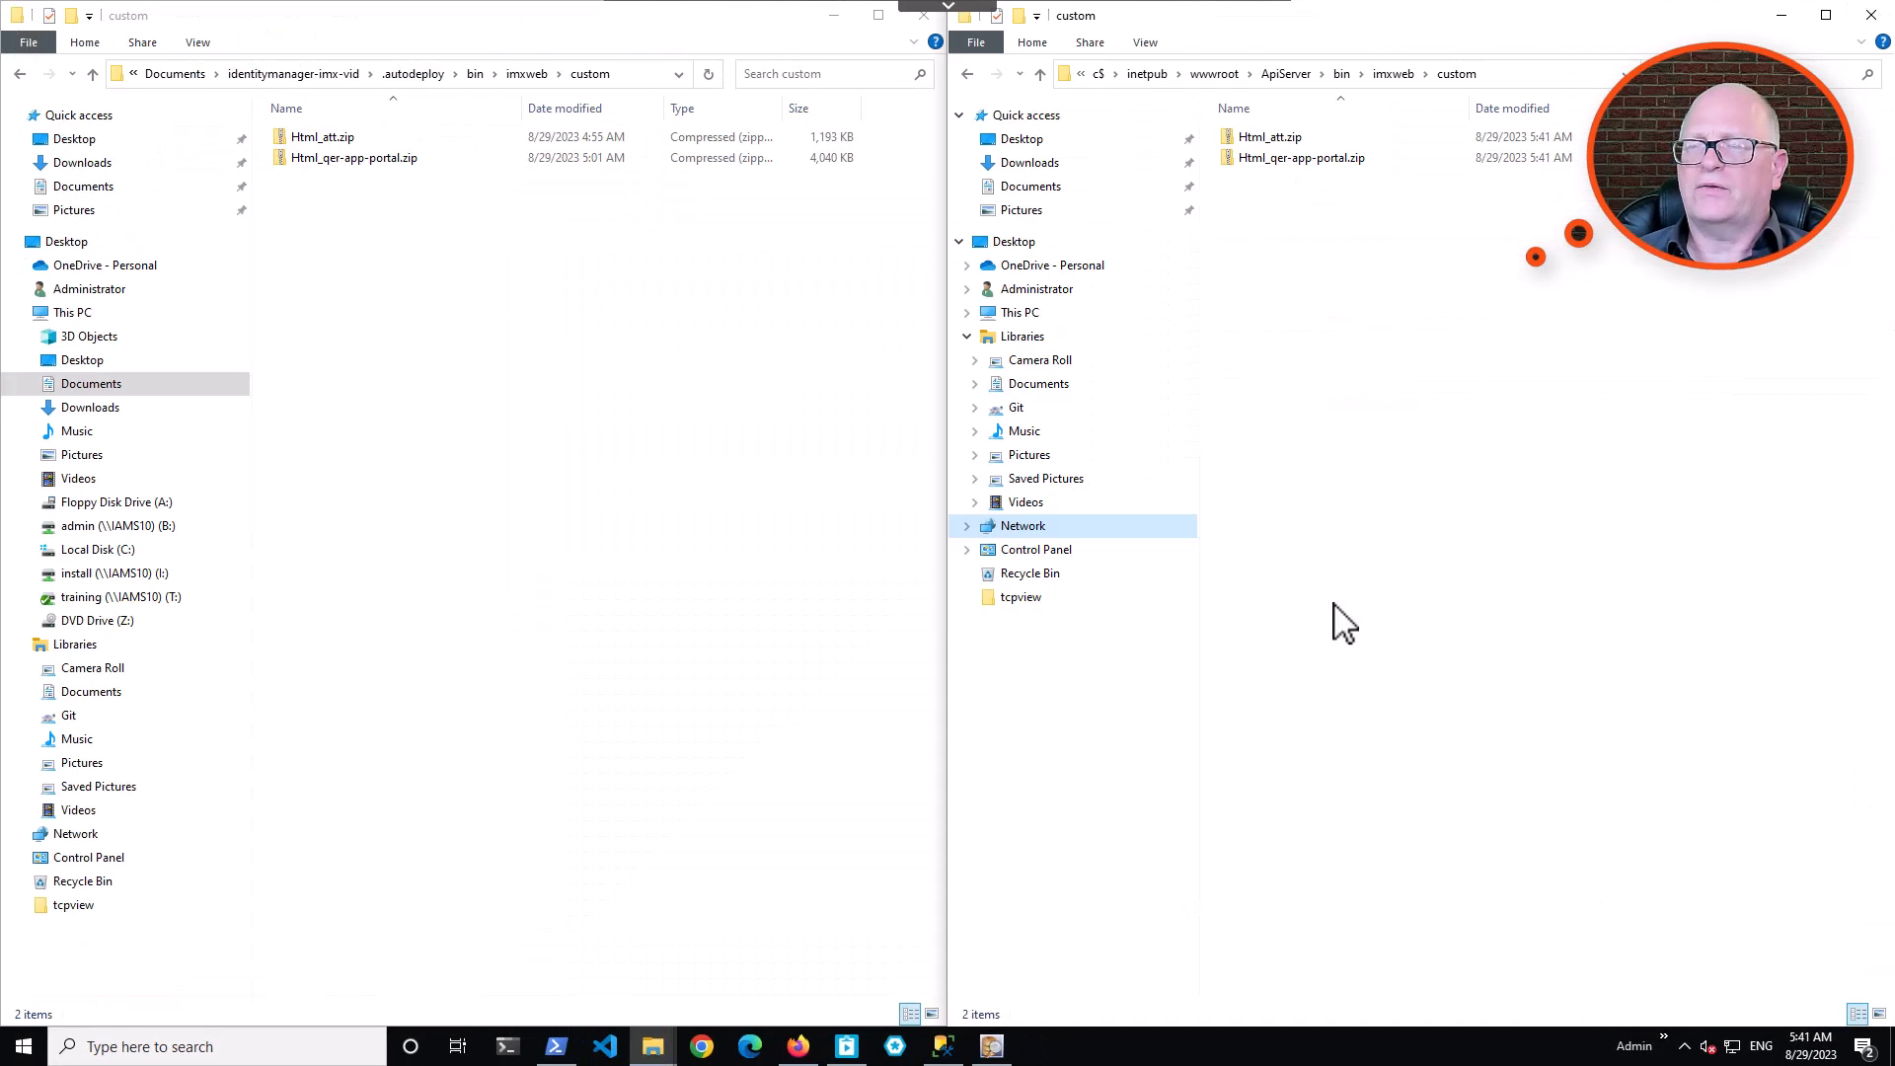